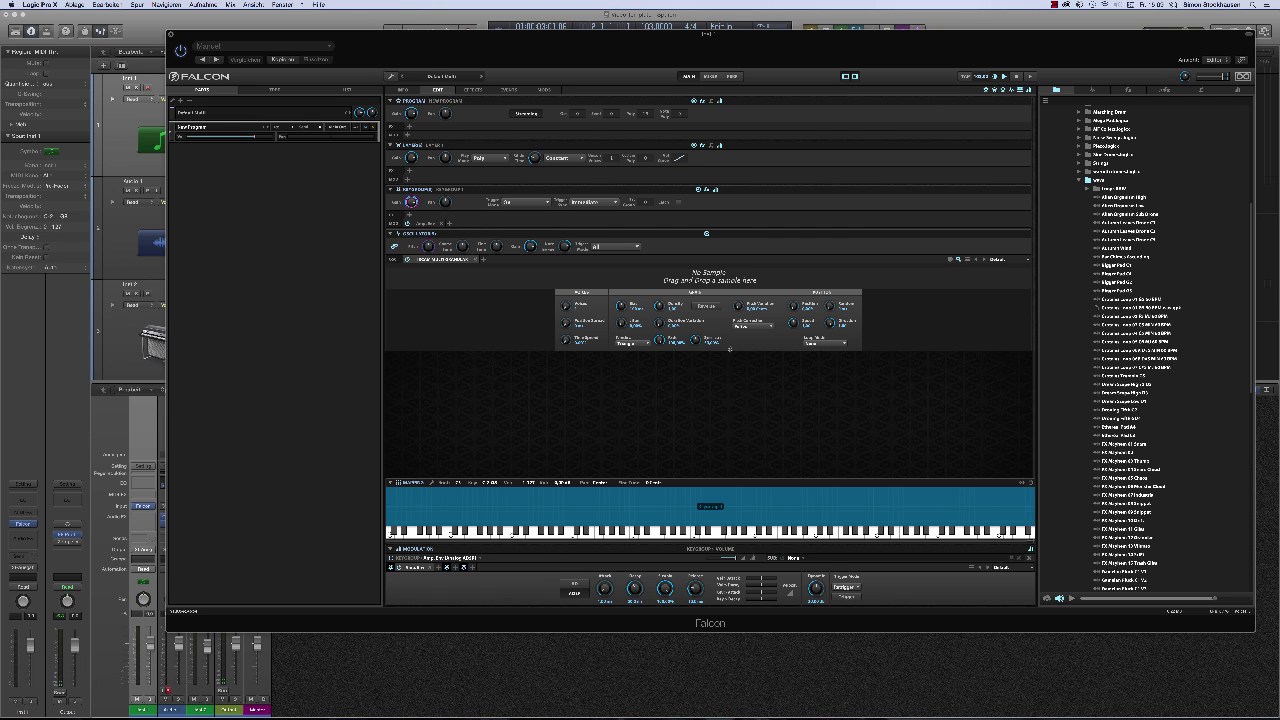
Enlarge the granular oscillator's waveform area and load a high scape sample from the wave folder into it
drag(730, 349, 727, 386)
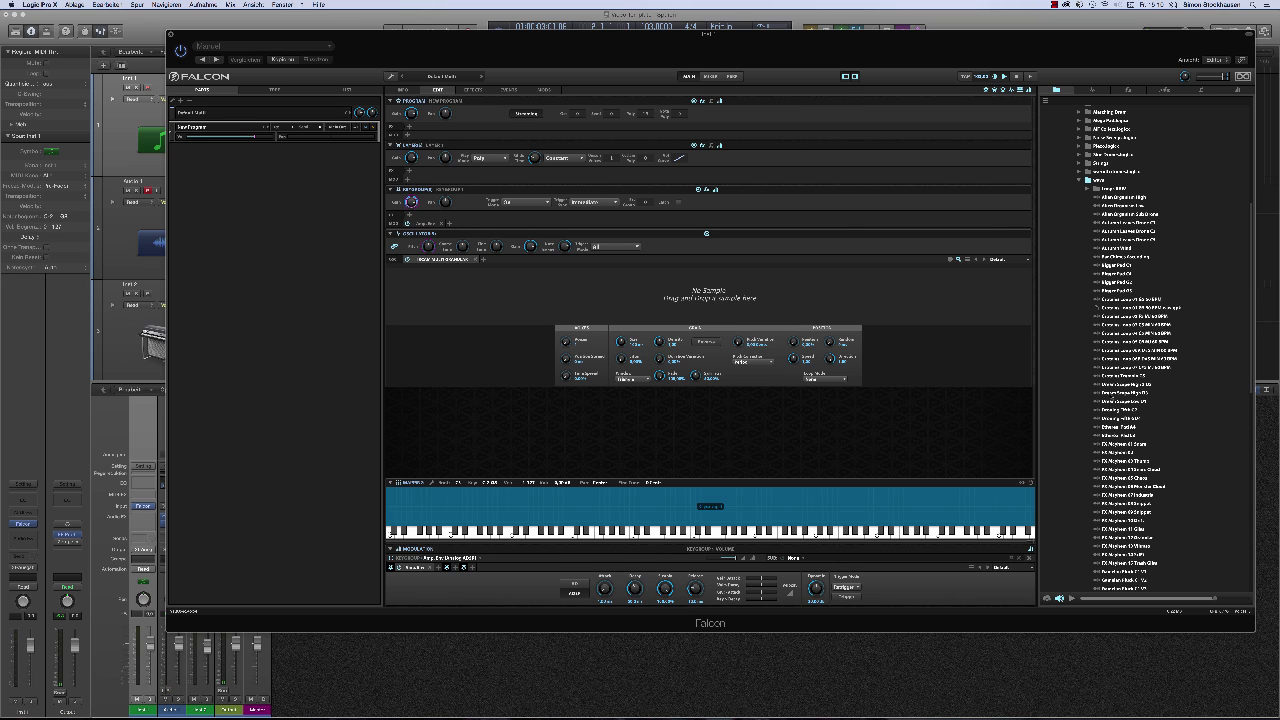
click(1112, 395)
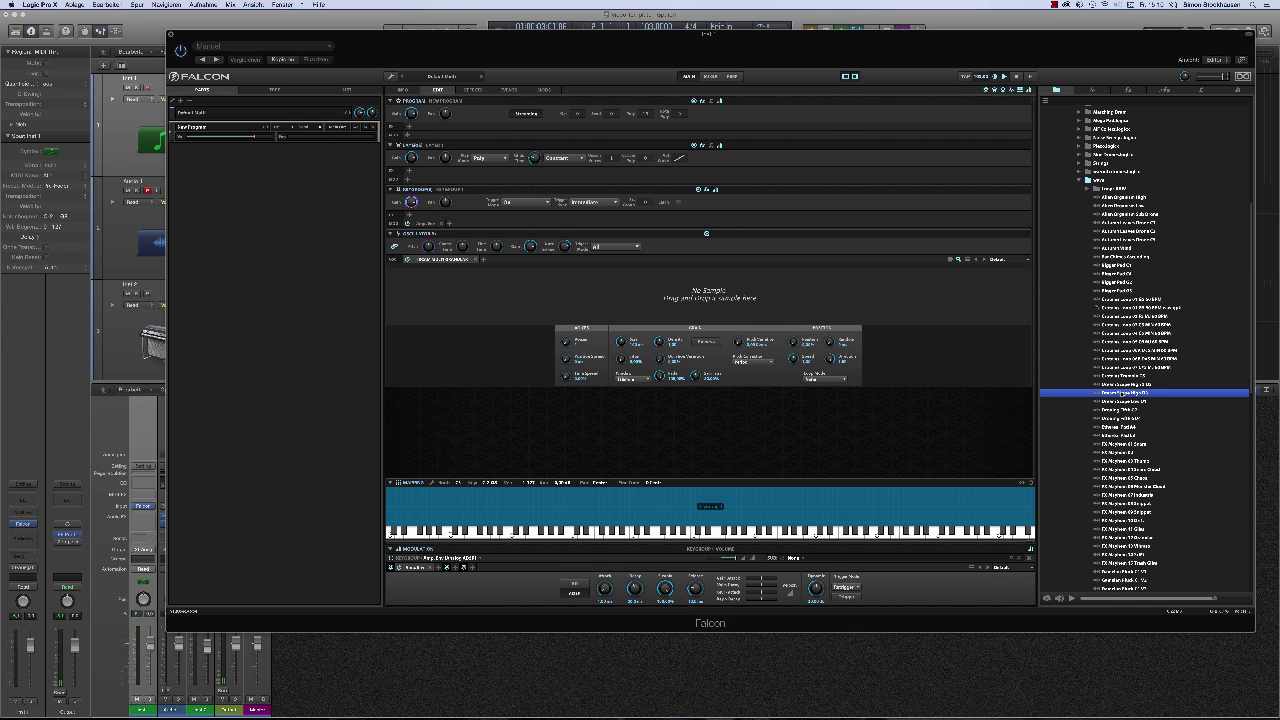
drag(1105, 393, 662, 298)
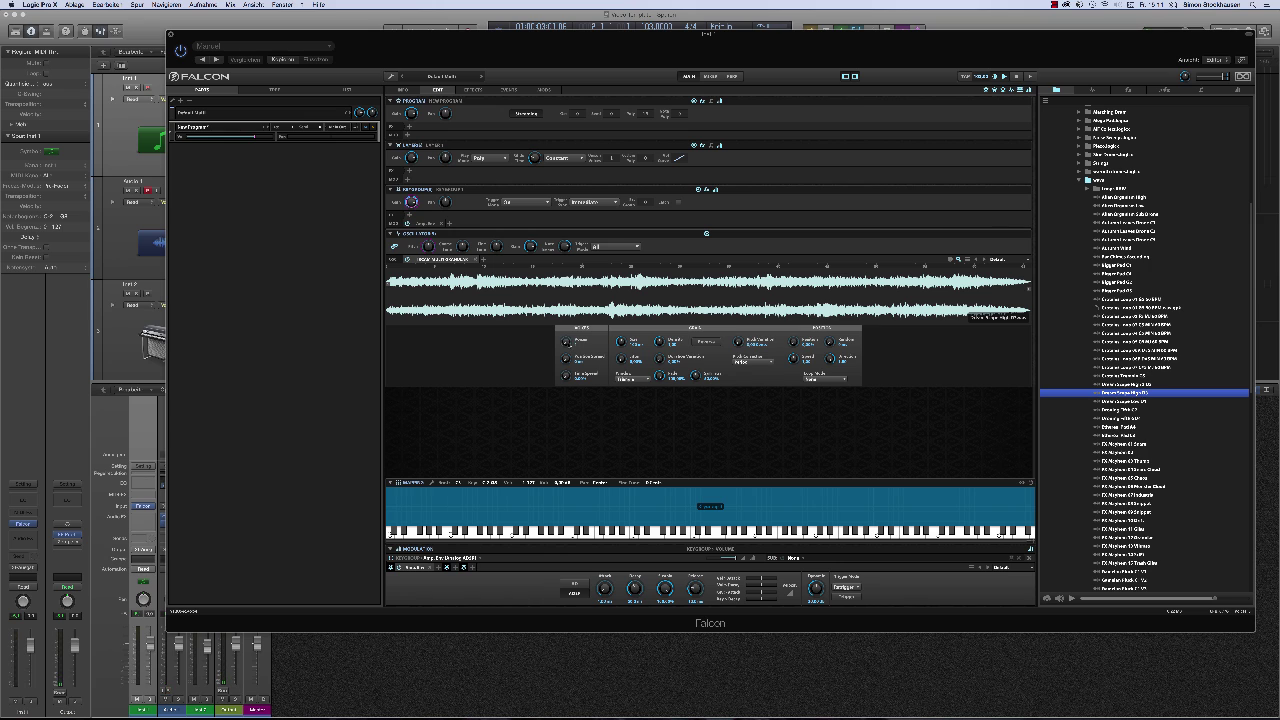
Adjust the granular oscillator's number of voices and raise its position spread
click(568, 344)
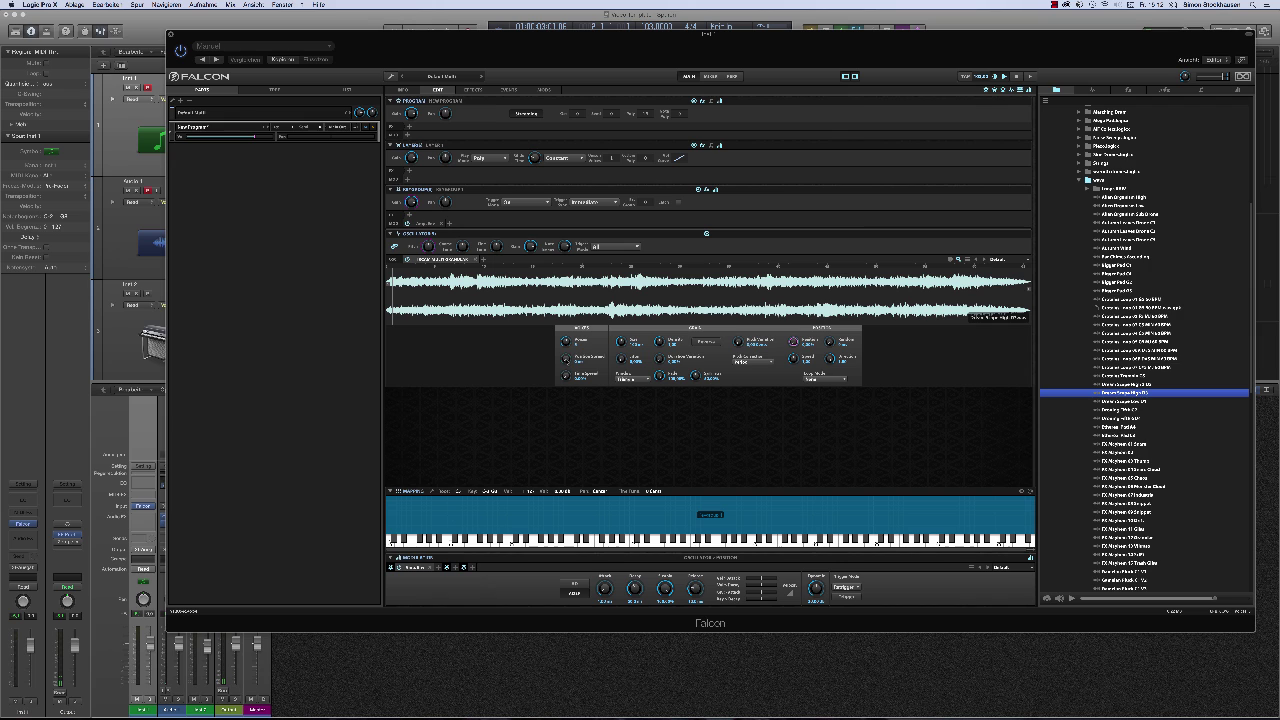
drag(568, 361, 573, 346)
Create a forward loop across the whole sample and set the granular loop mode to Forward/Backward
drag(1008, 287, 378, 296)
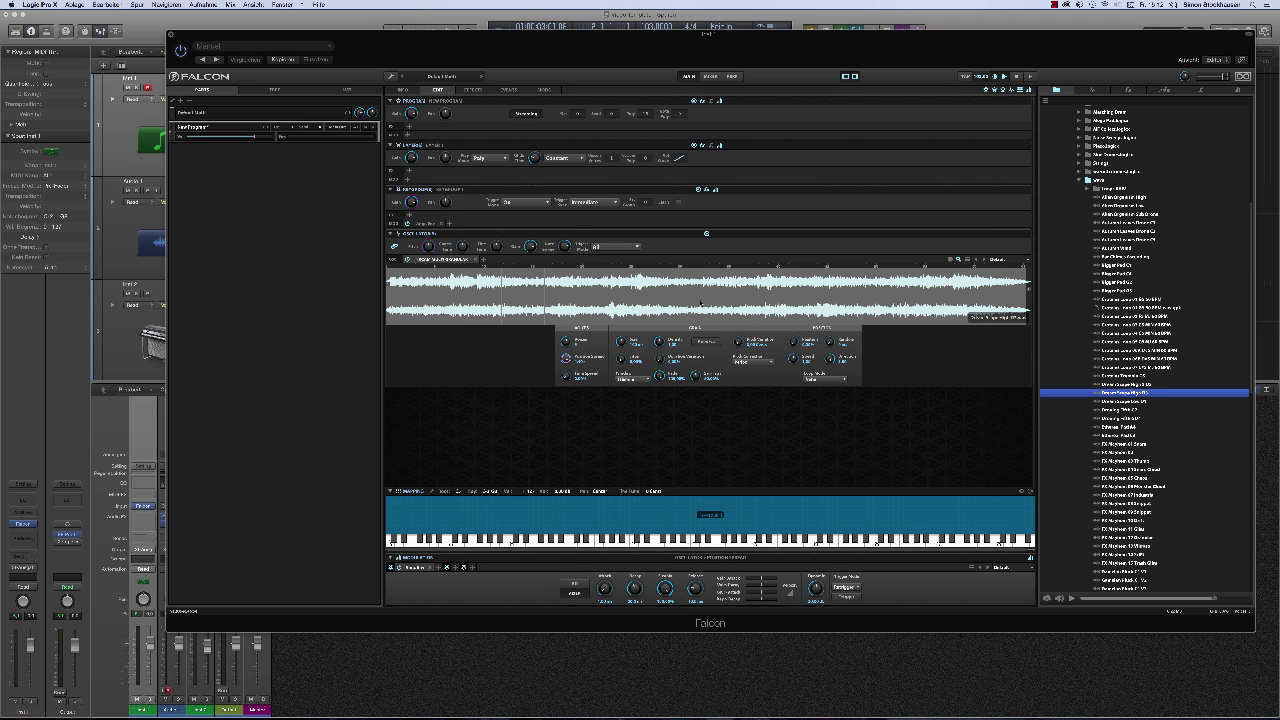
right_click(793, 300)
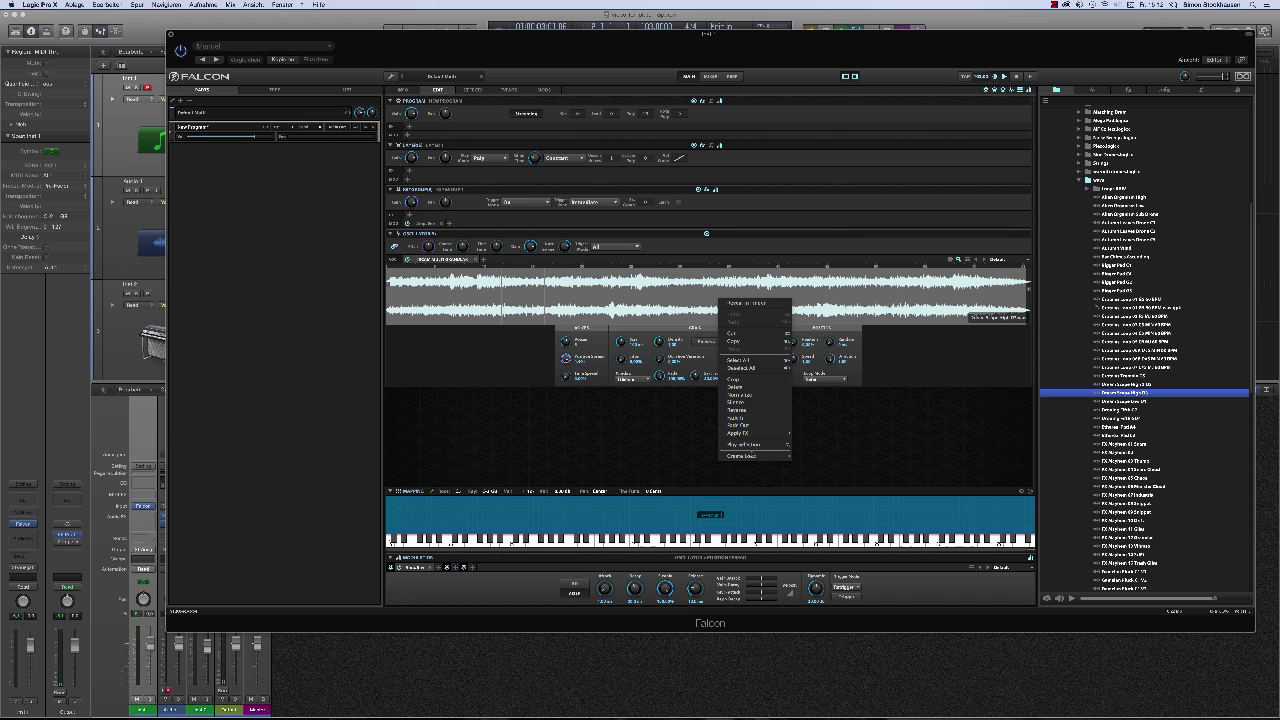
mouse_move(753, 457)
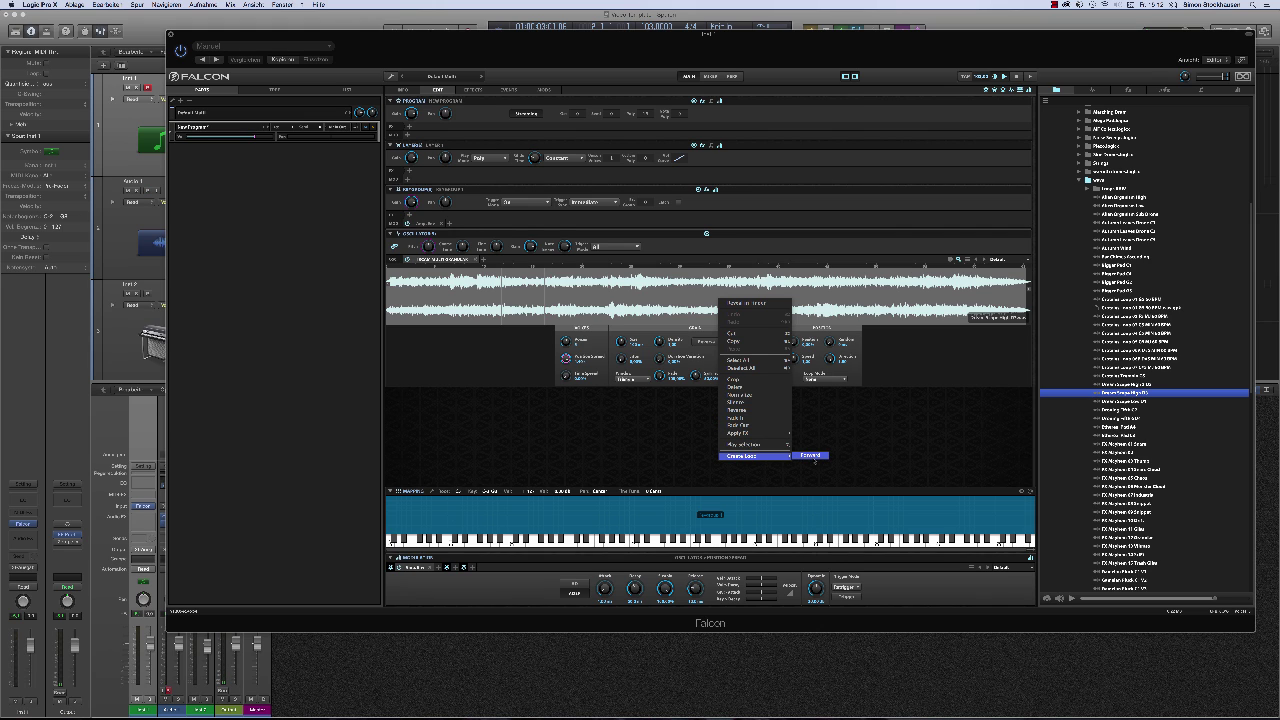
click(810, 456)
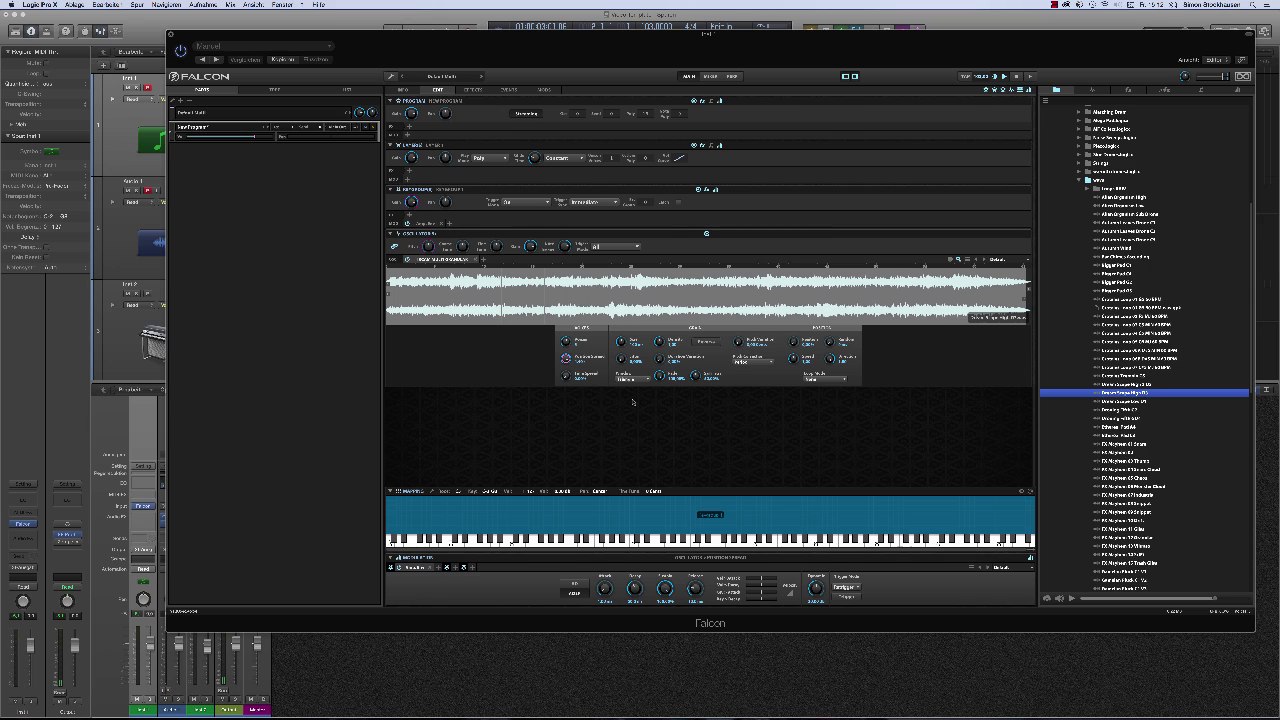
click(826, 379)
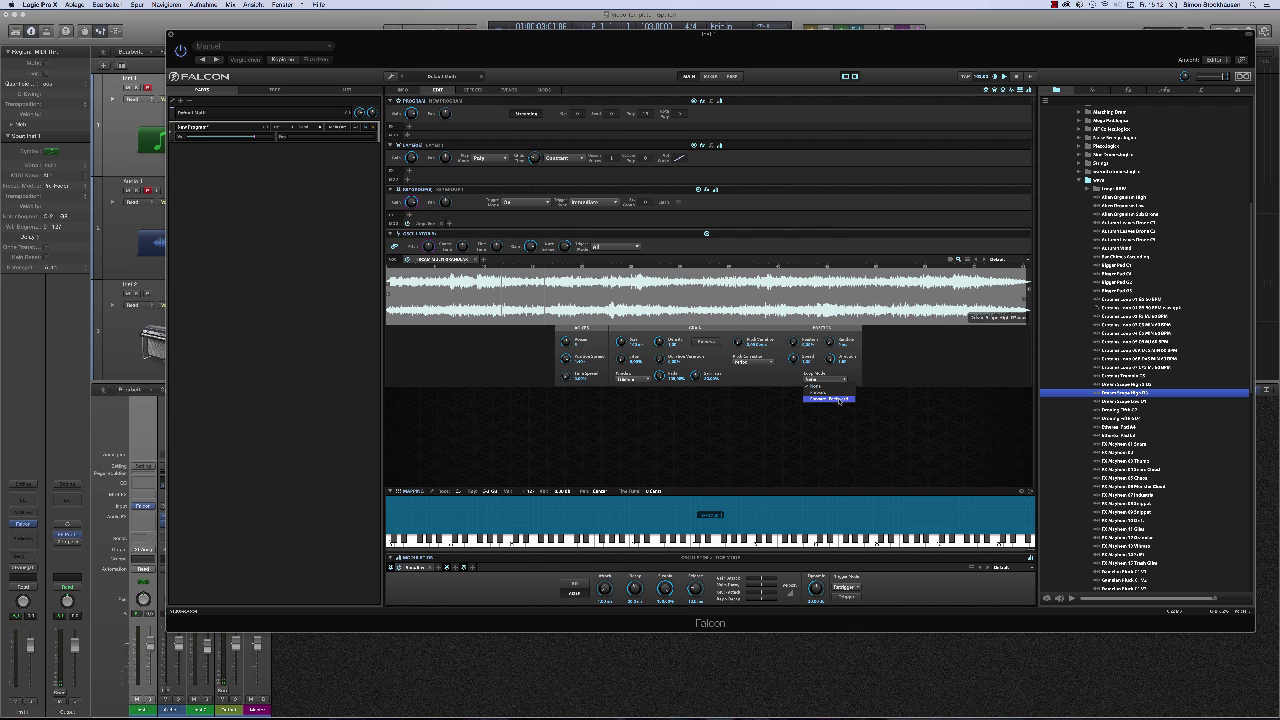
click(839, 399)
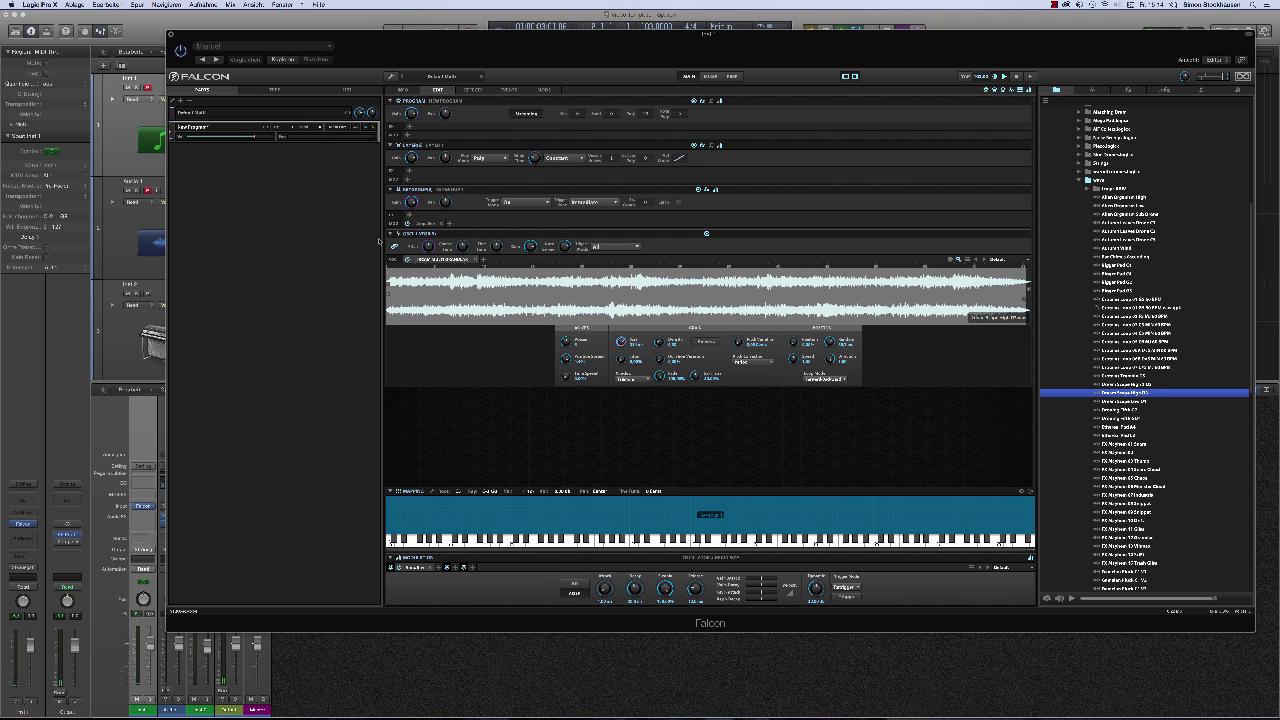
Show the amp envelope driving the keygroup gain and lengthen its attack and release
click(411, 201)
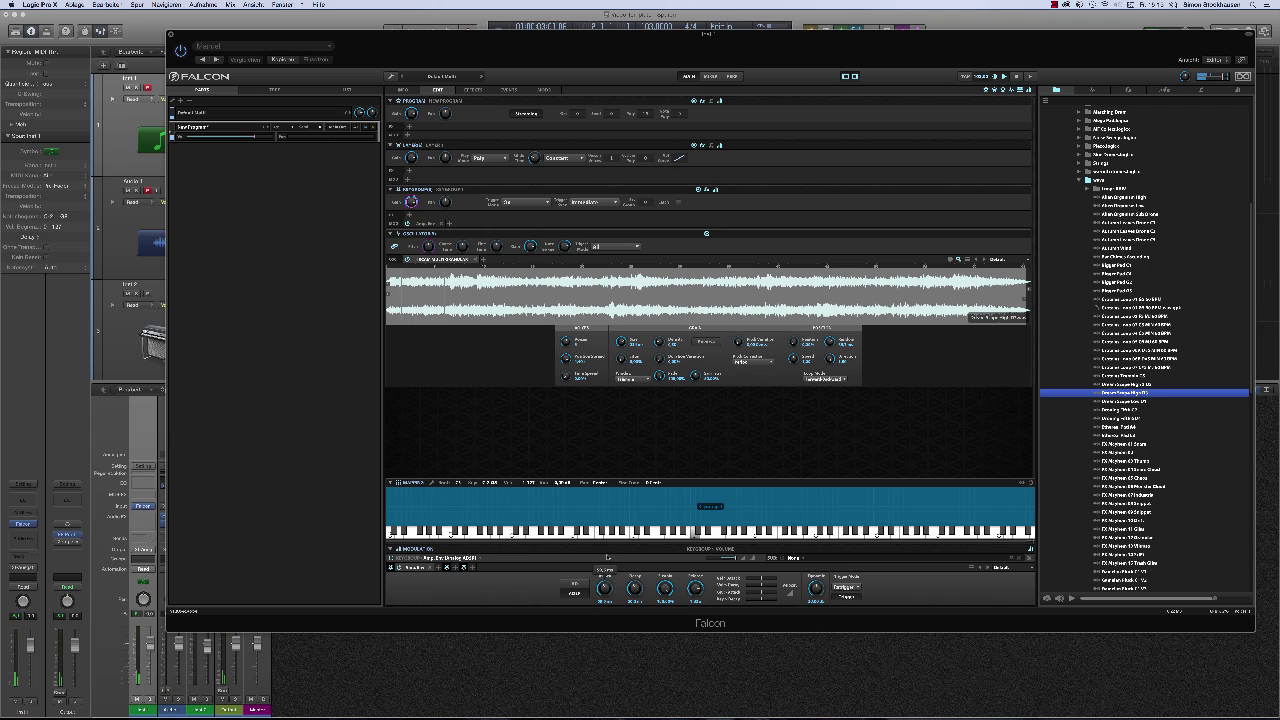
drag(604, 588, 604, 584)
drag(696, 614, 696, 615)
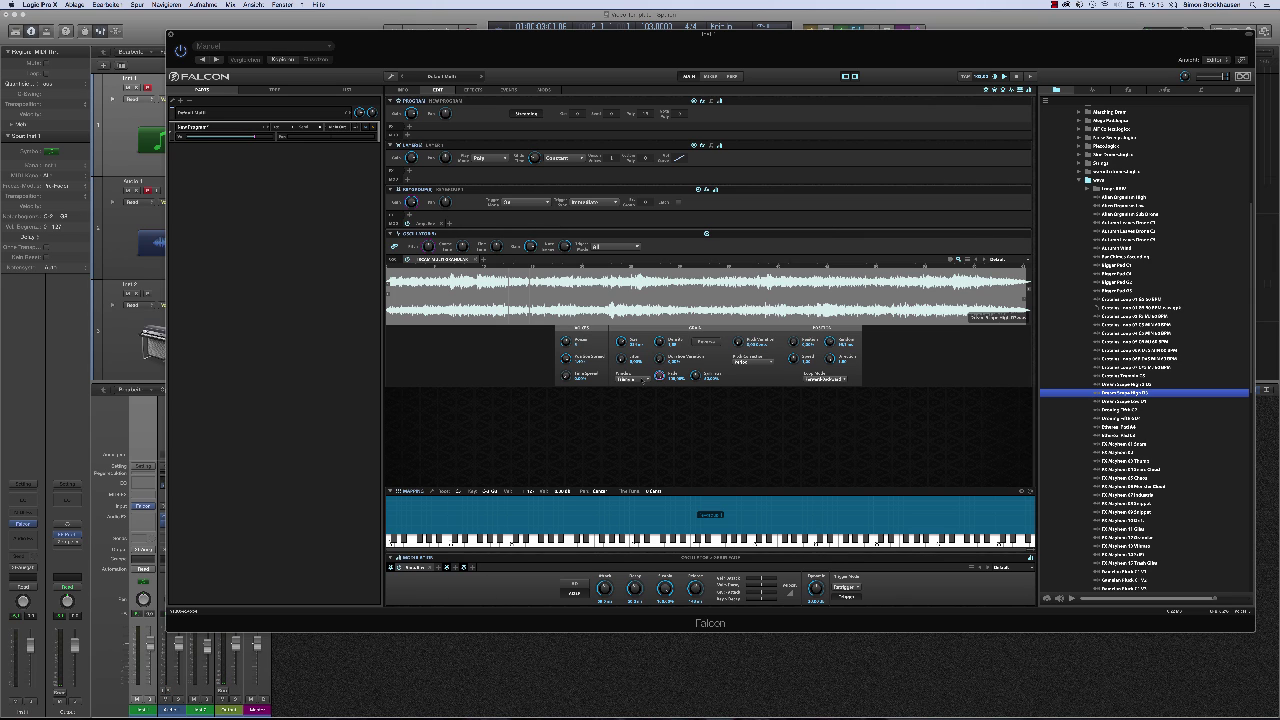
Change the grain window shape to another curve from the available shapes
click(640, 379)
click(646, 378)
click(634, 379)
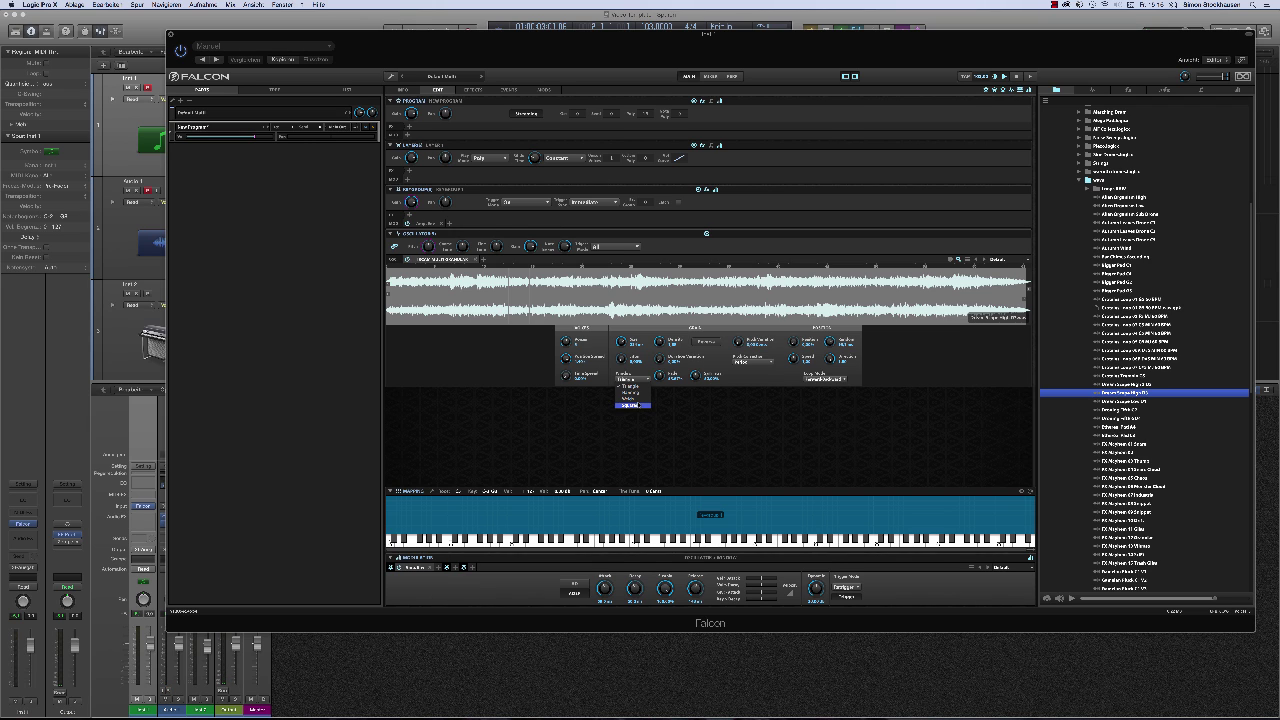
click(637, 396)
click(703, 542)
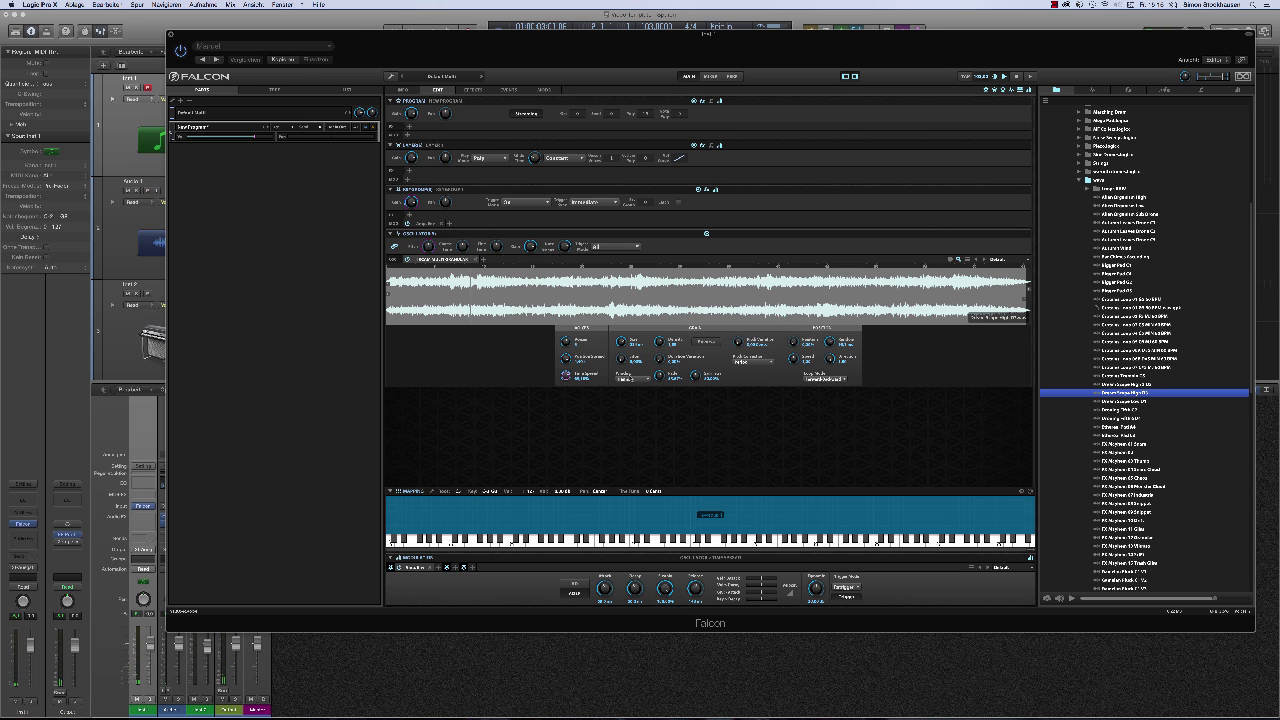
Adjust the grains' jitter, duration variation and level variation
drag(623, 361, 624, 341)
click(659, 358)
mouse_move(697, 412)
mouse_down()
mouse_move(697, 426)
mouse_move(714, 303)
mouse_move(714, 379)
mouse_move(700, 376)
mouse_move(693, 431)
mouse_up()
mouse_move(695, 419)
mouse_down()
mouse_move(701, 324)
mouse_move(694, 407)
mouse_up()
Adjust the granular playback position and set the playback speed to 0
drag(793, 340, 796, 313)
double_click(821, 358)
key(Return)
double_click(793, 358)
click(784, 376)
Try modulating the granular Position with the modulation wheel, and clear that modulation
right_click(737, 341)
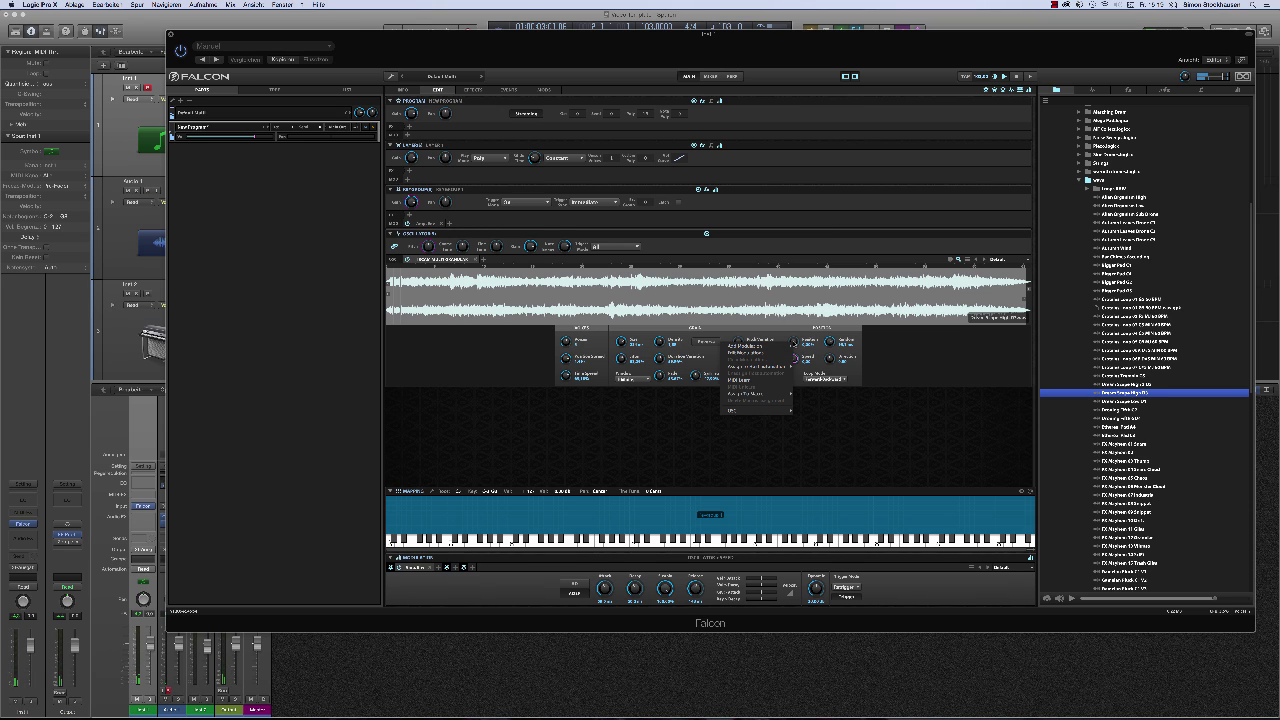
mouse_move(778, 349)
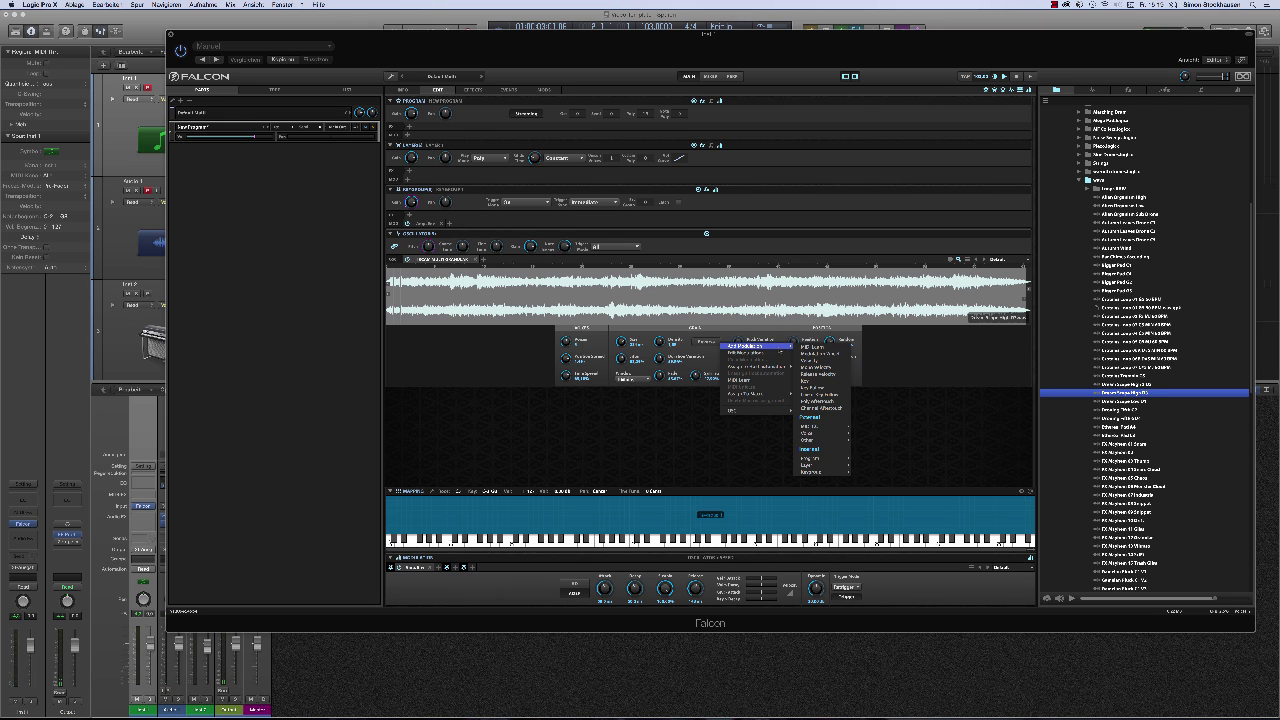
click(820, 354)
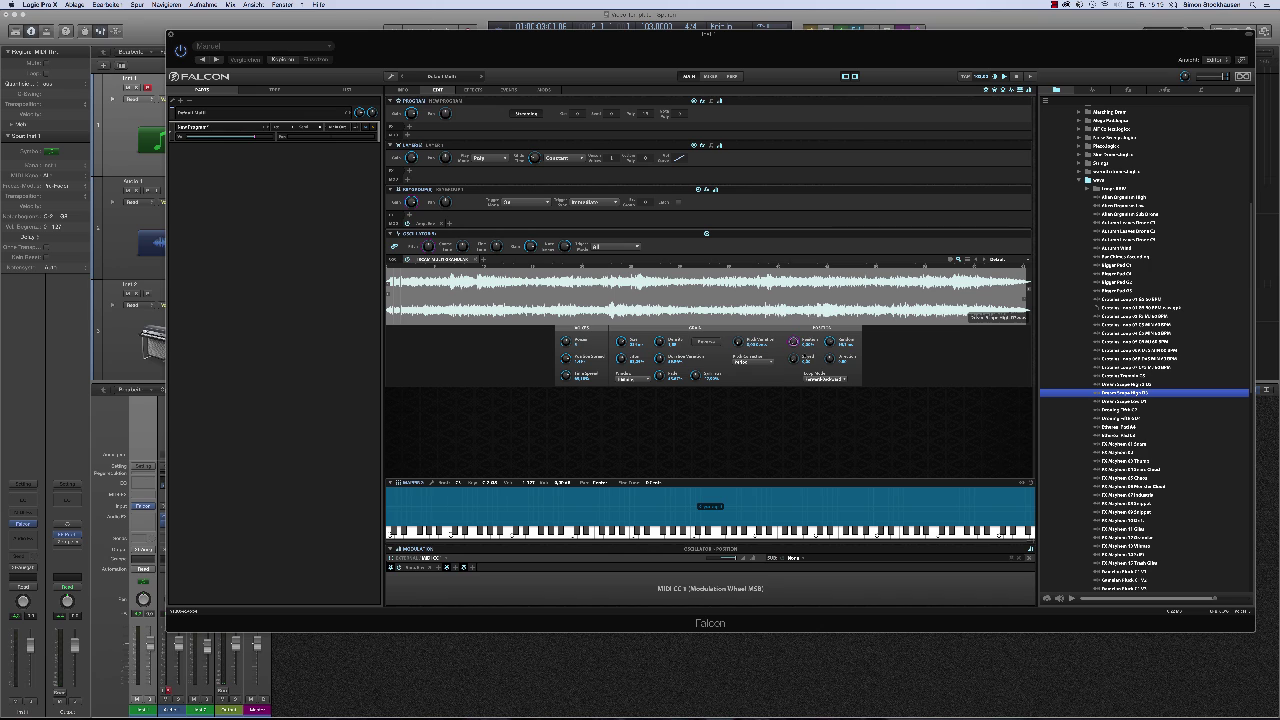
right_click(794, 343)
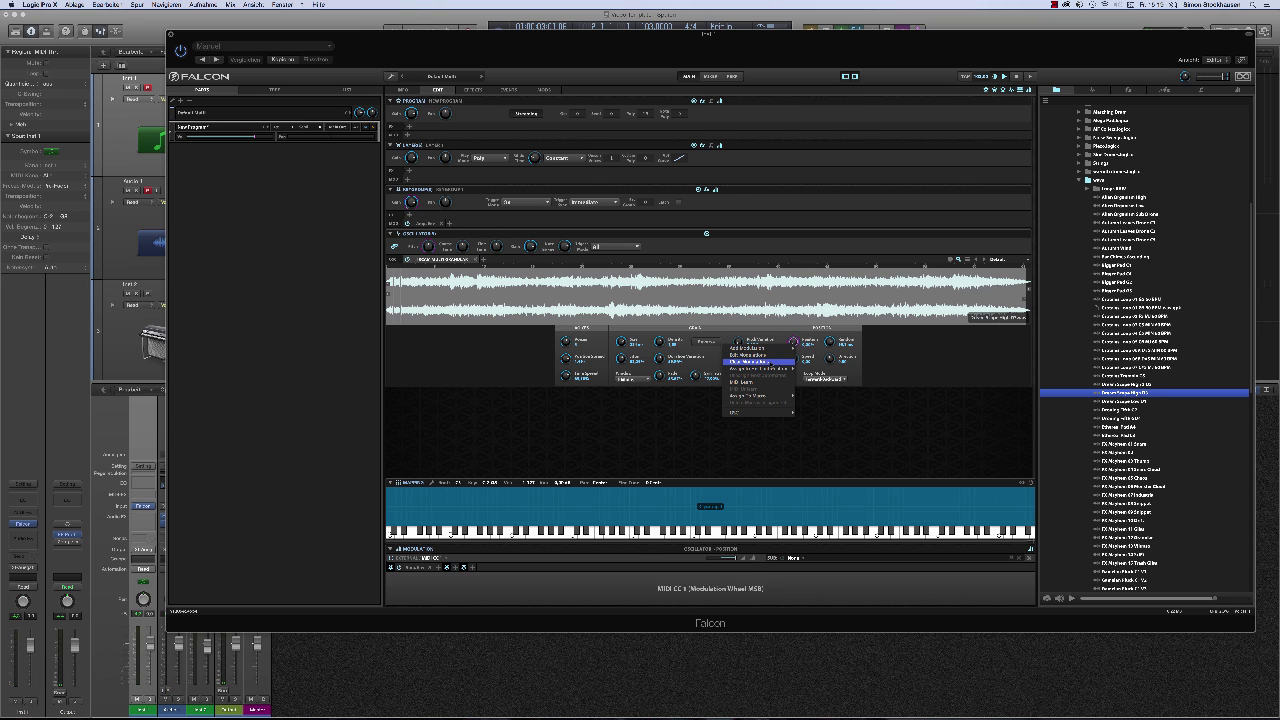
click(760, 361)
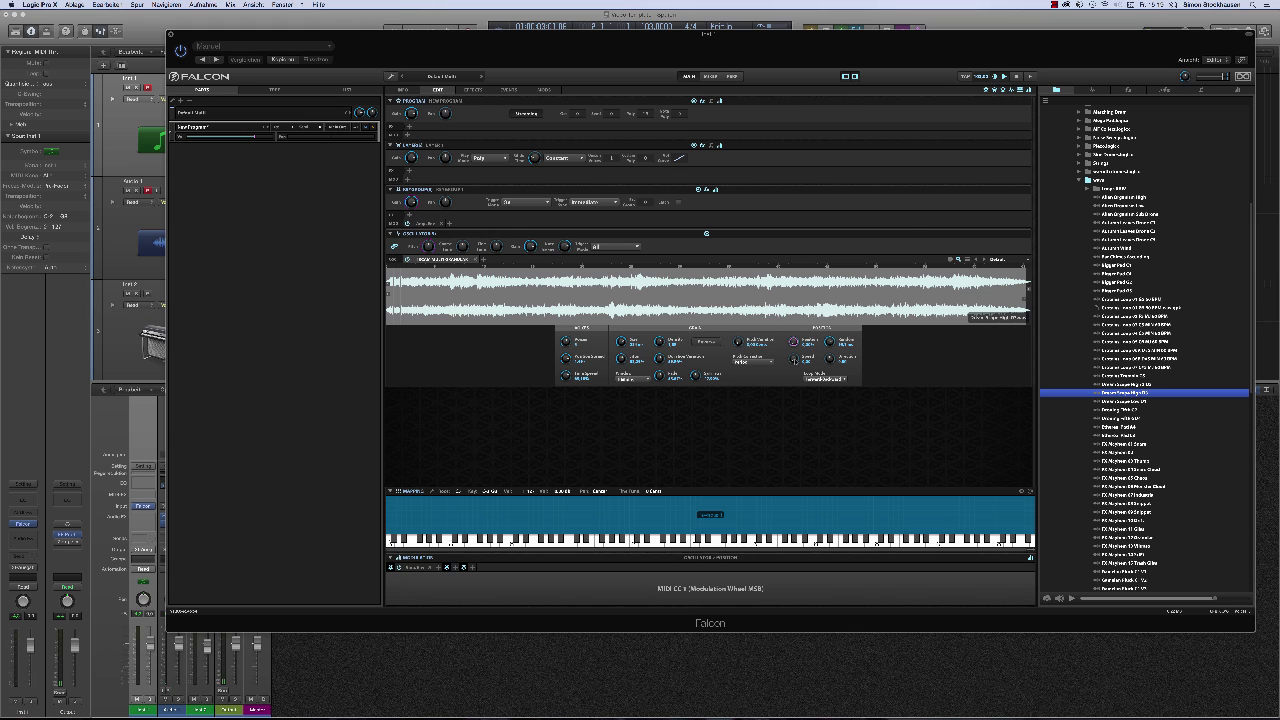
Assign the granular Speed to a new macro, adjust the modulation depth and show the macro's settings
drag(795, 360, 795, 338)
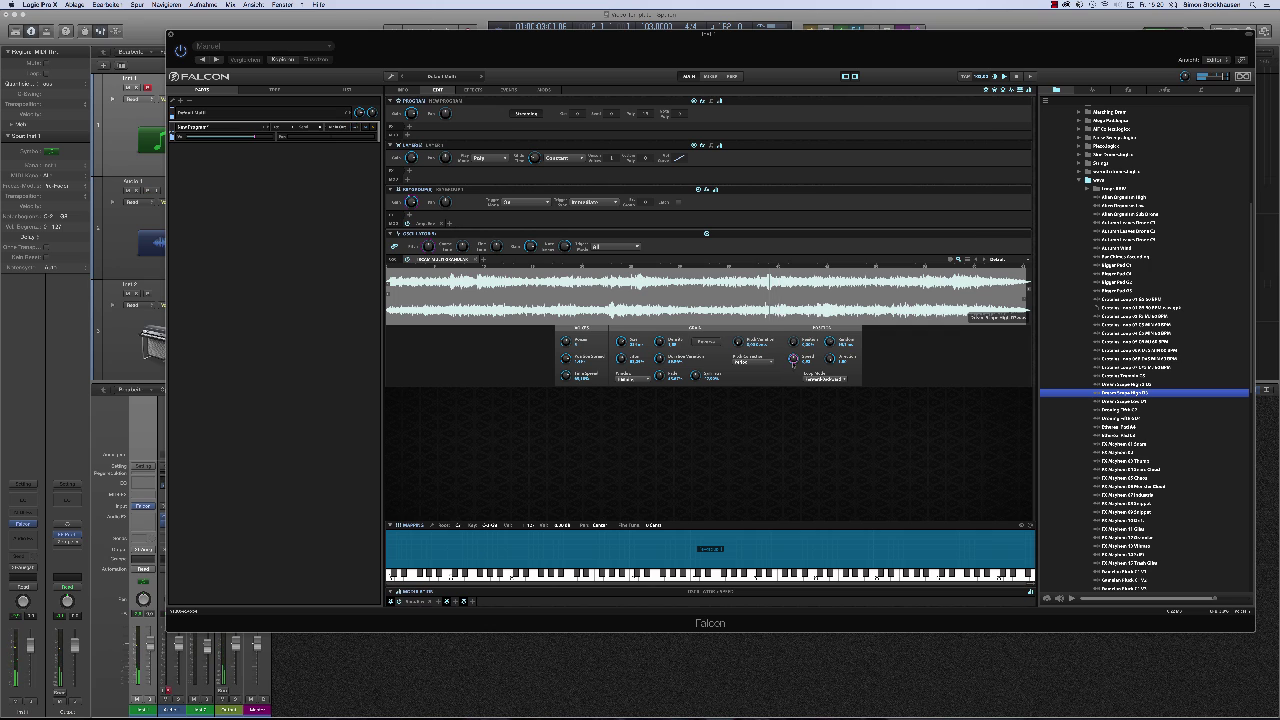
right_click(793, 358)
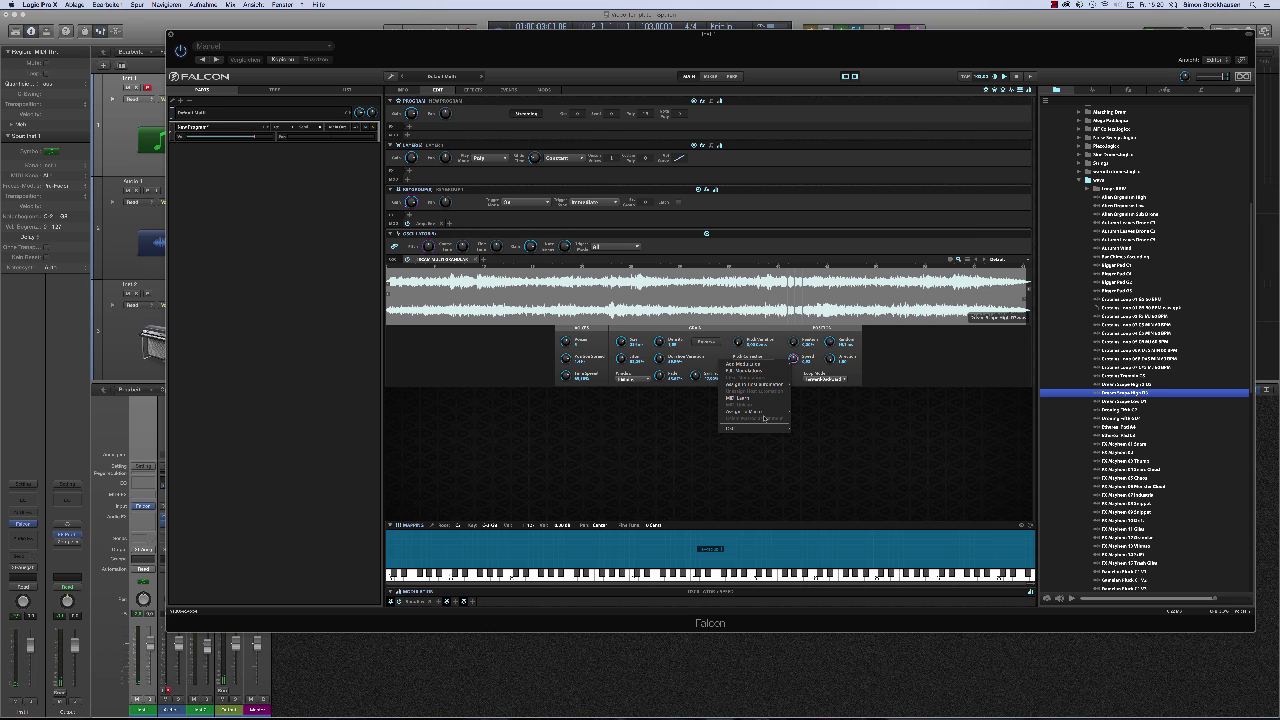
mouse_move(765, 412)
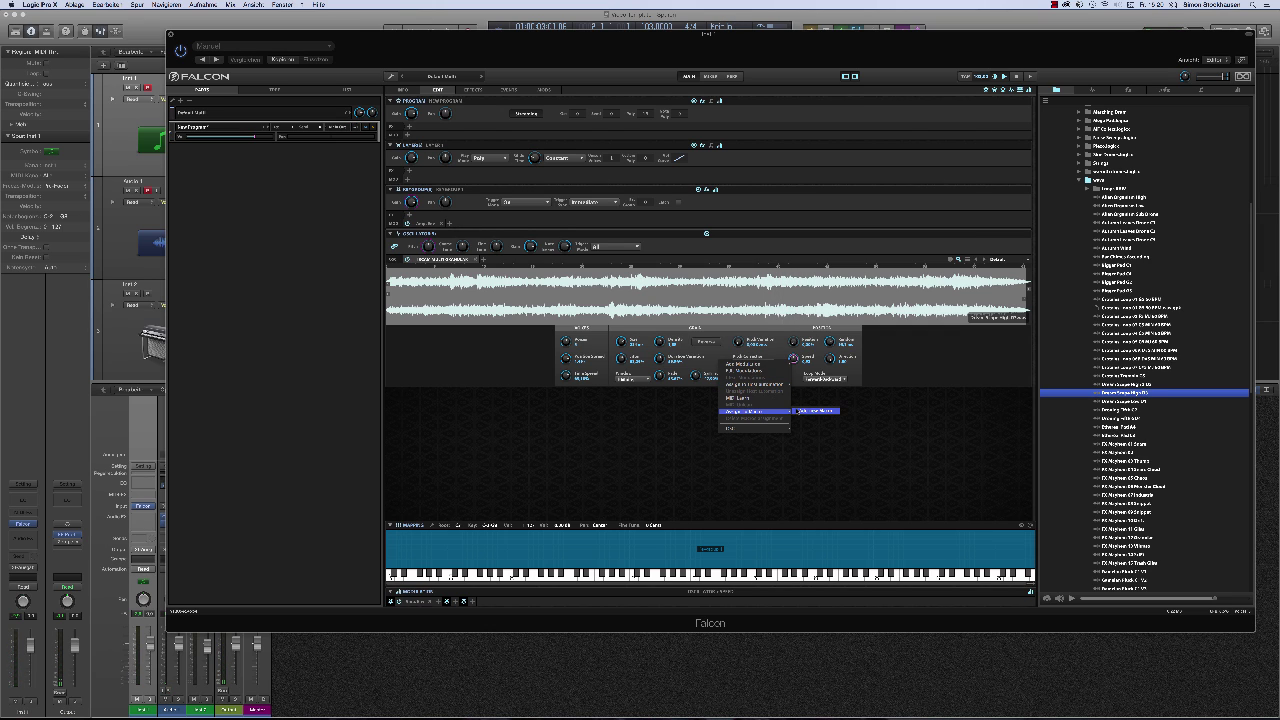
click(812, 411)
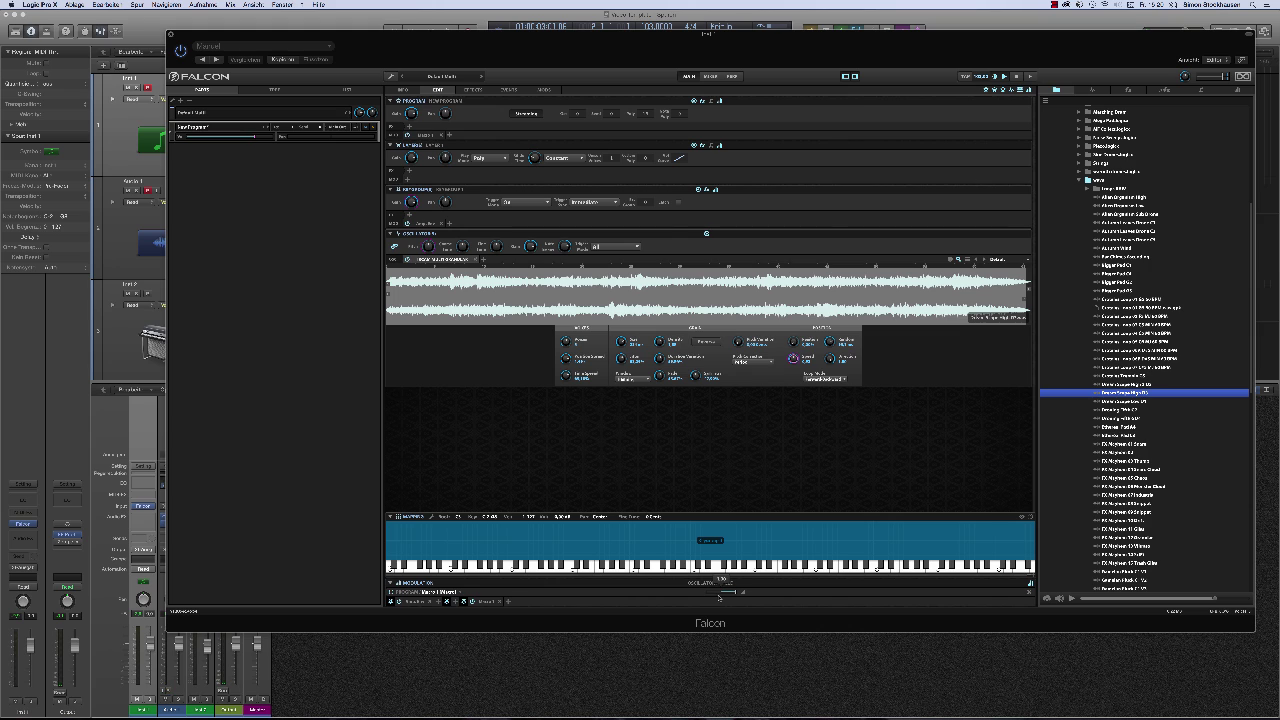
mouse_move(733, 595)
mouse_move(733, 595)
mouse_down()
mouse_move(708, 600)
mouse_move(731, 591)
mouse_up()
click(438, 593)
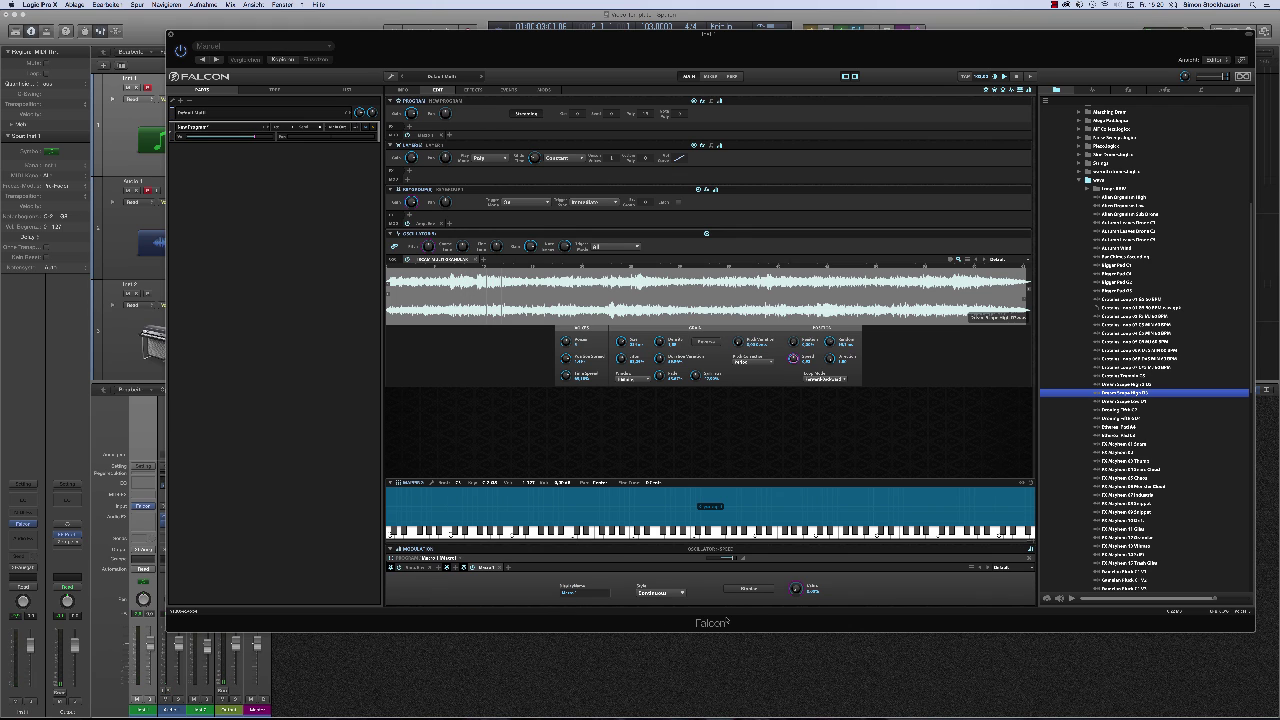
Check the macro on the program's info page, rename it Grain Speed and sweep its value to audition it
click(403, 90)
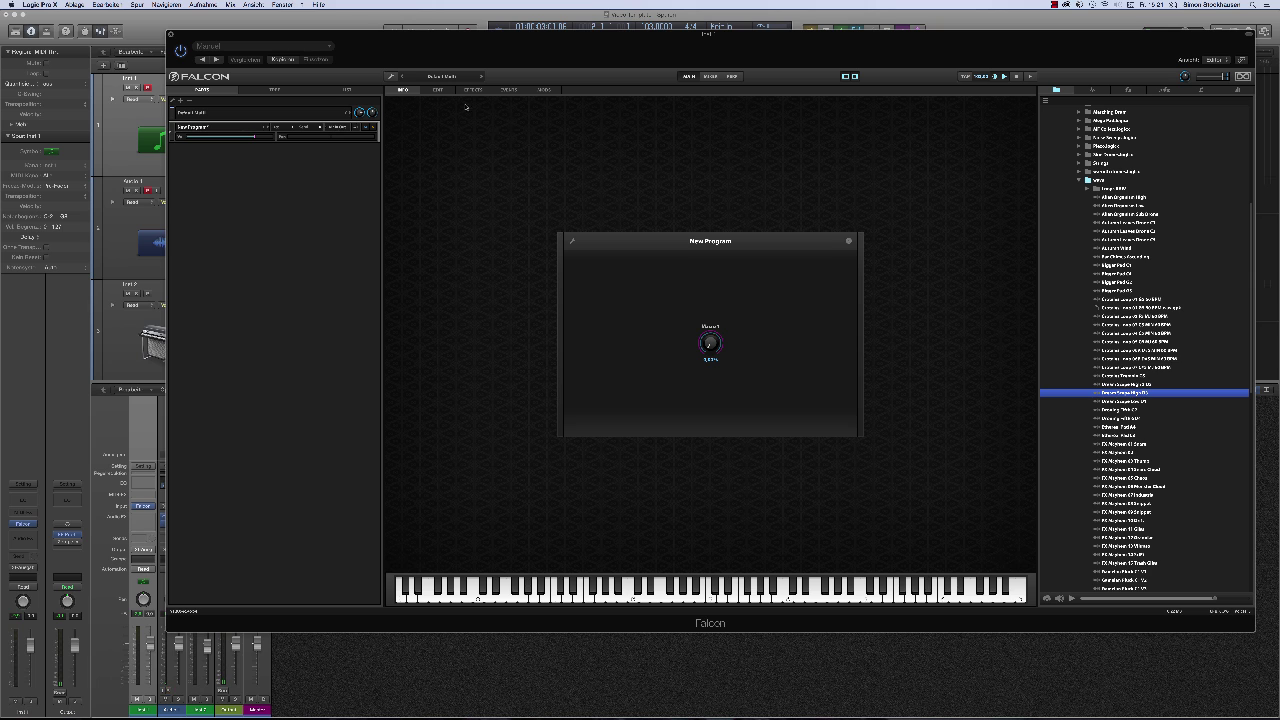
click(437, 90)
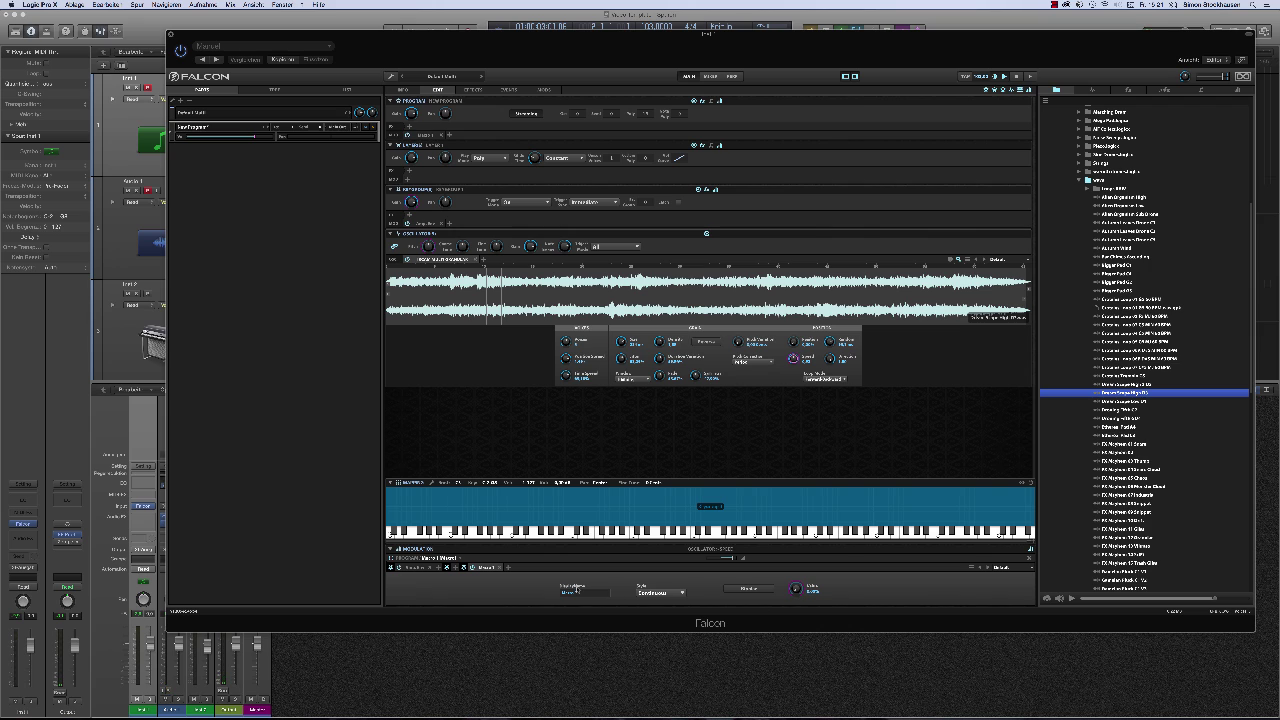
double_click(581, 595)
text(B)
key(Return)
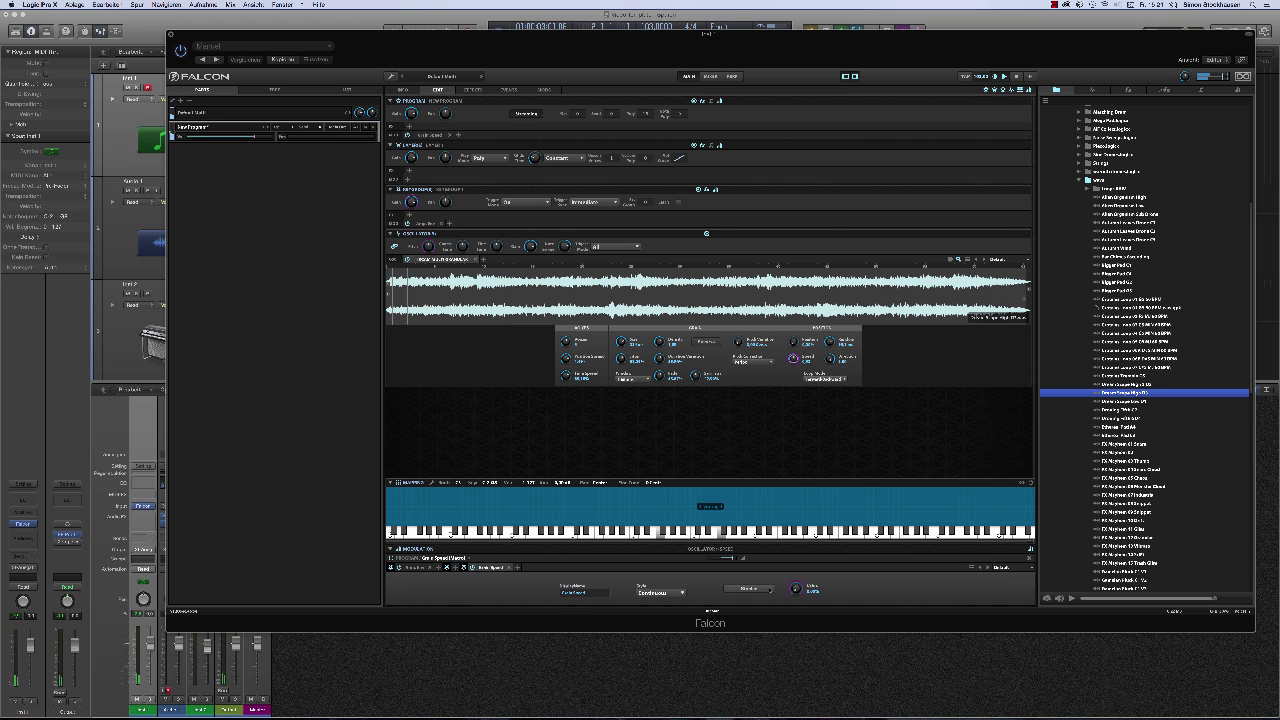
drag(796, 588, 820, 460)
drag(796, 588, 792, 644)
Reduce the grain size and modulate it with a new program-level macro
click(621, 341)
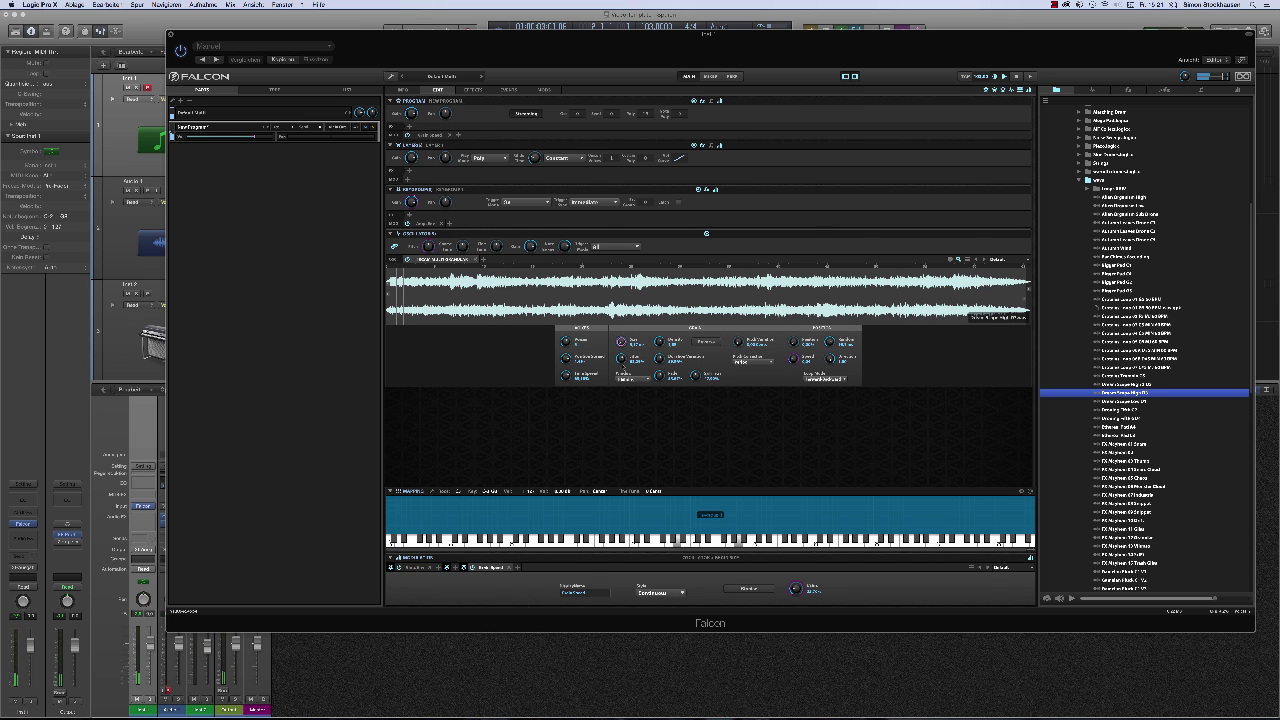
right_click(621, 341)
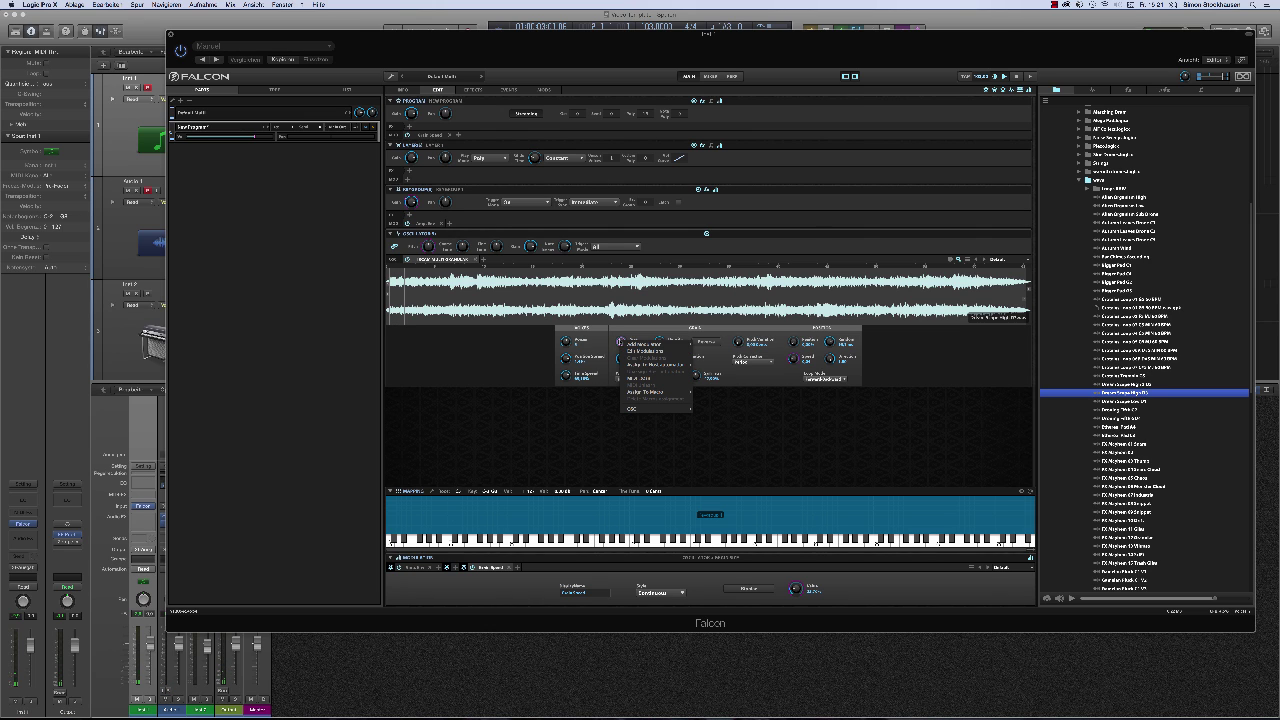
mouse_move(648, 344)
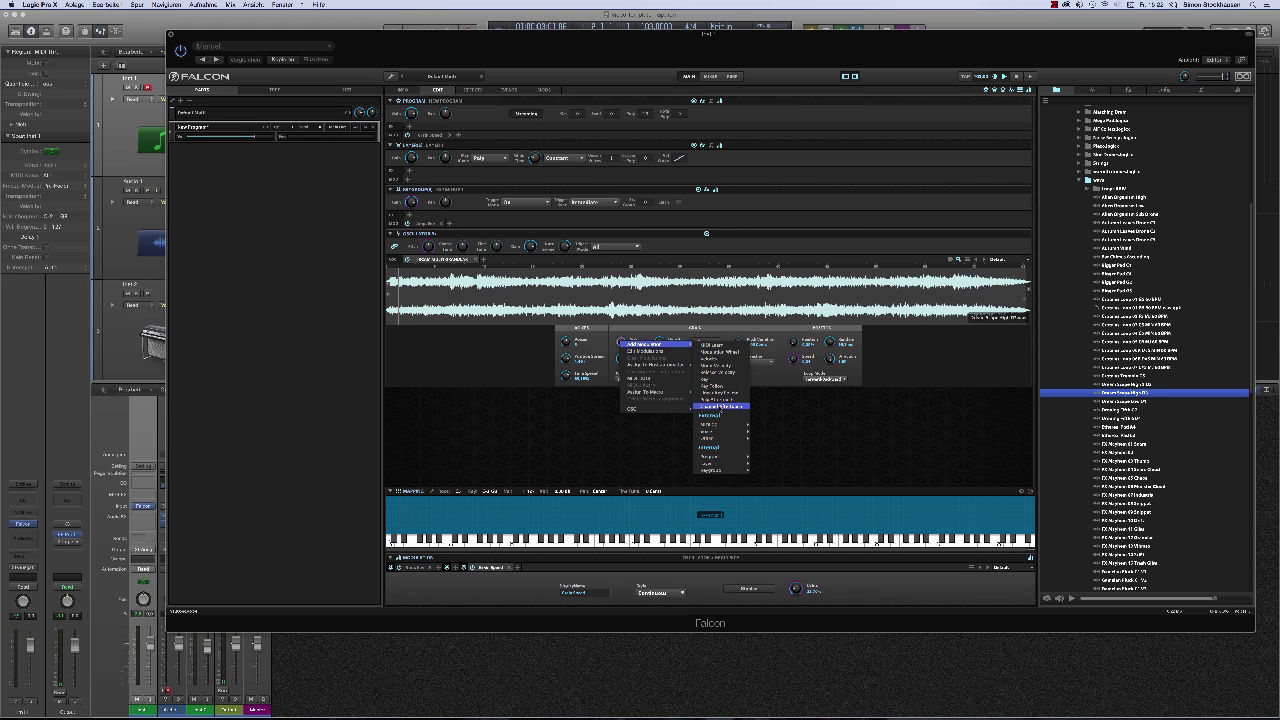
mouse_move(721, 457)
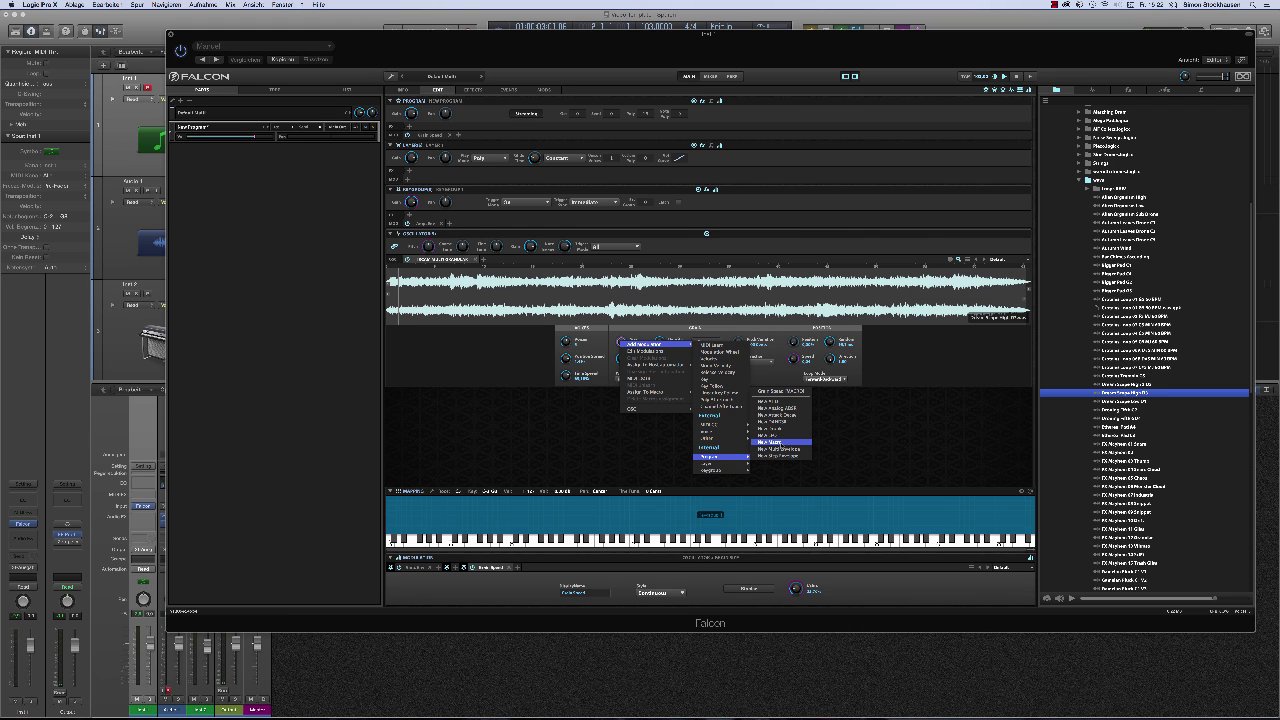
click(780, 441)
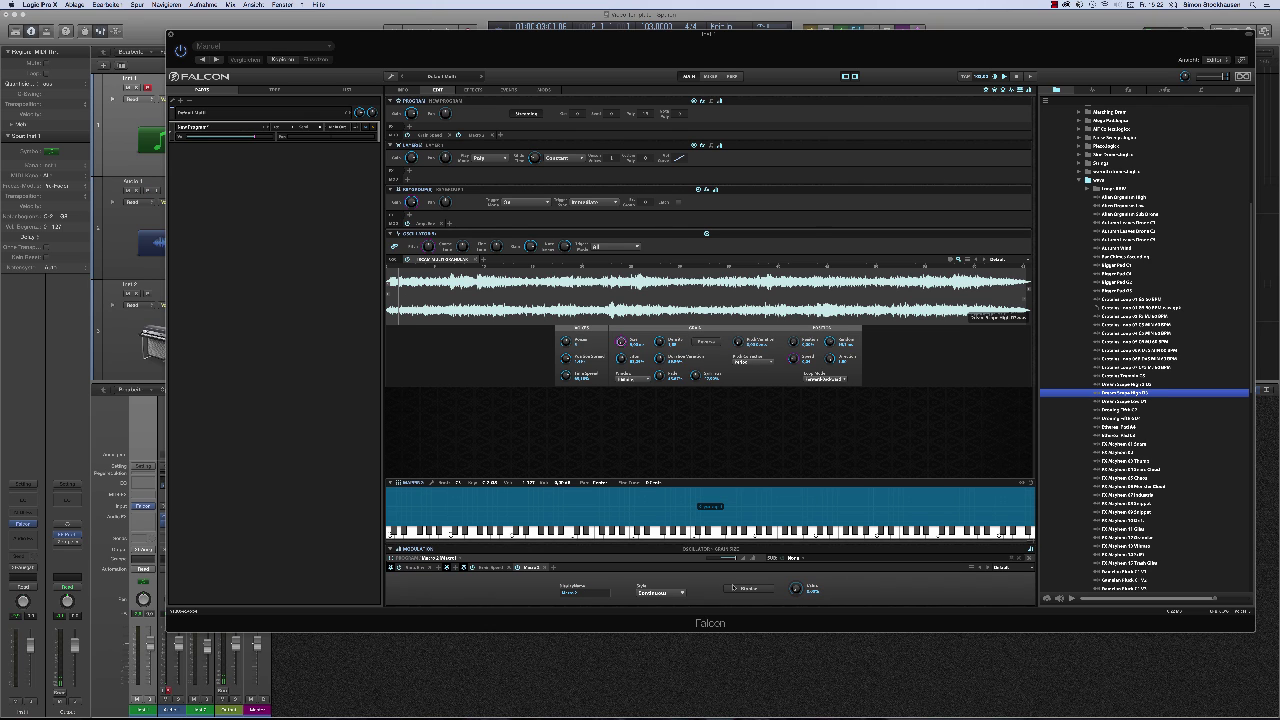
Open the Mapper Editor for the grain size modulation and add a new mapper
click(797, 527)
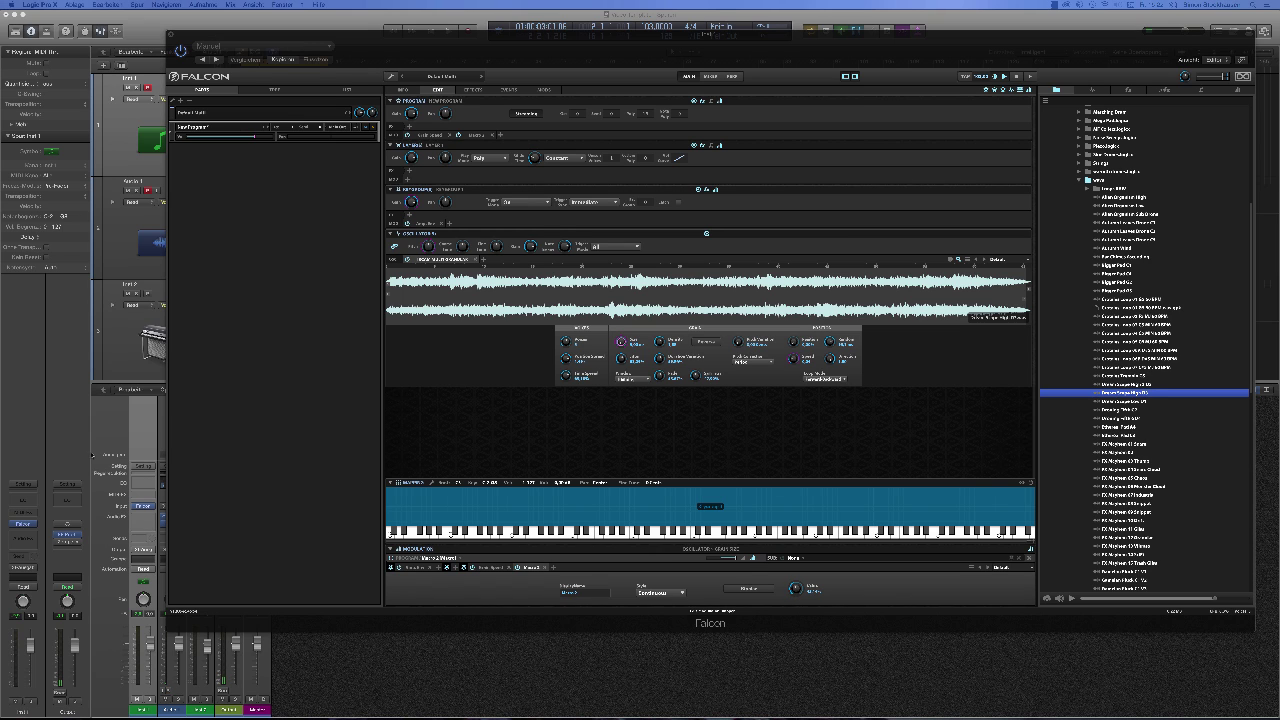
drag(2, 279, 603, 273)
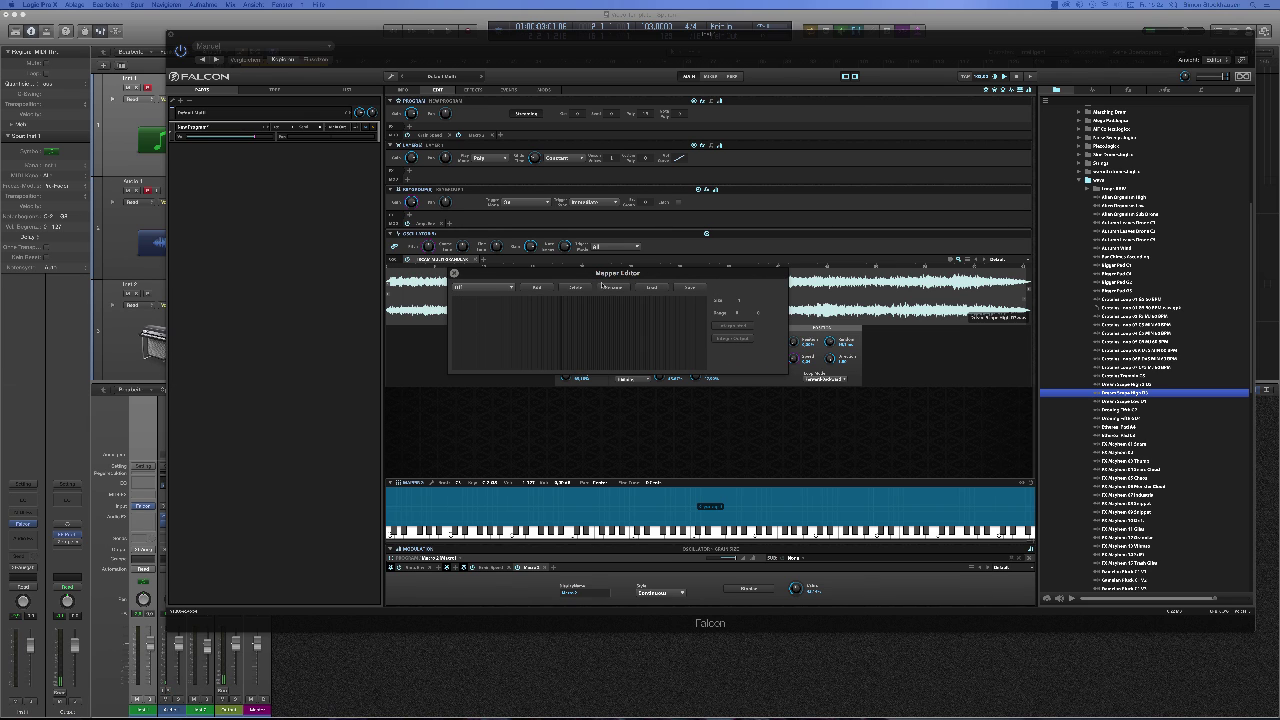
click(540, 288)
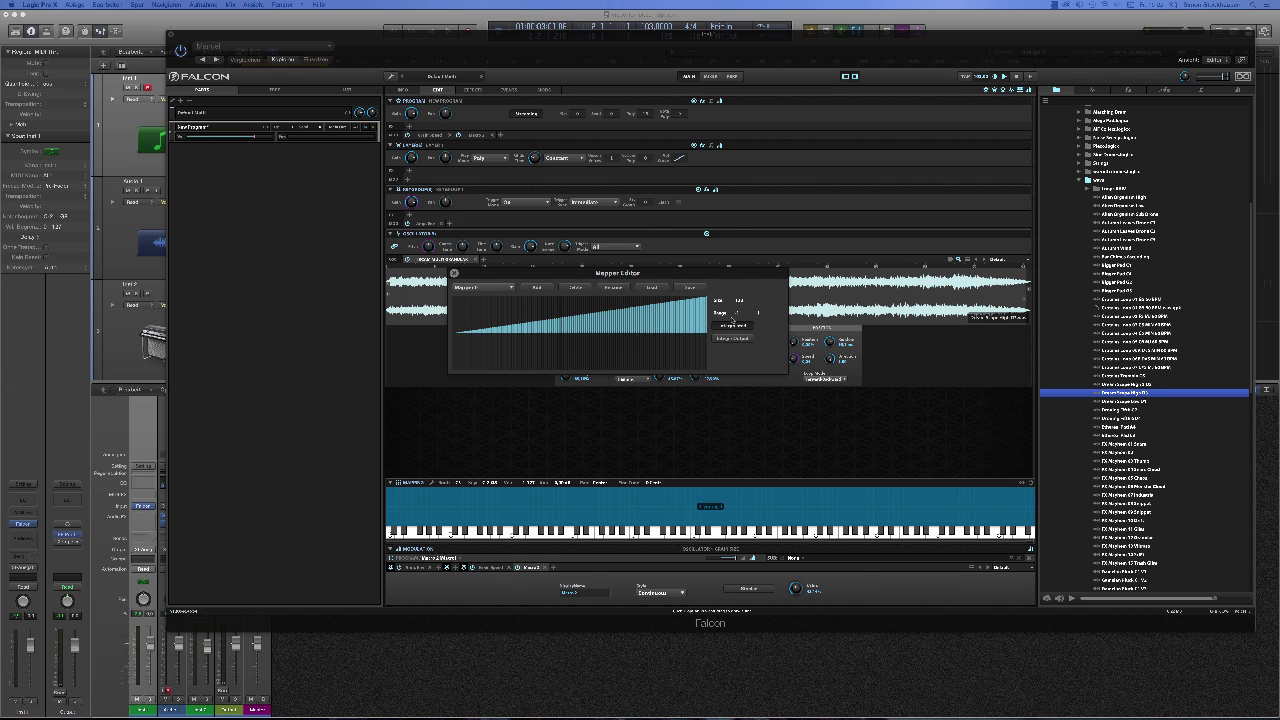
Raise the mapper's minimum range to 0, apply a concave preset curve that rises slowly at first, and close the Mapper Editor
drag(739, 314, 739, 312)
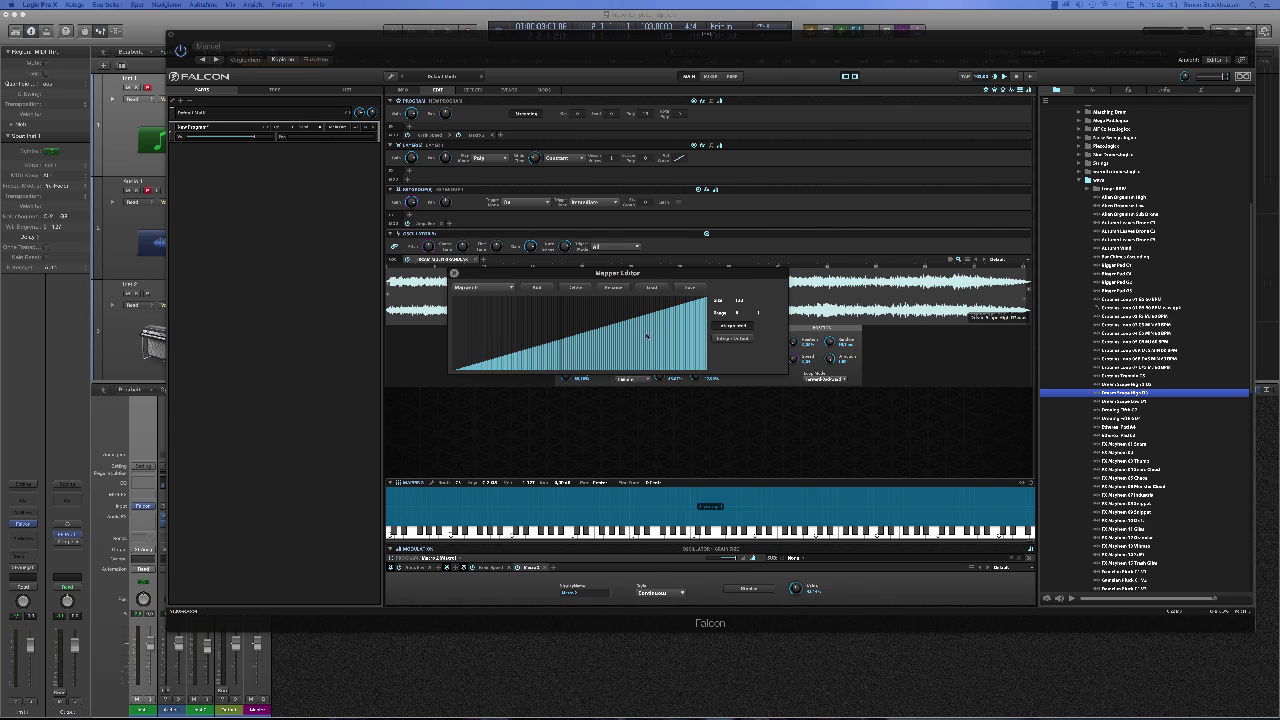
right_click(584, 313)
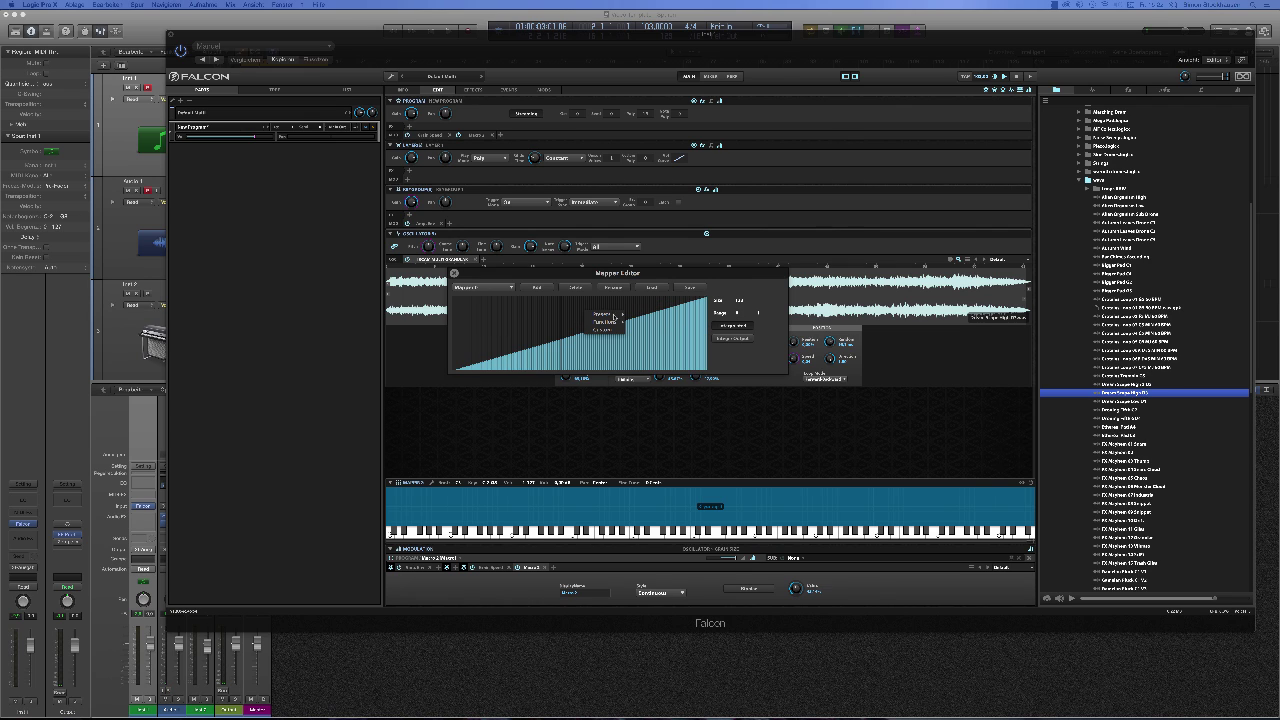
mouse_move(602, 314)
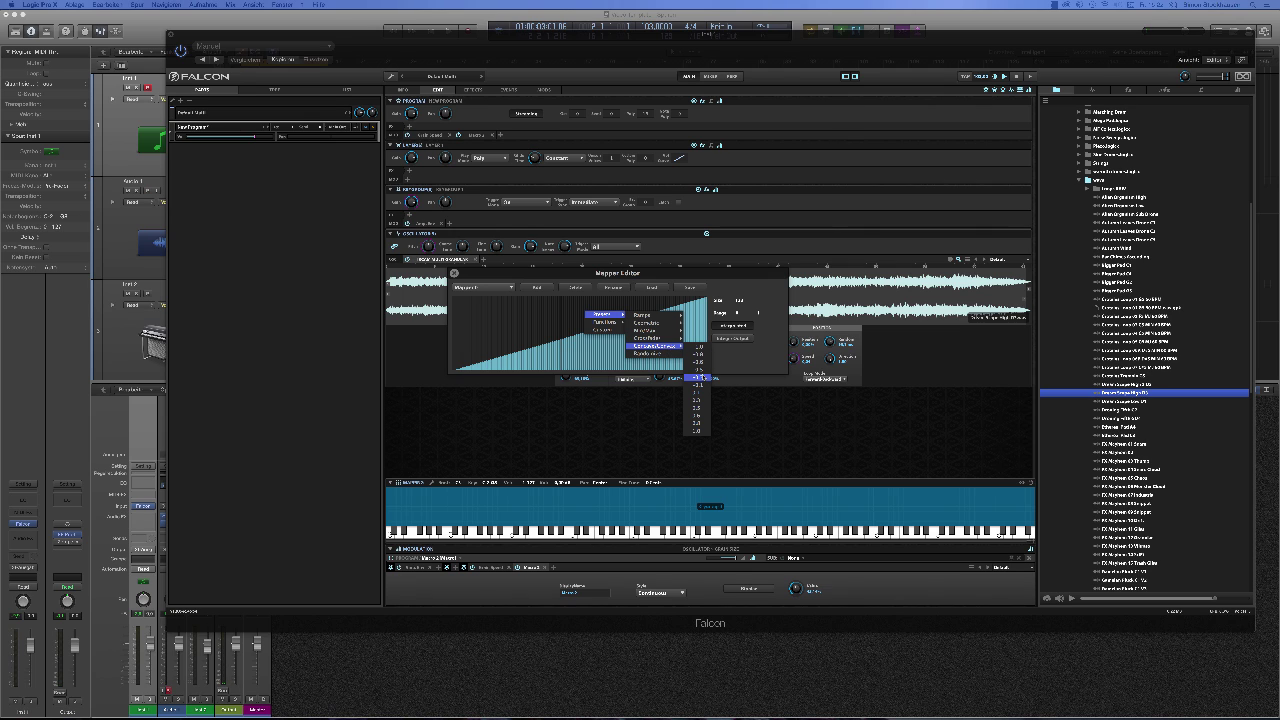
click(699, 377)
right_click(602, 334)
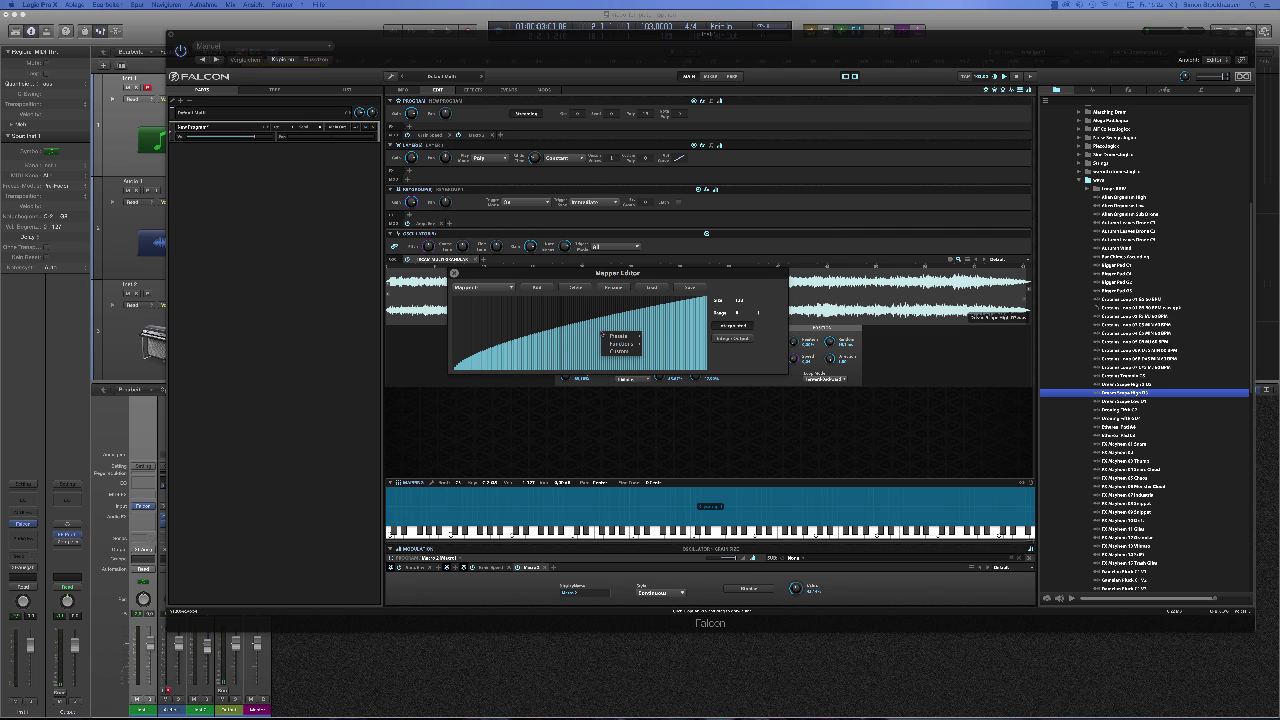
mouse_move(688, 368)
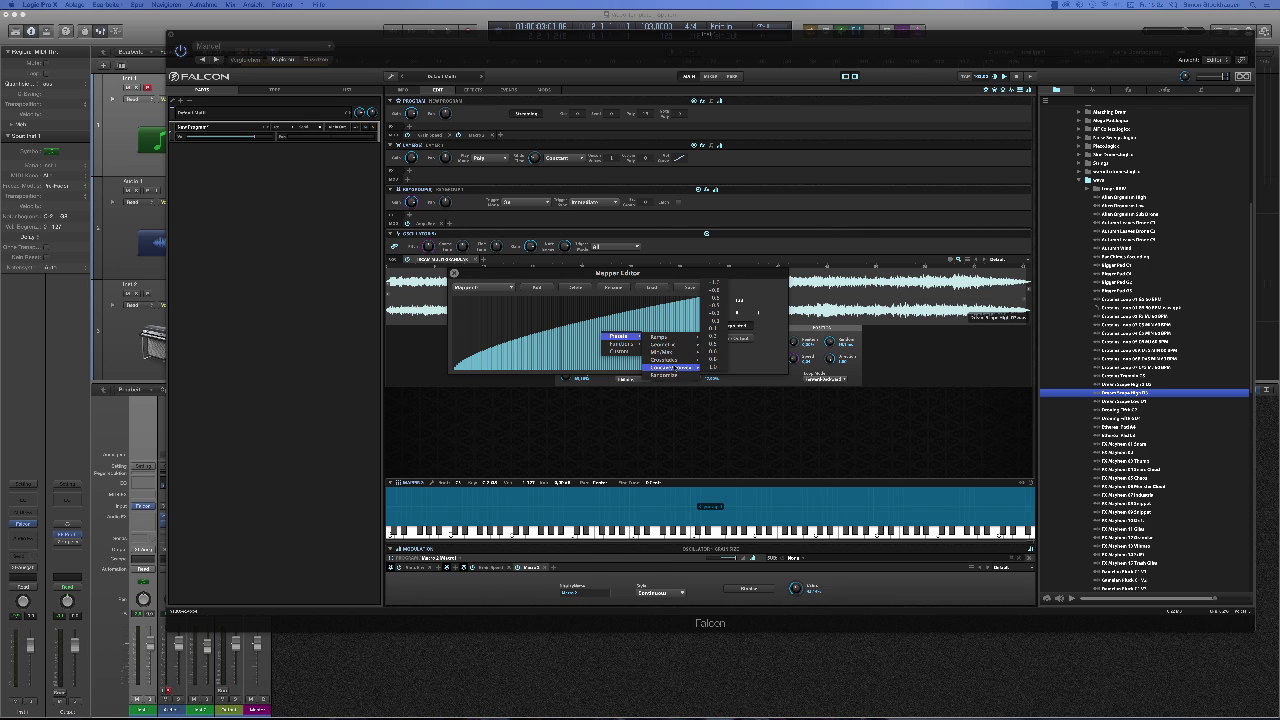
click(719, 344)
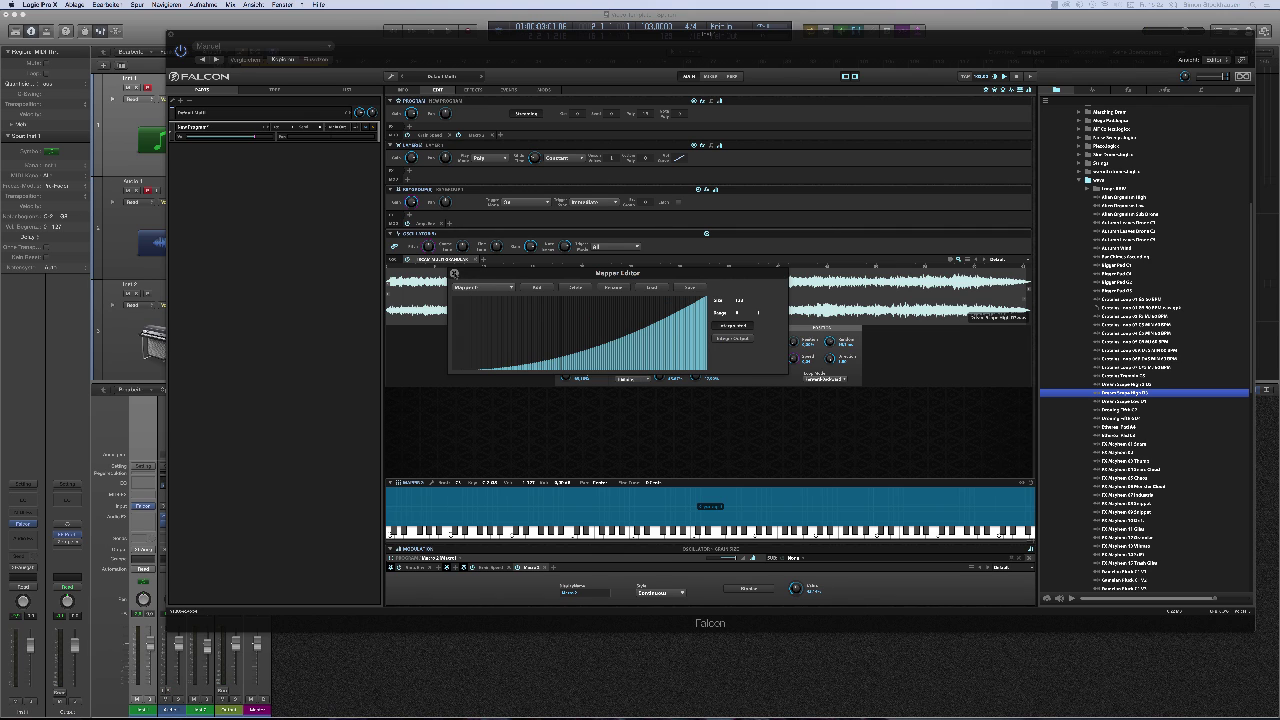
click(454, 273)
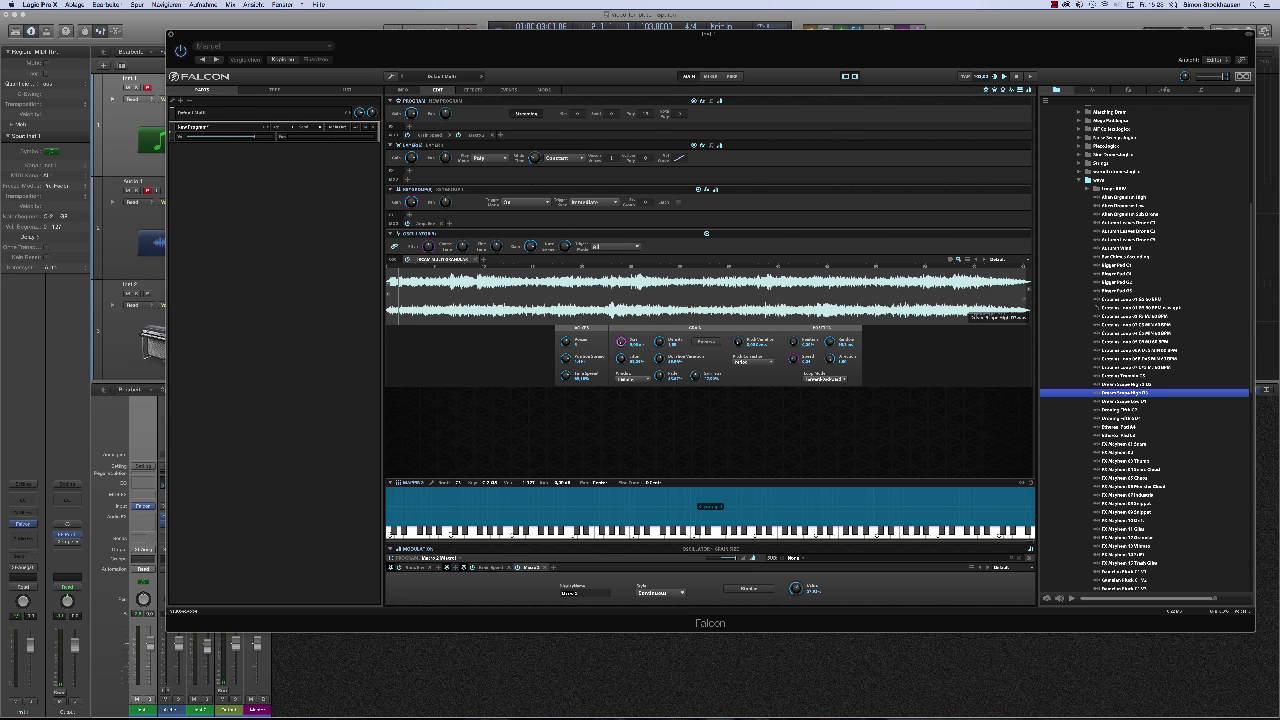
Rename the grain size macro as Grain Duration and audition it together with Grain Speed on the program's info page
text(Bi)
key(Return)
click(404, 90)
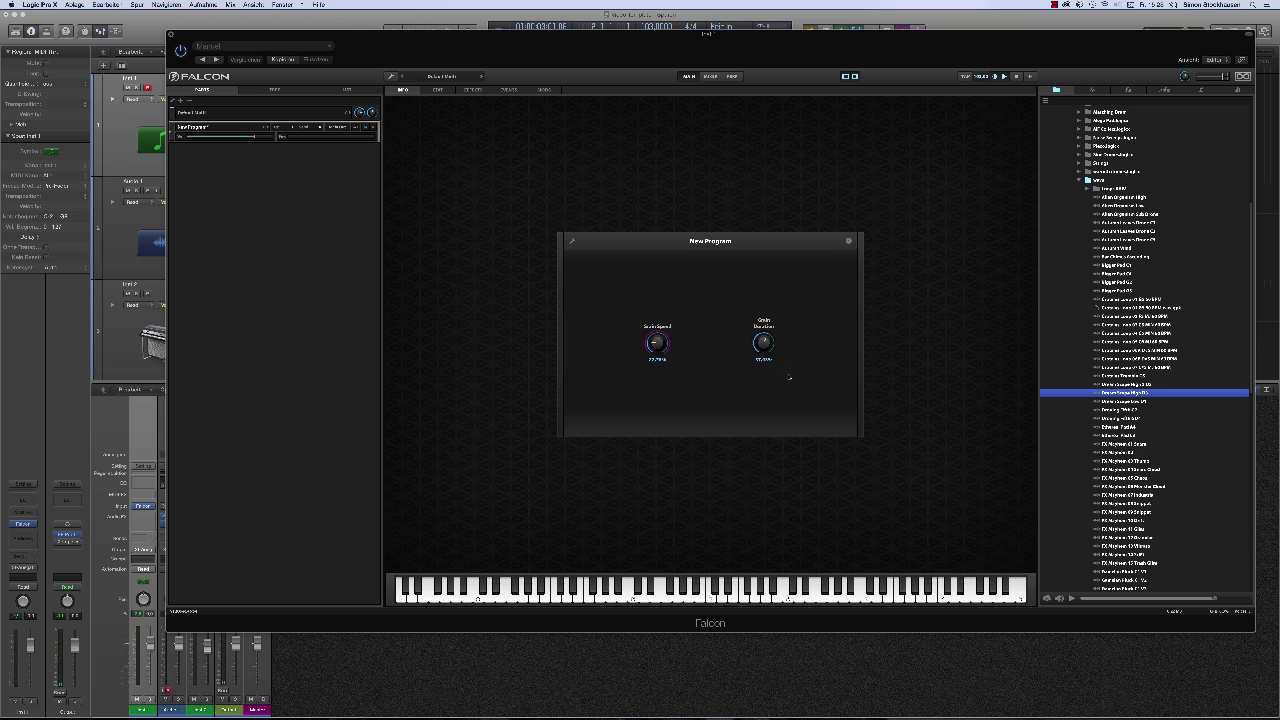
drag(763, 343, 768, 309)
drag(654, 349, 663, 297)
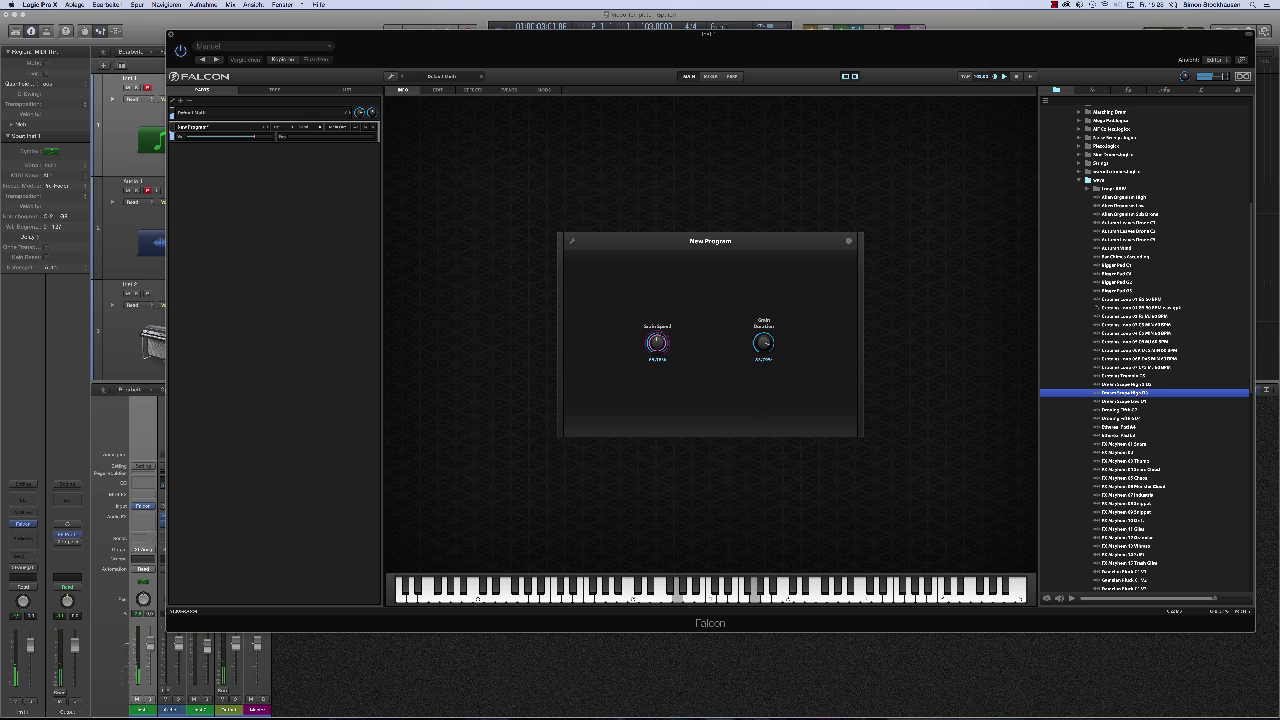
Modulate the granular oscillator's Pitch Variation with the Modulation Wheel and adjust the modulation depth
click(437, 89)
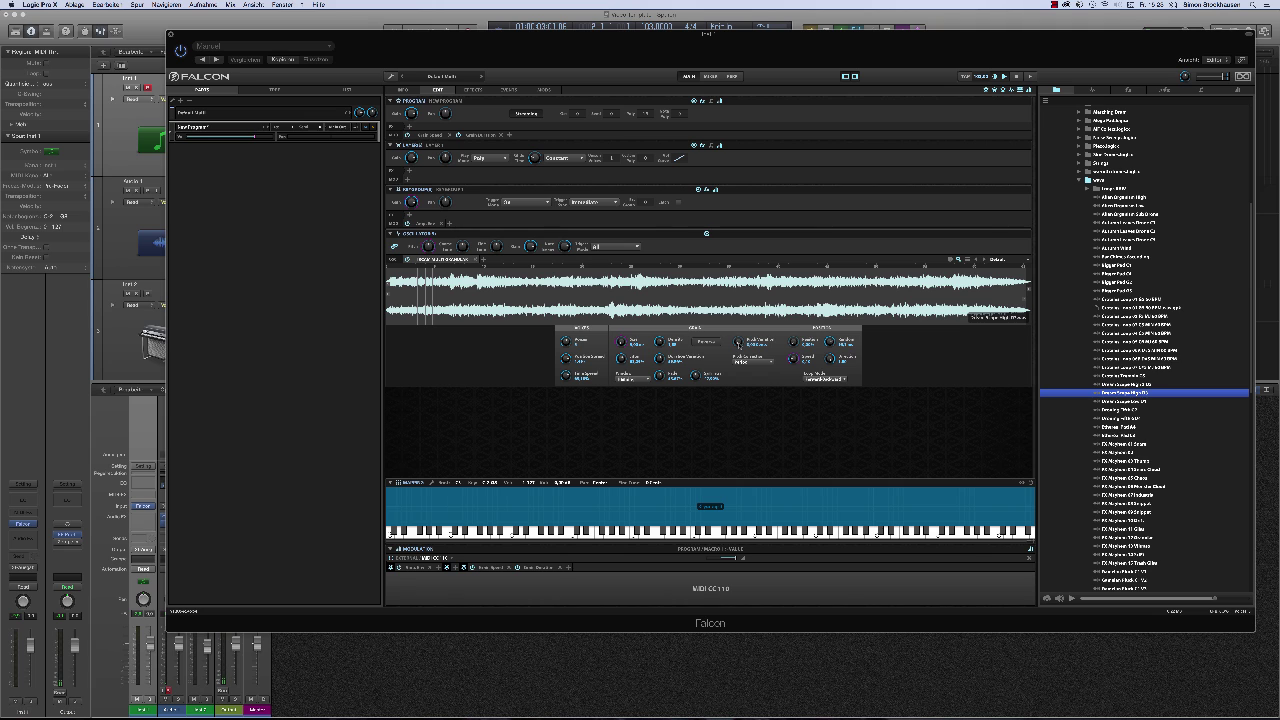
click(738, 342)
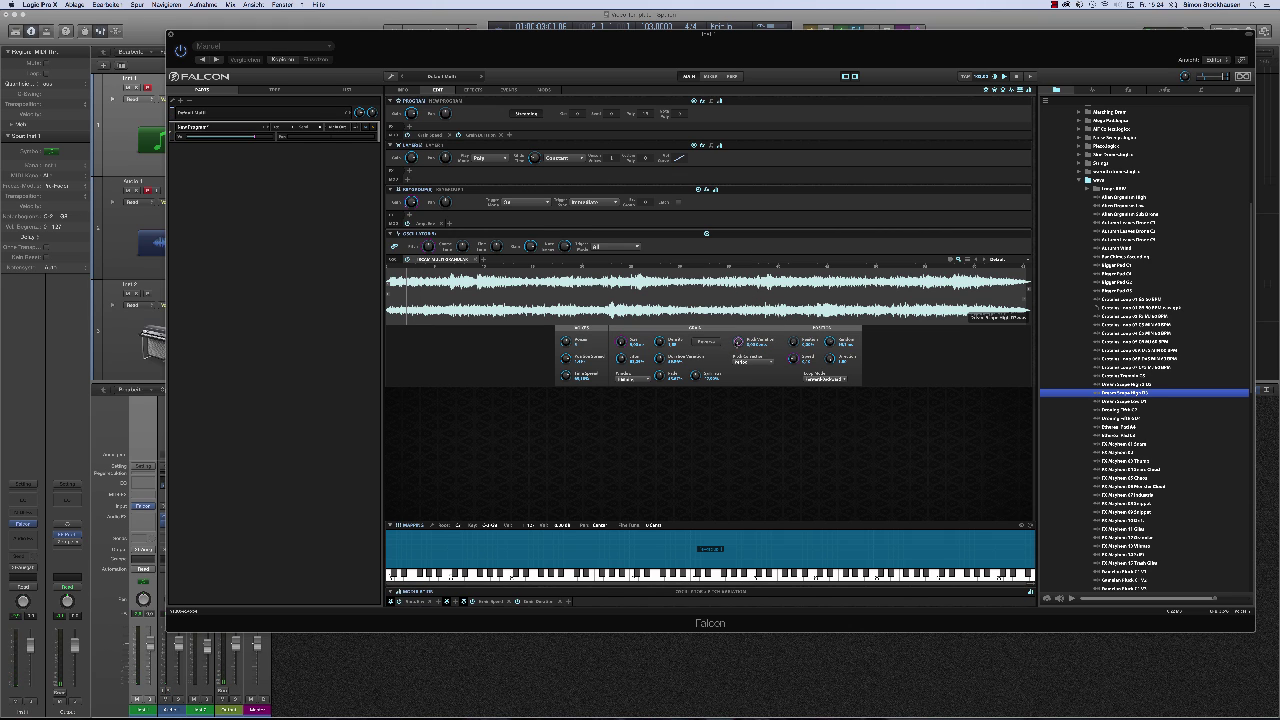
right_click(660, 341)
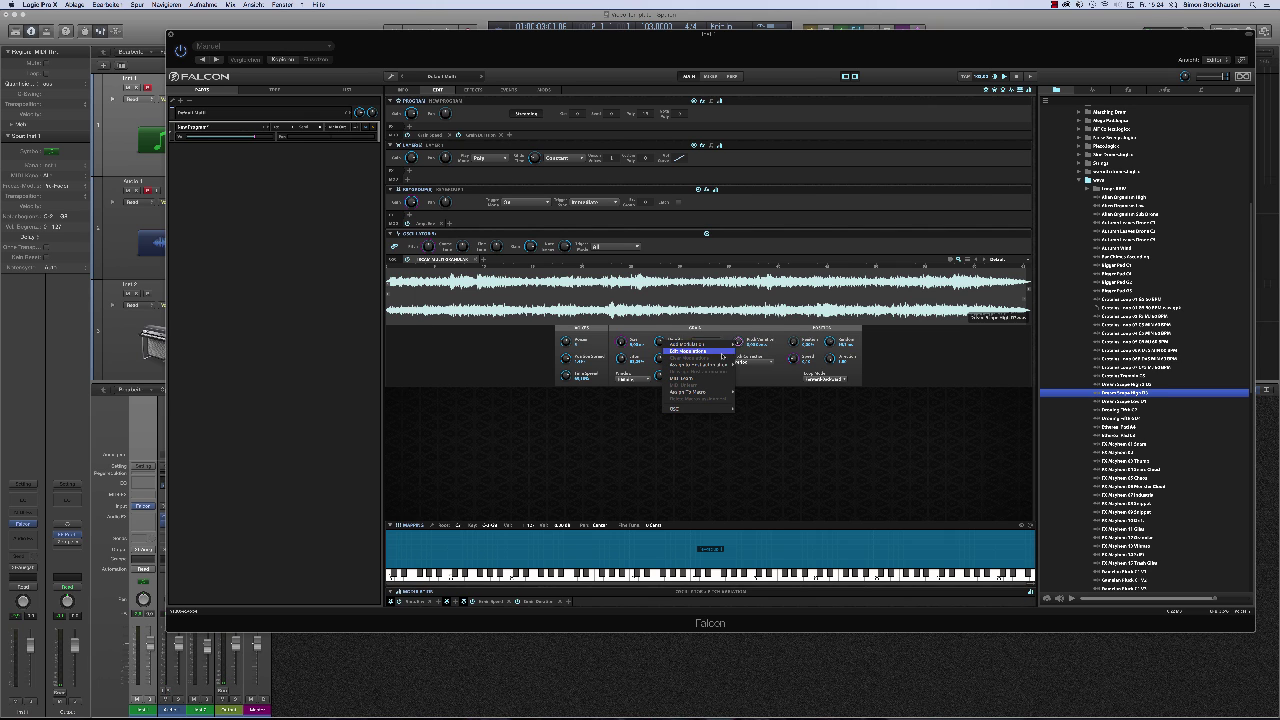
mouse_move(710, 393)
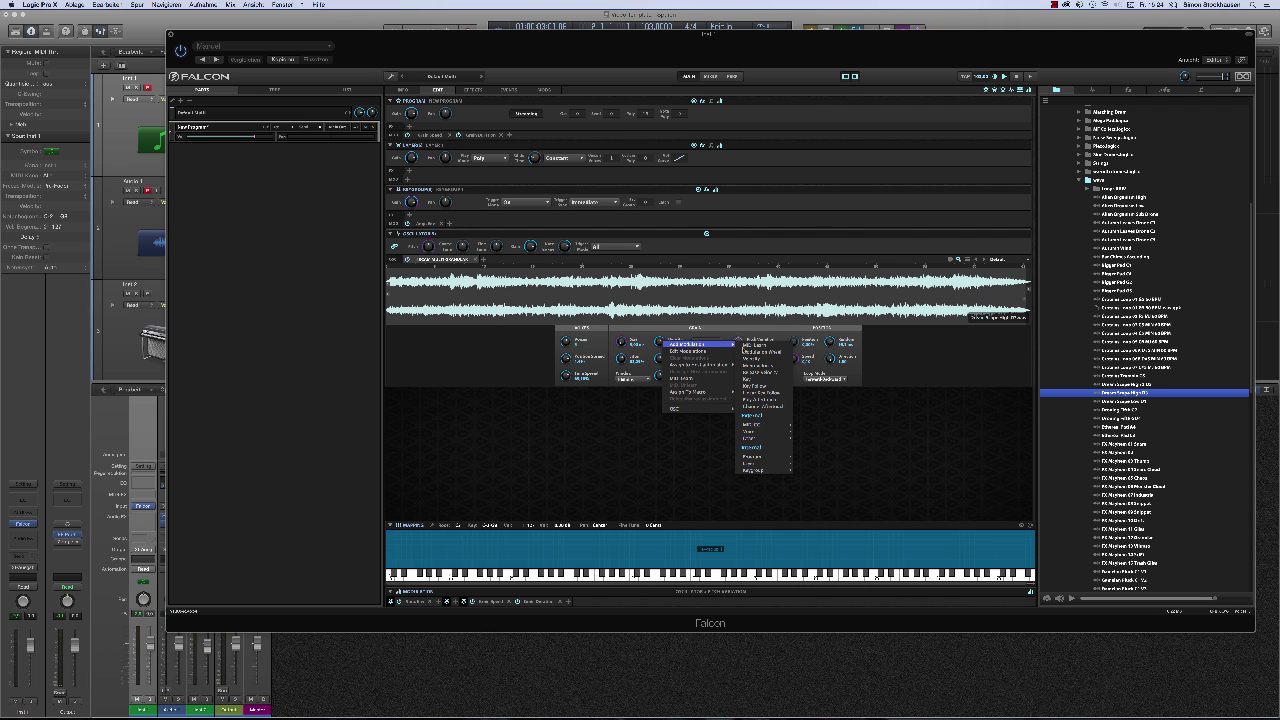
click(755, 352)
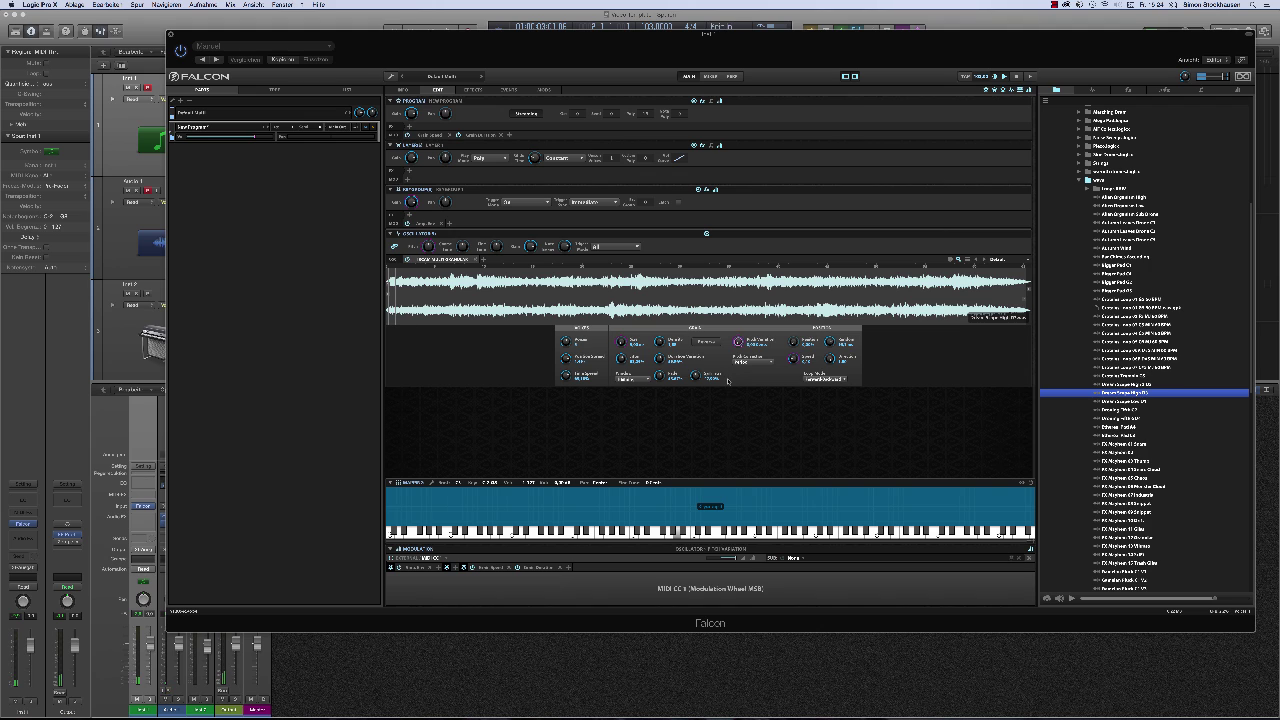
mouse_move(734, 562)
Modulate the oscillator's Position Spread with a new keygroup-level LFO and adjust the modulation depth
right_click(566, 358)
mouse_move(610, 363)
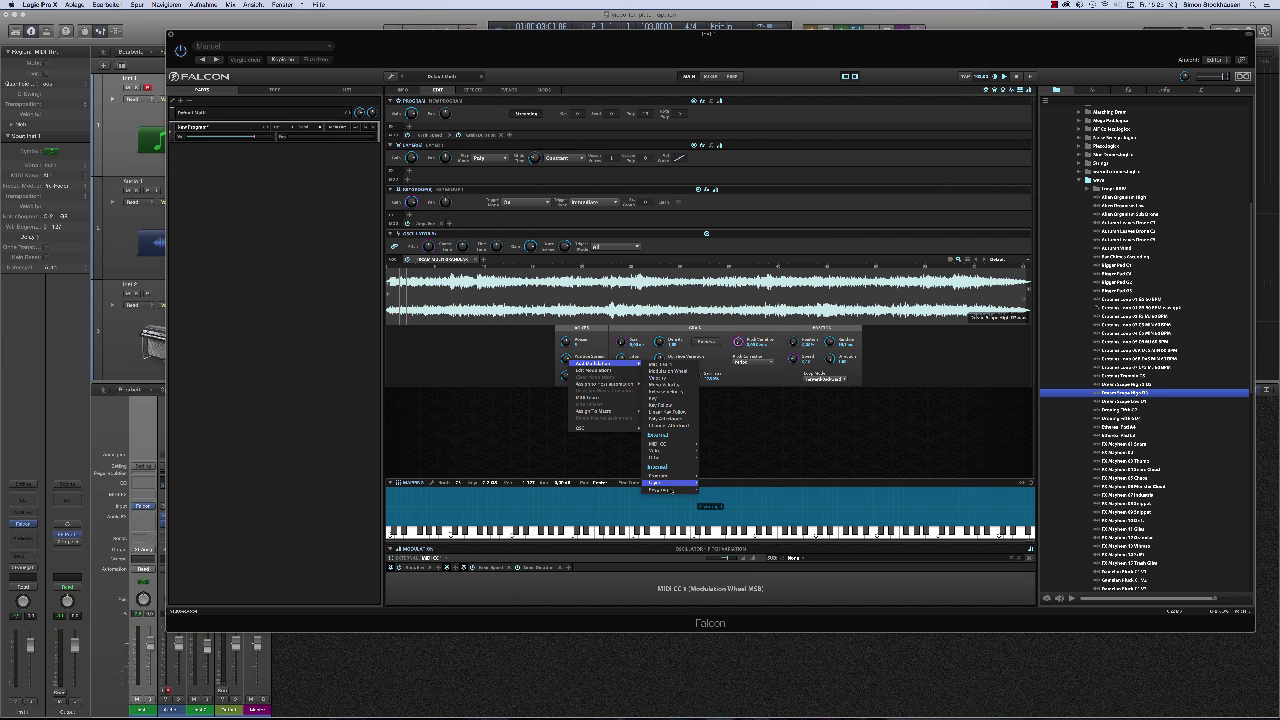
mouse_move(672, 491)
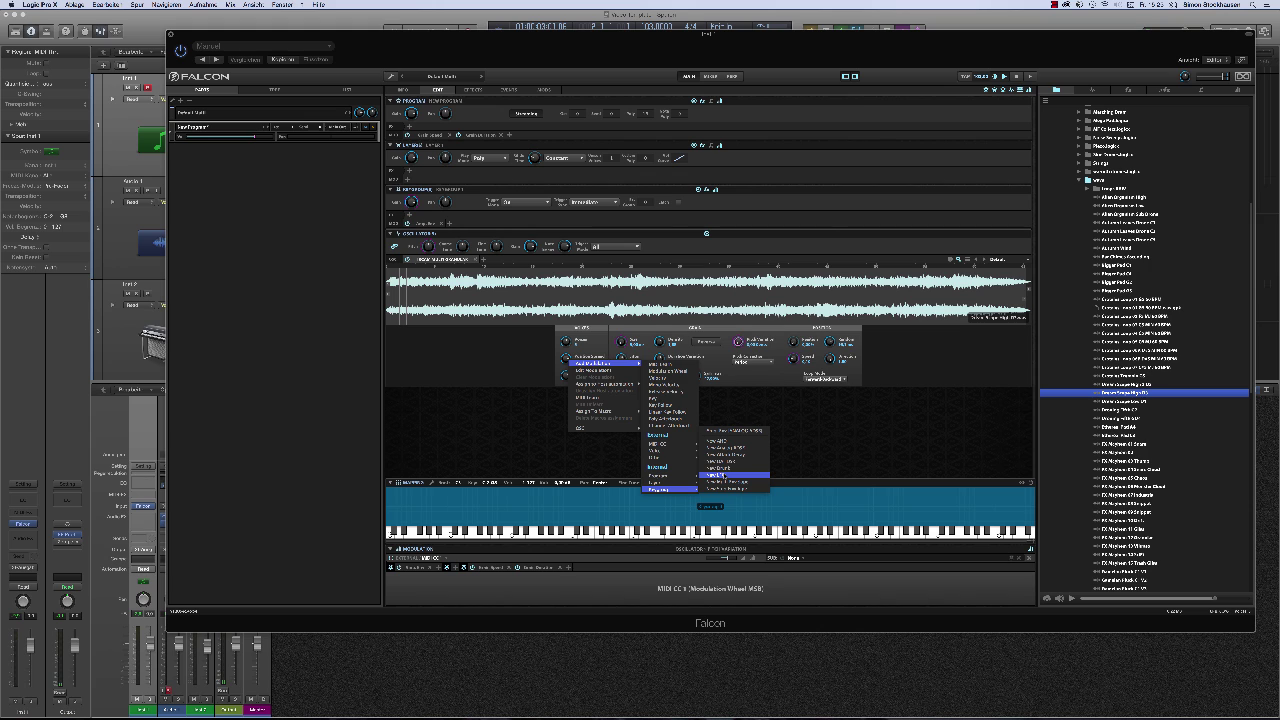
click(718, 474)
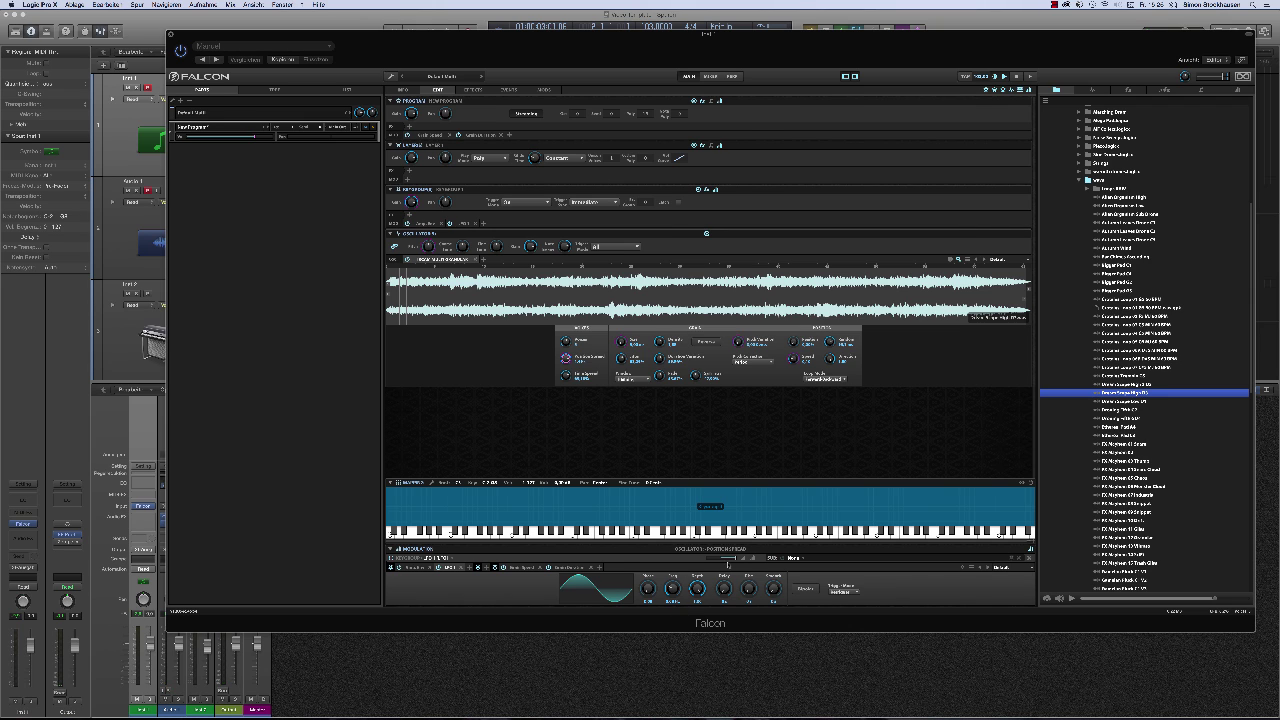
mouse_move(732, 561)
Audition the Grain Speed and Grain Duration macros on the info page, and return to the editing page
click(403, 90)
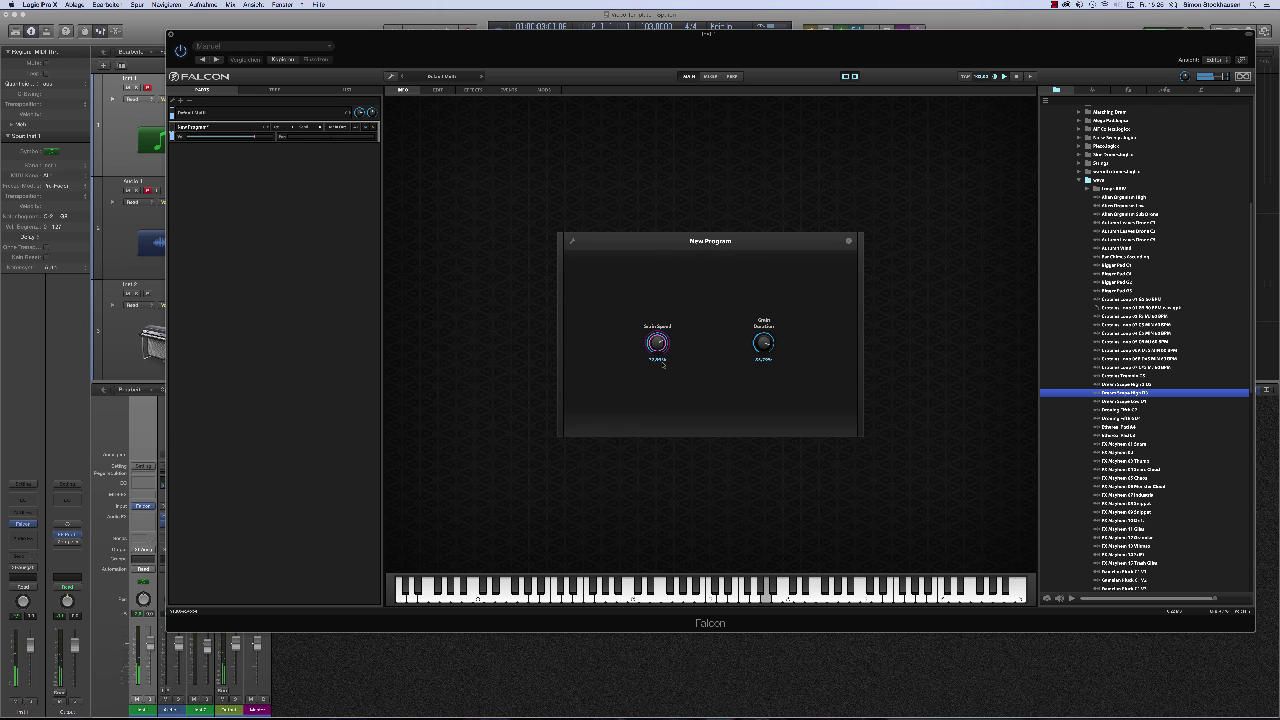
drag(662, 365, 661, 370)
drag(763, 346, 763, 380)
click(441, 91)
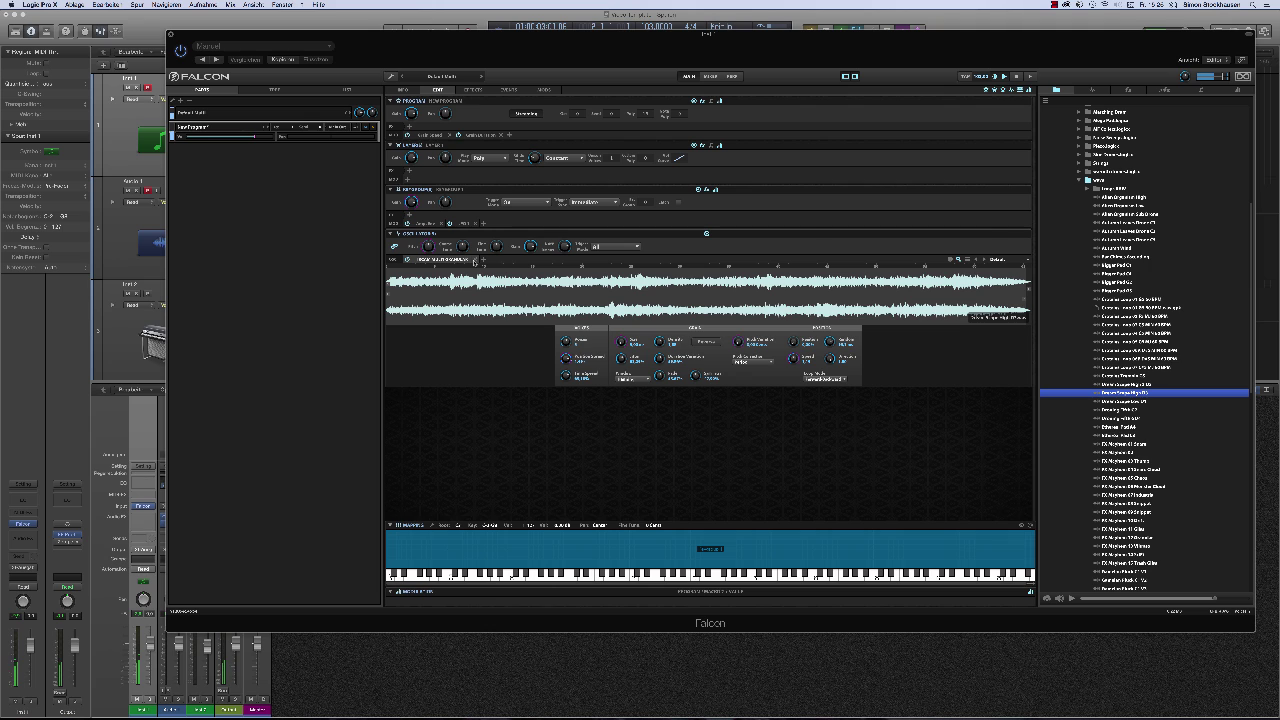
Open the LFO modulating Position Spread, adjust its frequency, switch its waveform to a stepped shape and fine-tune the modulation depth
click(474, 261)
click(566, 357)
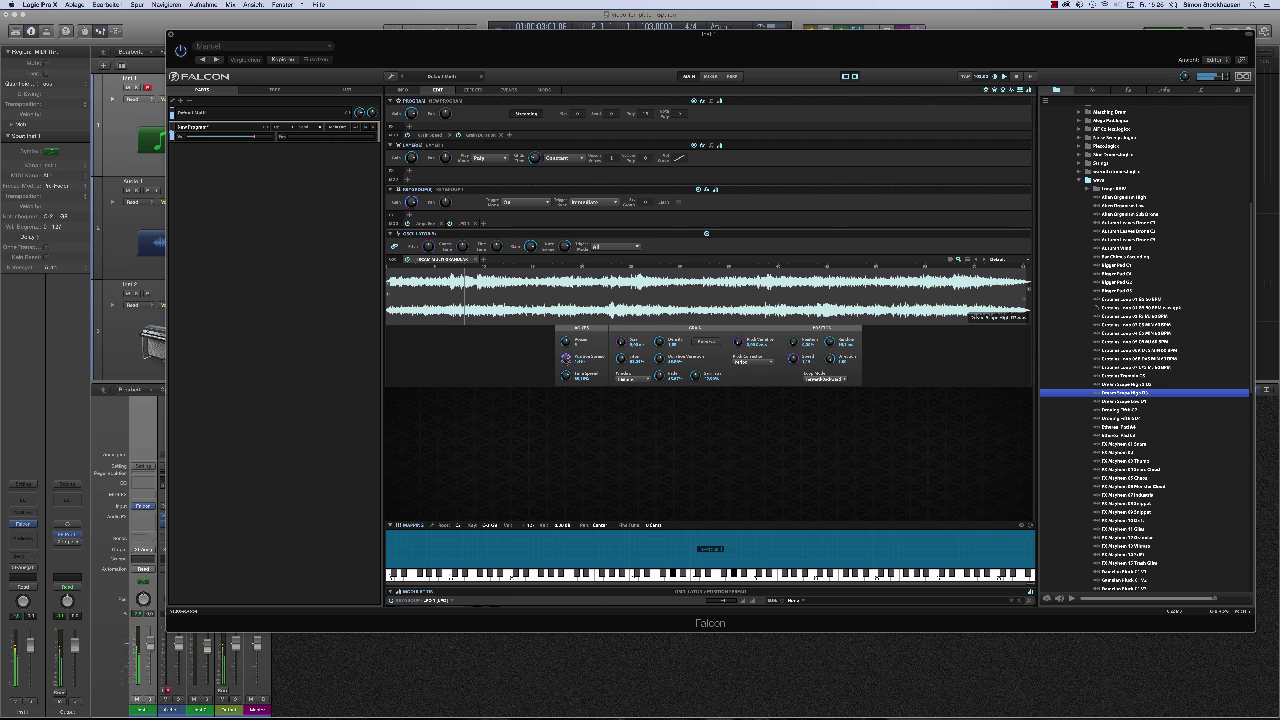
click(435, 601)
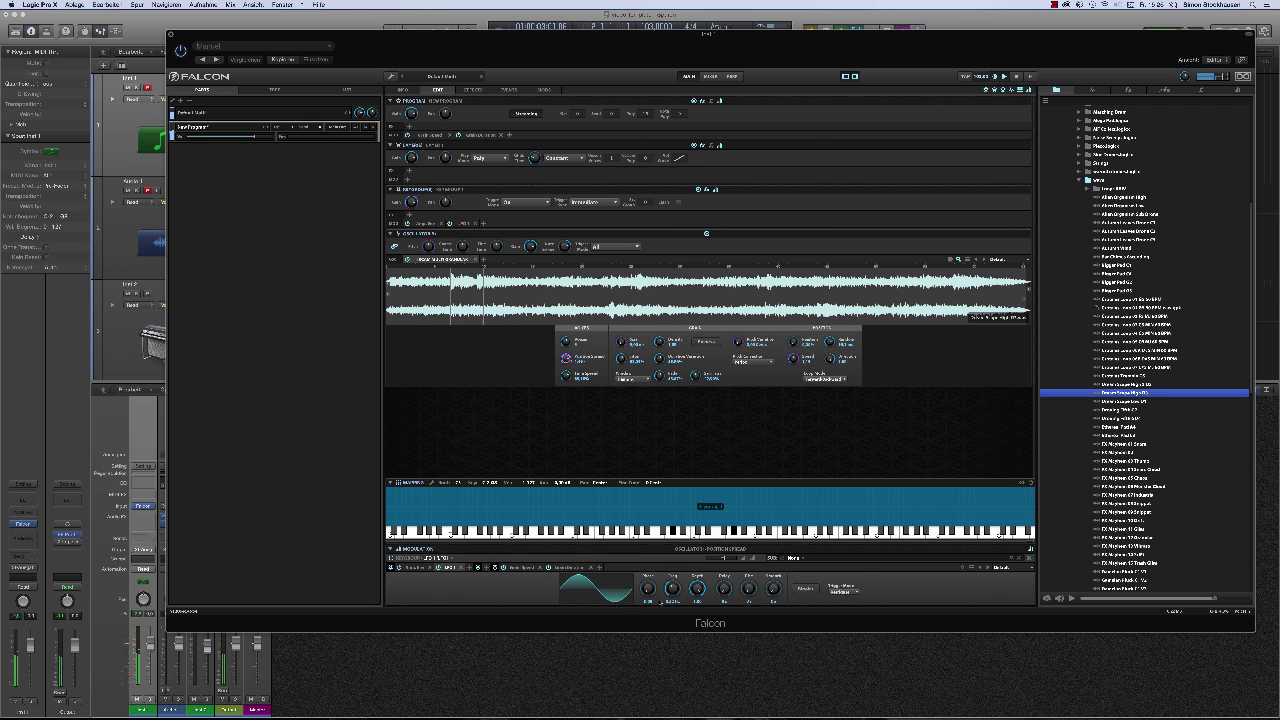
mouse_move(672, 588)
click(596, 583)
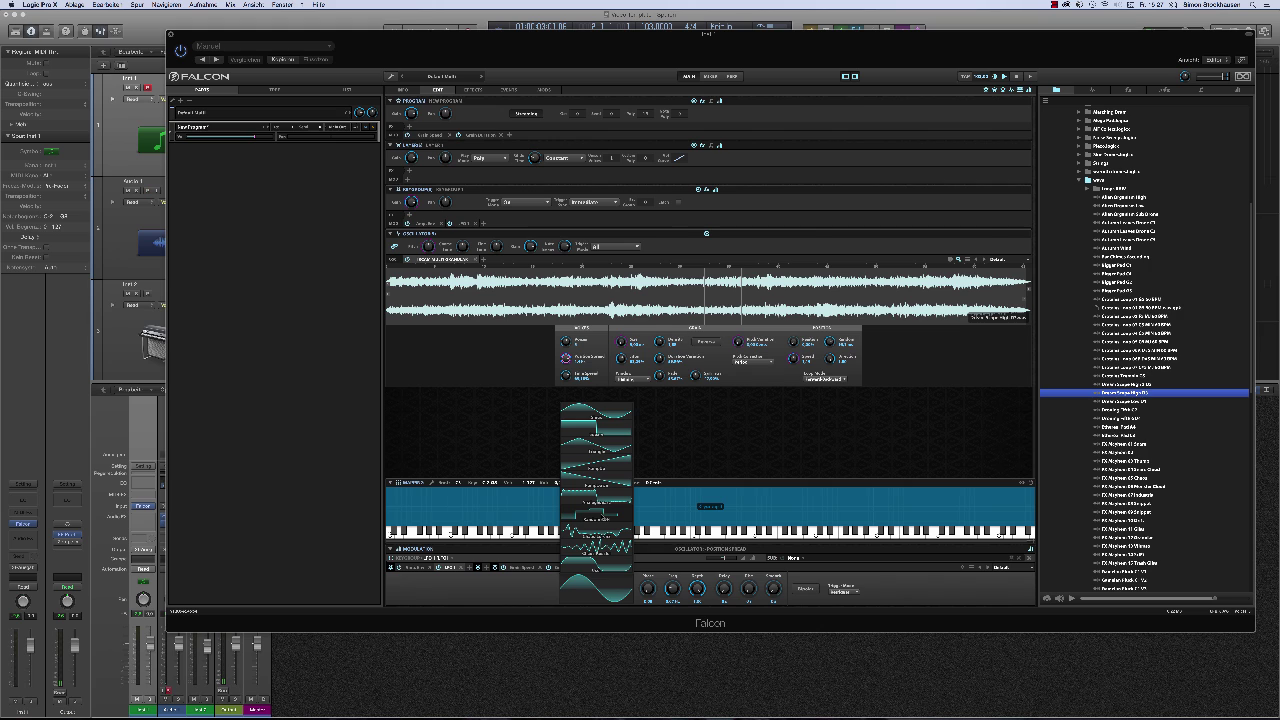
click(597, 430)
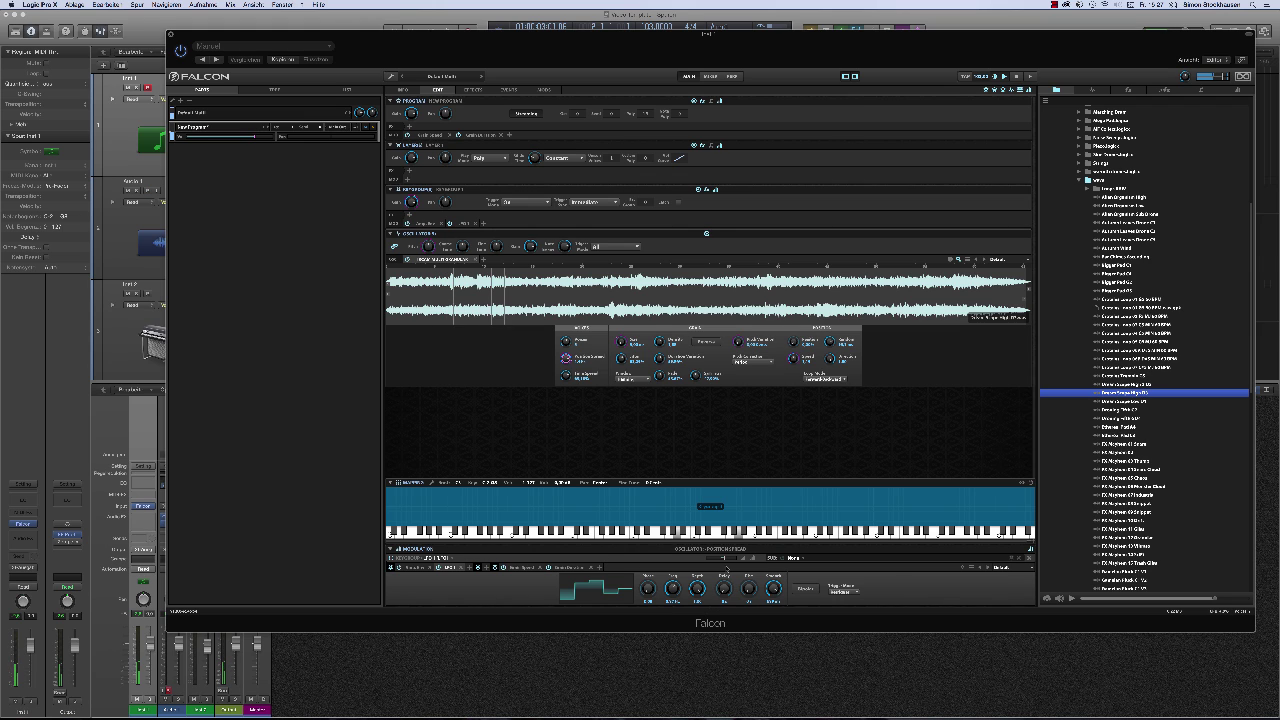
mouse_move(726, 561)
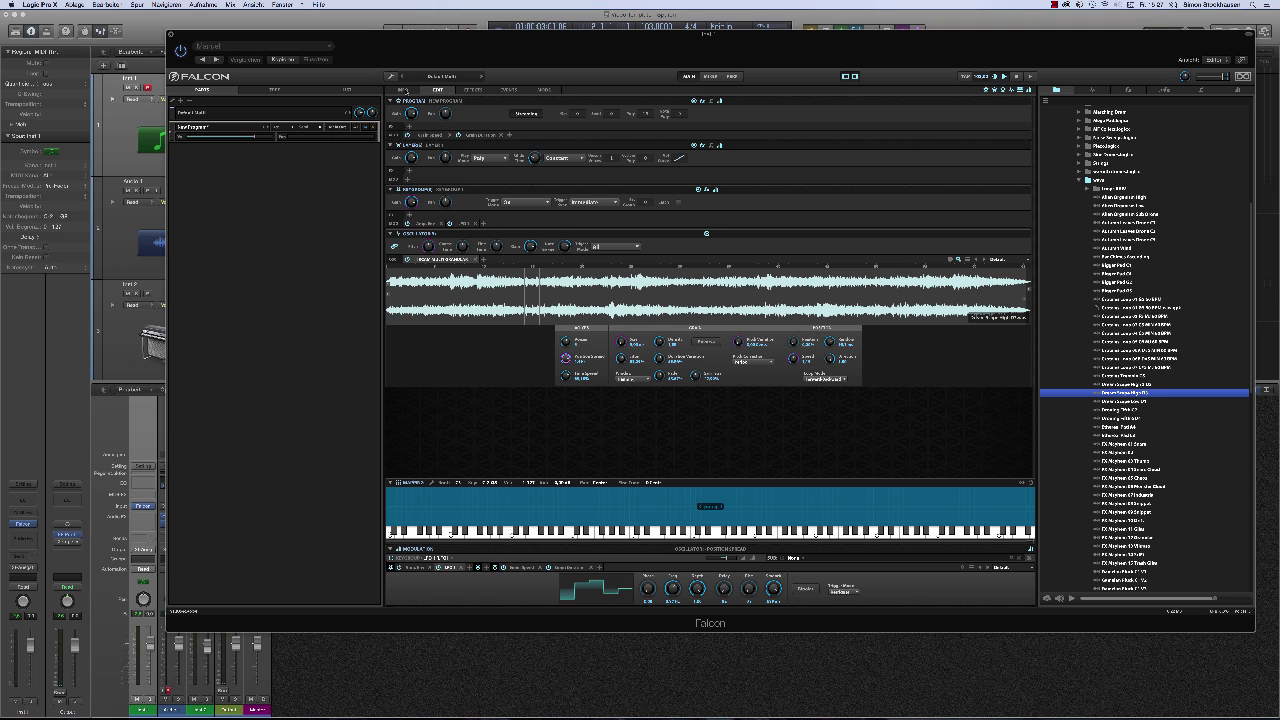
Raise the Grain Duration macro on the info page to audition the patch, and return to the editing page
click(403, 89)
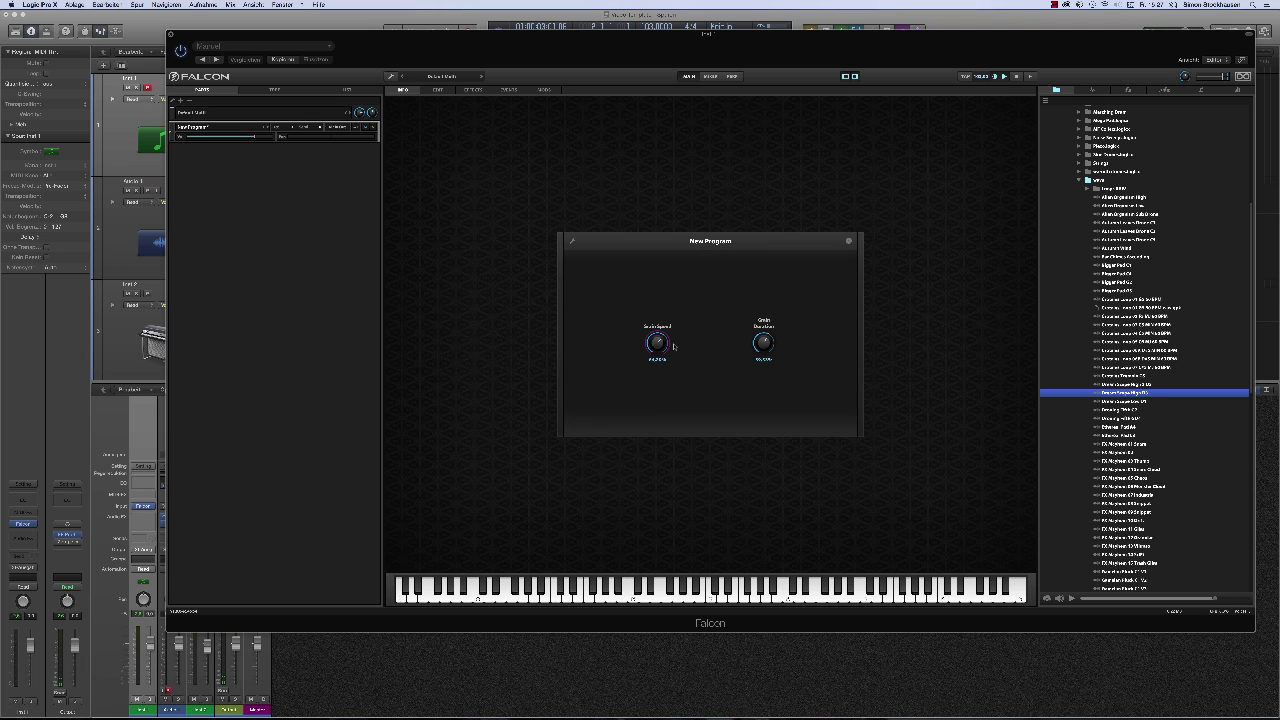
drag(768, 345, 769, 325)
click(438, 90)
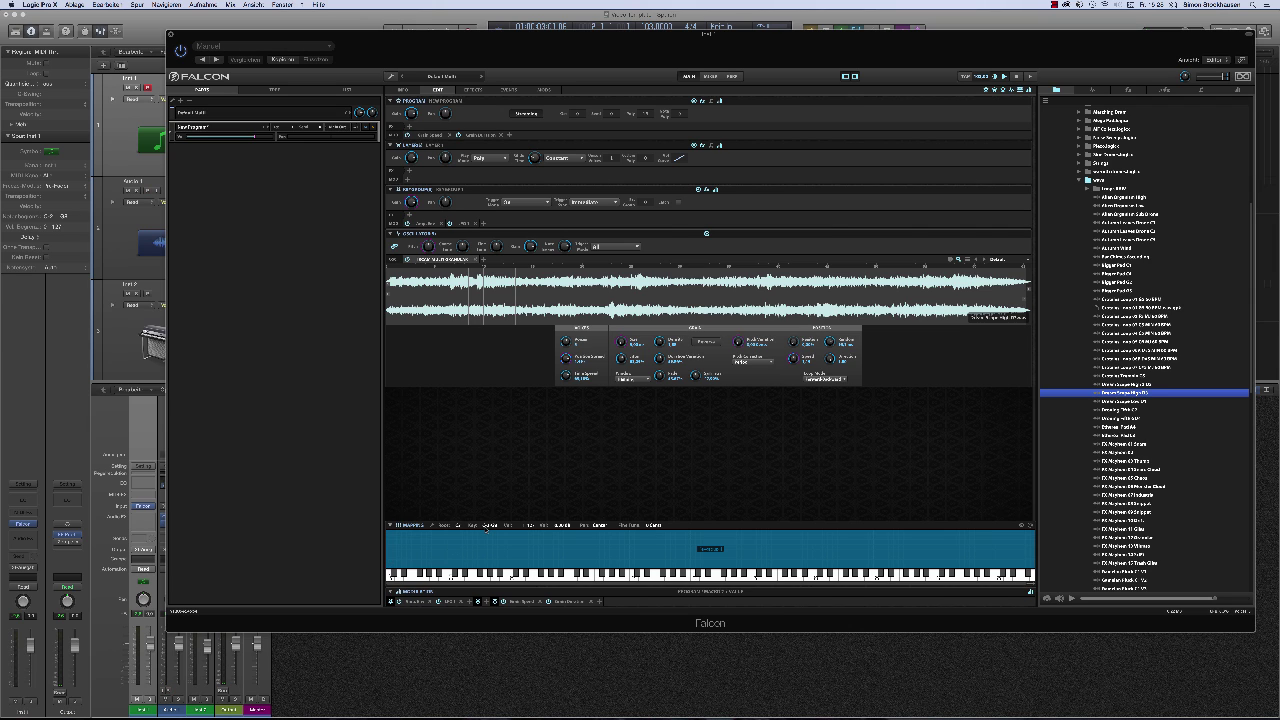
Limit the keygroup's key range to C2 through C4
double_click(487, 526)
text(C)
key(Return)
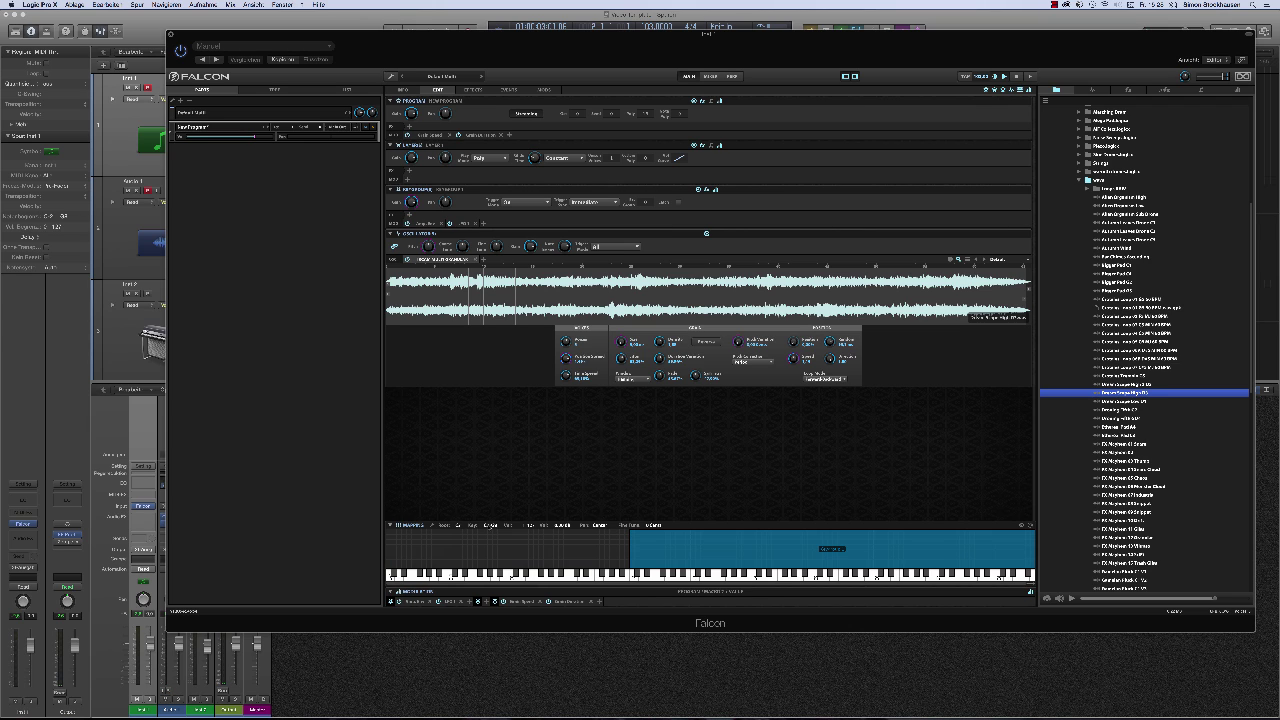
double_click(486, 525)
text(c4)
key(Return)
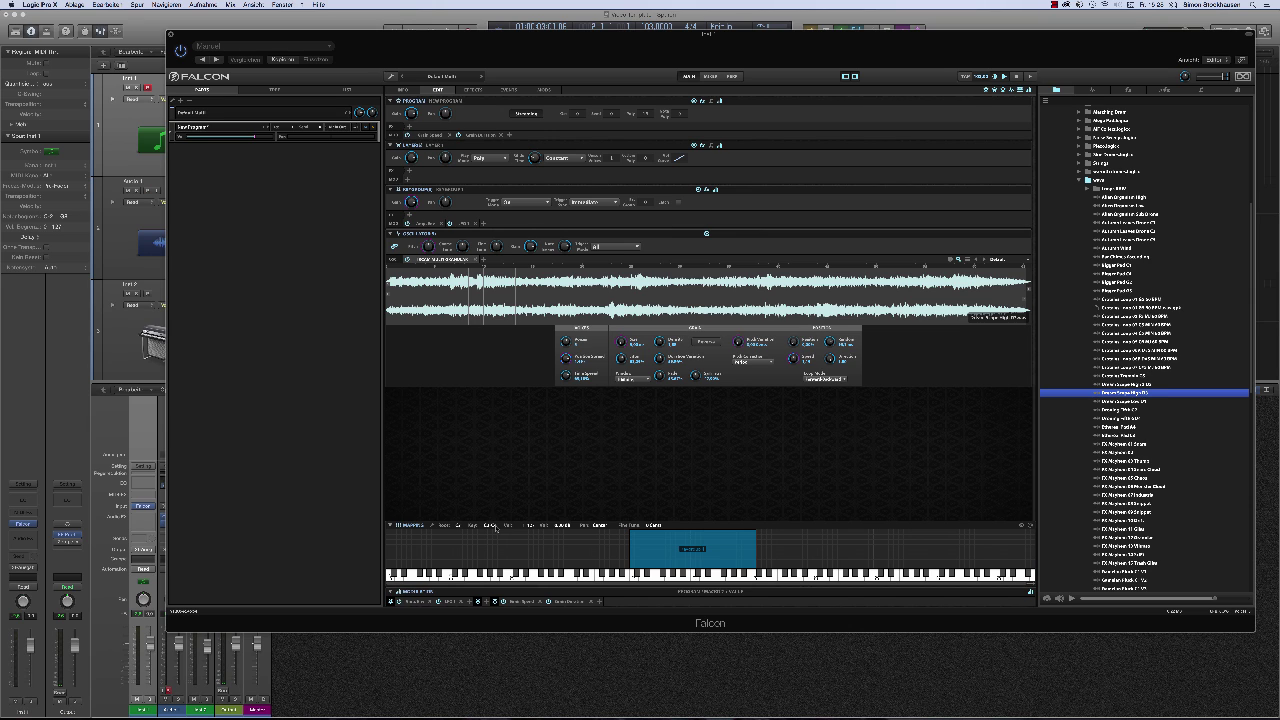
Duplicate the keygroup and expand the layer and both keygroups in the program's tree view
click(656, 548)
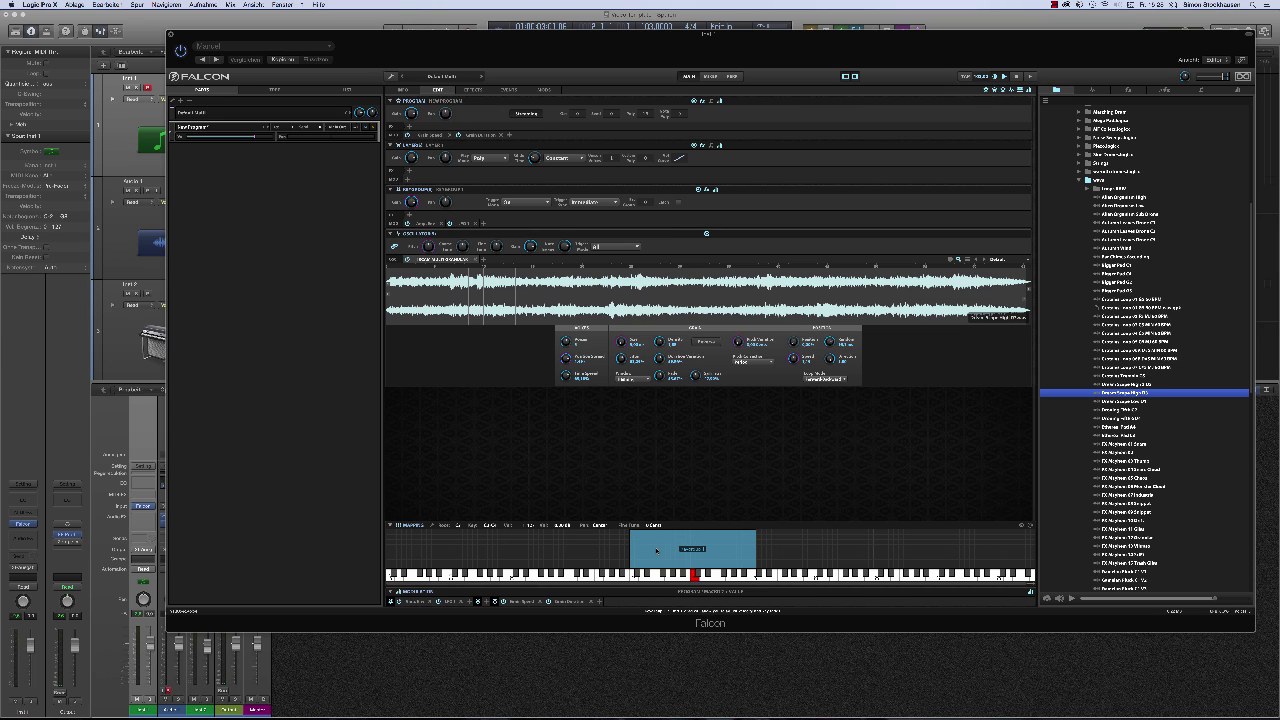
click(656, 548)
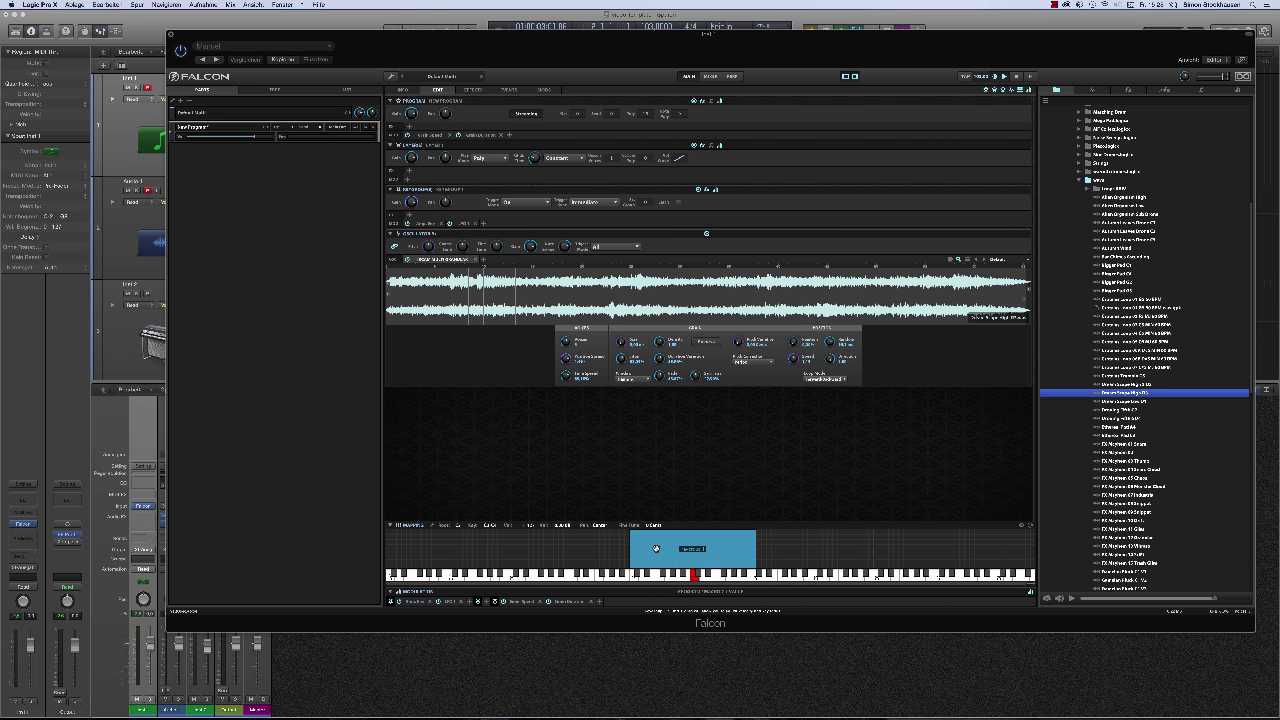
click(272, 89)
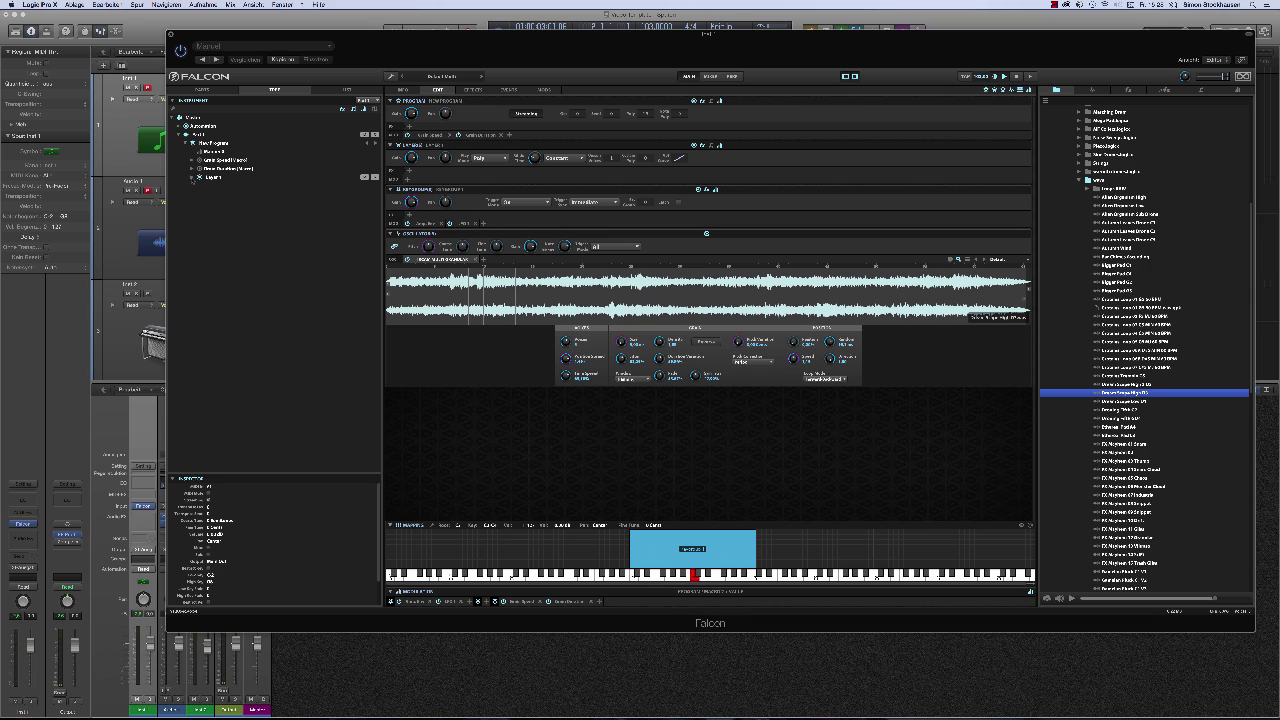
click(193, 177)
click(200, 186)
click(200, 219)
Rename the first of the two keygroups through its Name property in the tree inspector
click(224, 186)
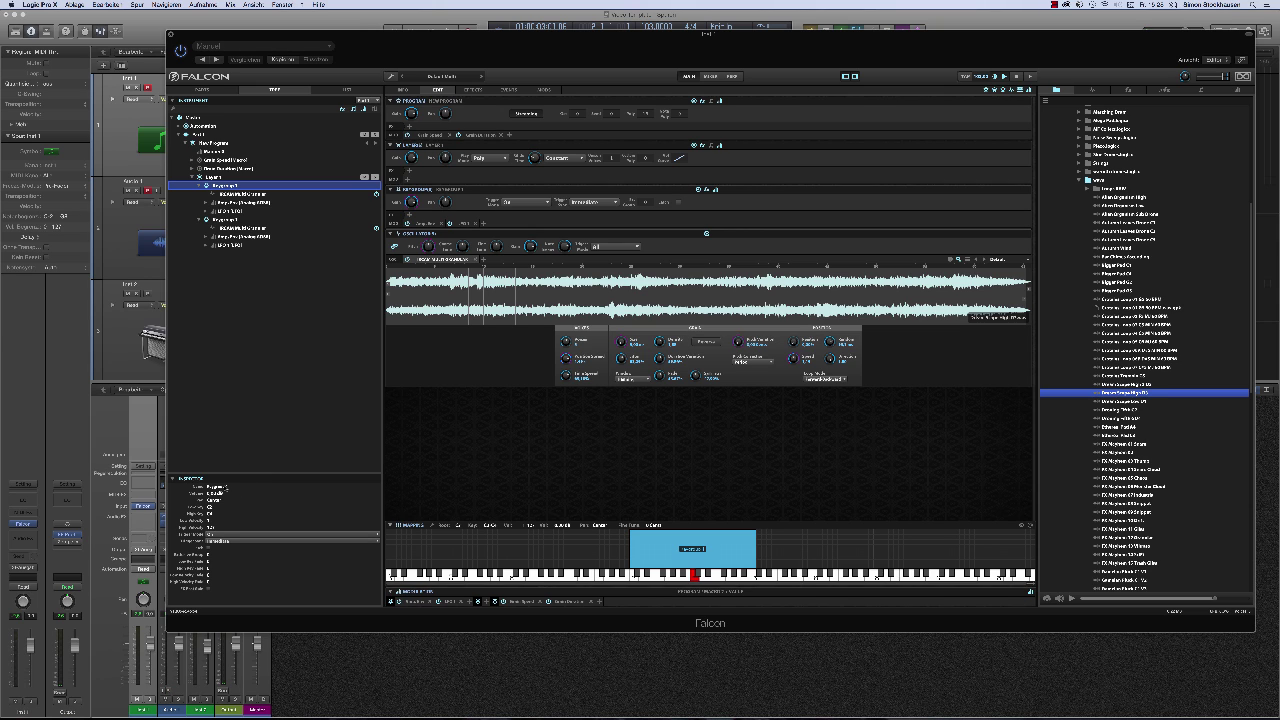
double_click(226, 487)
key(BackSpace)
text(Bass 01)
key(Return)
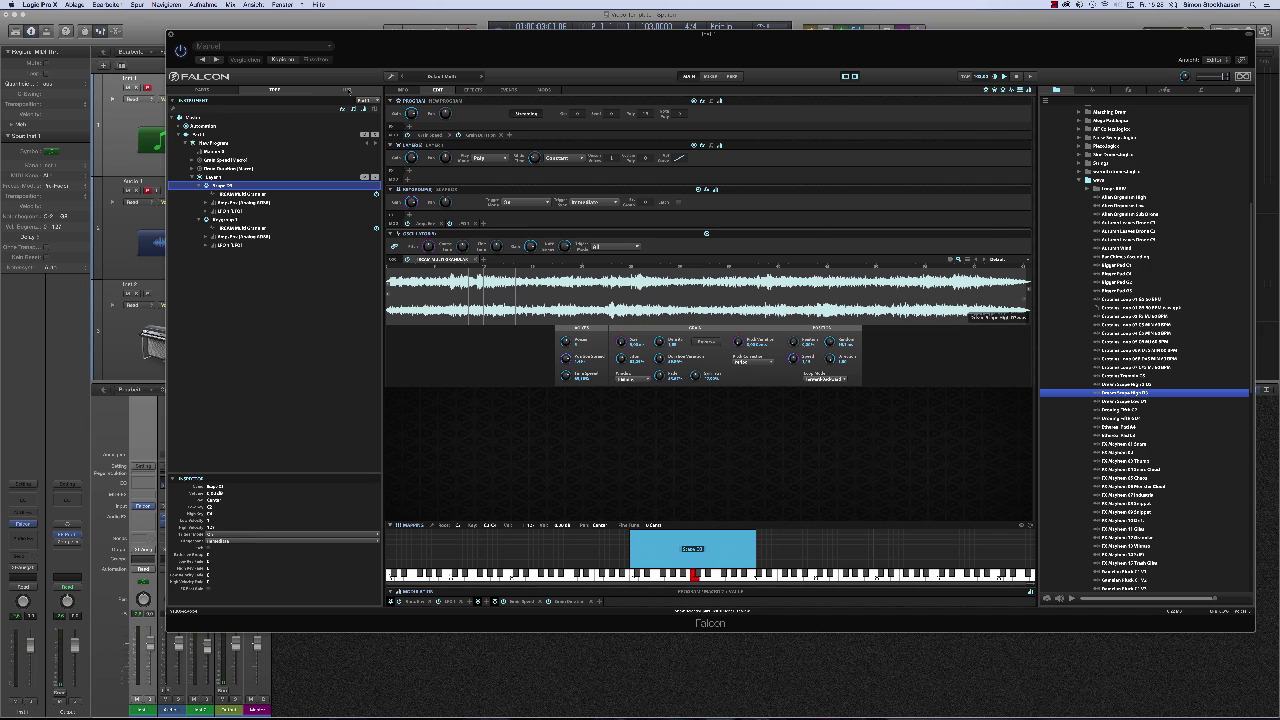
Change the second keygroup's key range in the list so it covers the lower keys and ends just below C2
click(347, 90)
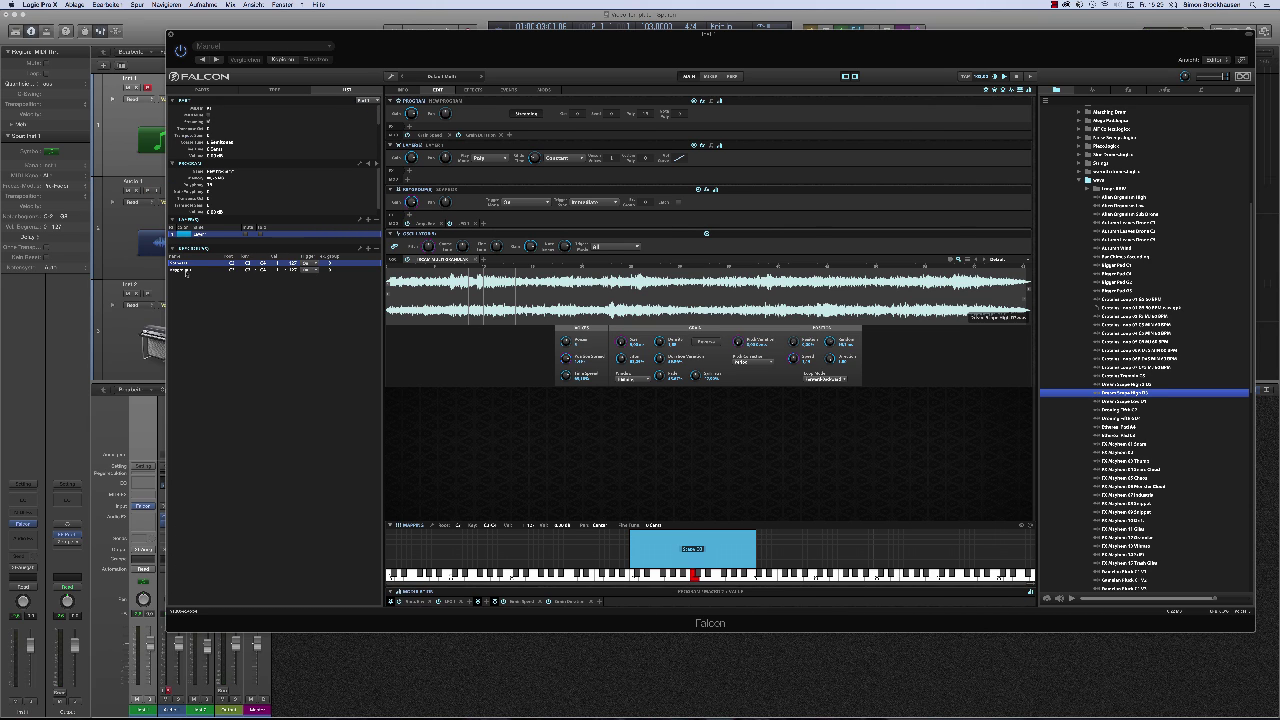
click(184, 271)
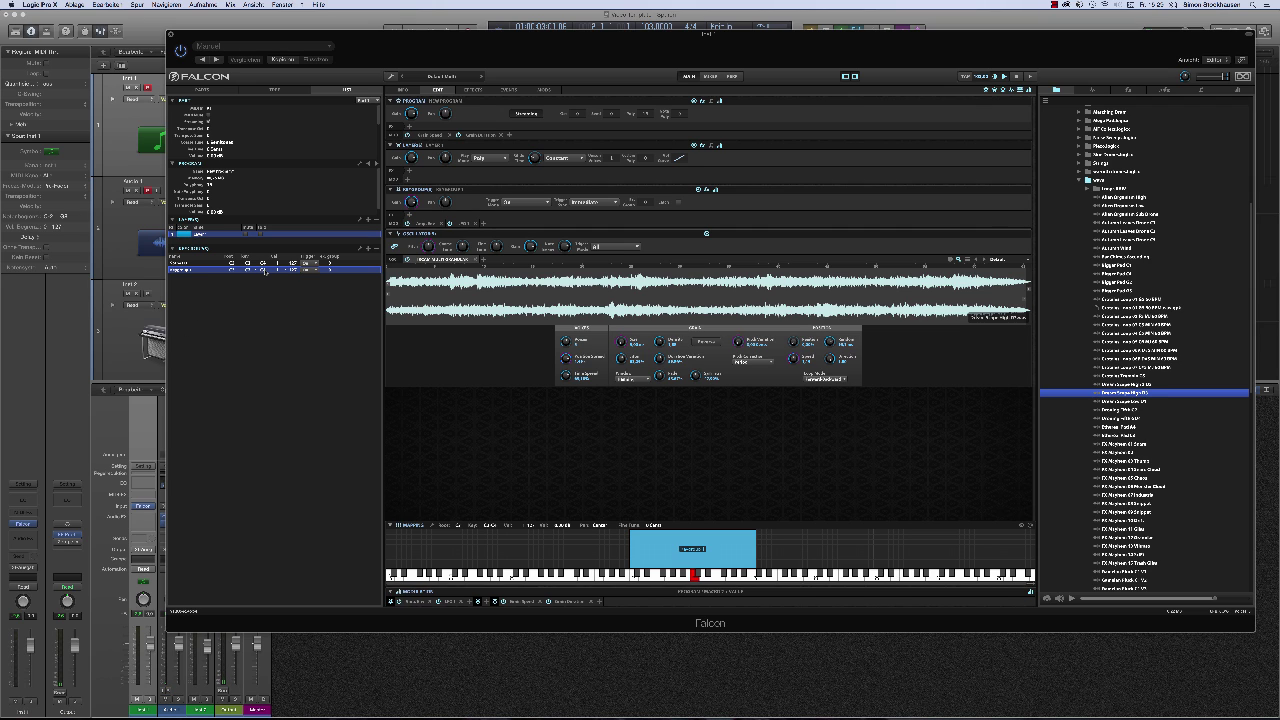
drag(247, 271, 248, 287)
double_click(248, 271)
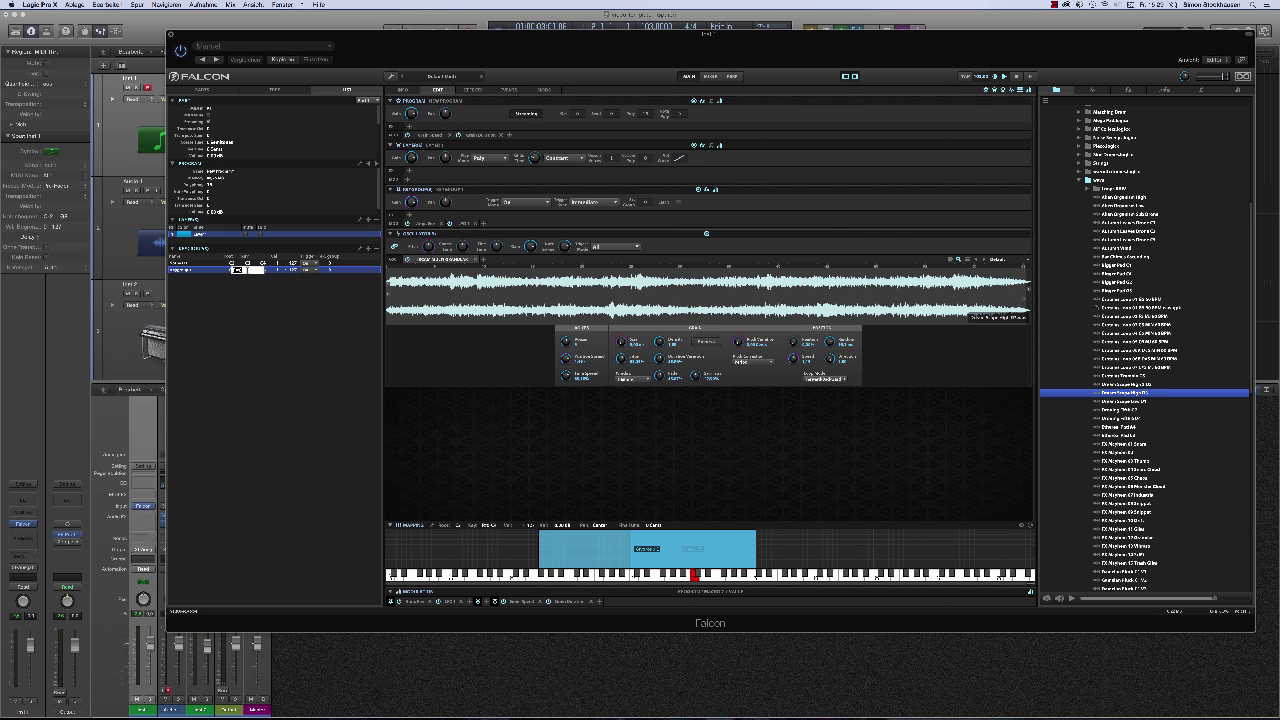
key(BackSpace)
key(Return)
double_click(261, 271)
key(BackSpace)
key(Return)
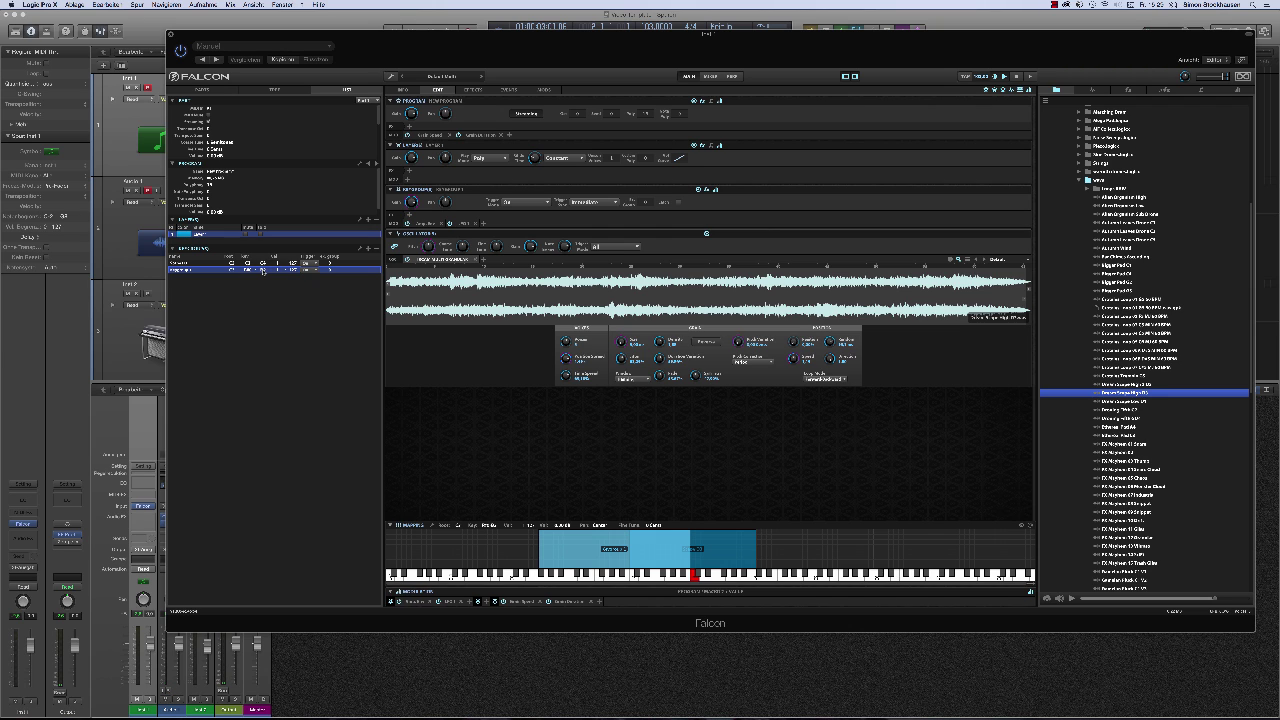
double_click(262, 270)
key(Return)
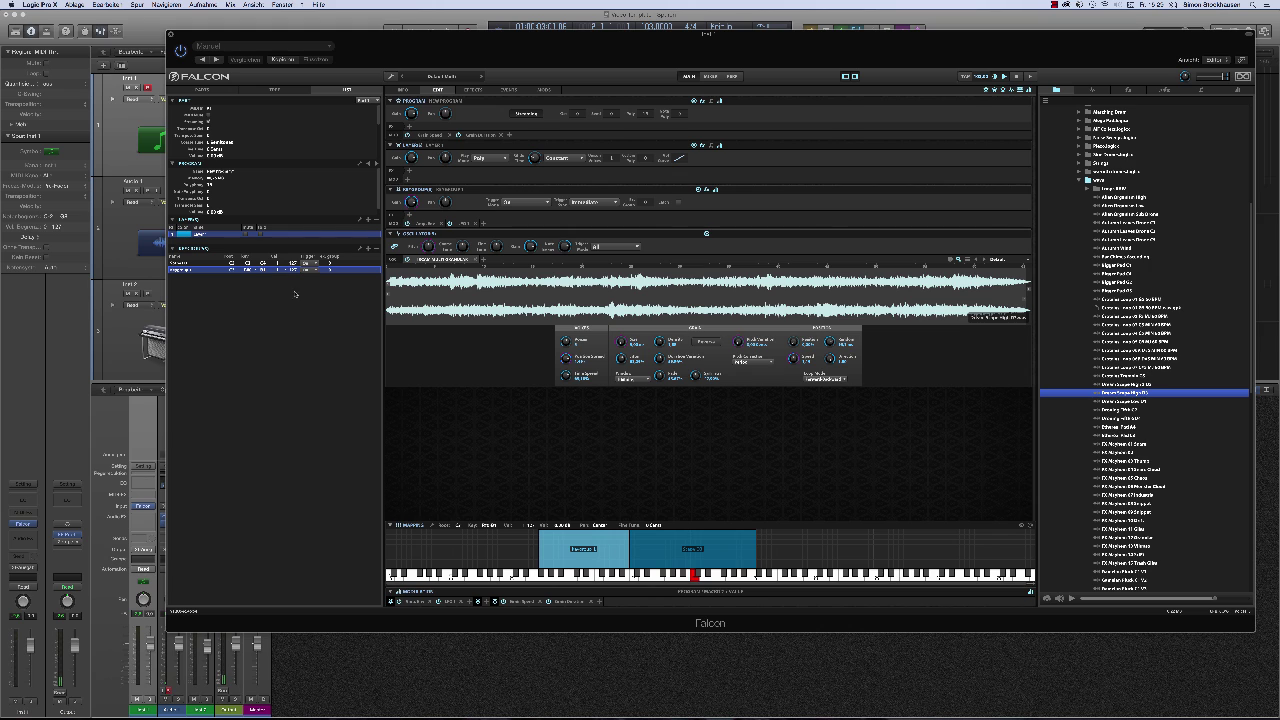
Load the Dream Scape Low sample into the lower keygroup's granular oscillator and create a loop in it
click(598, 555)
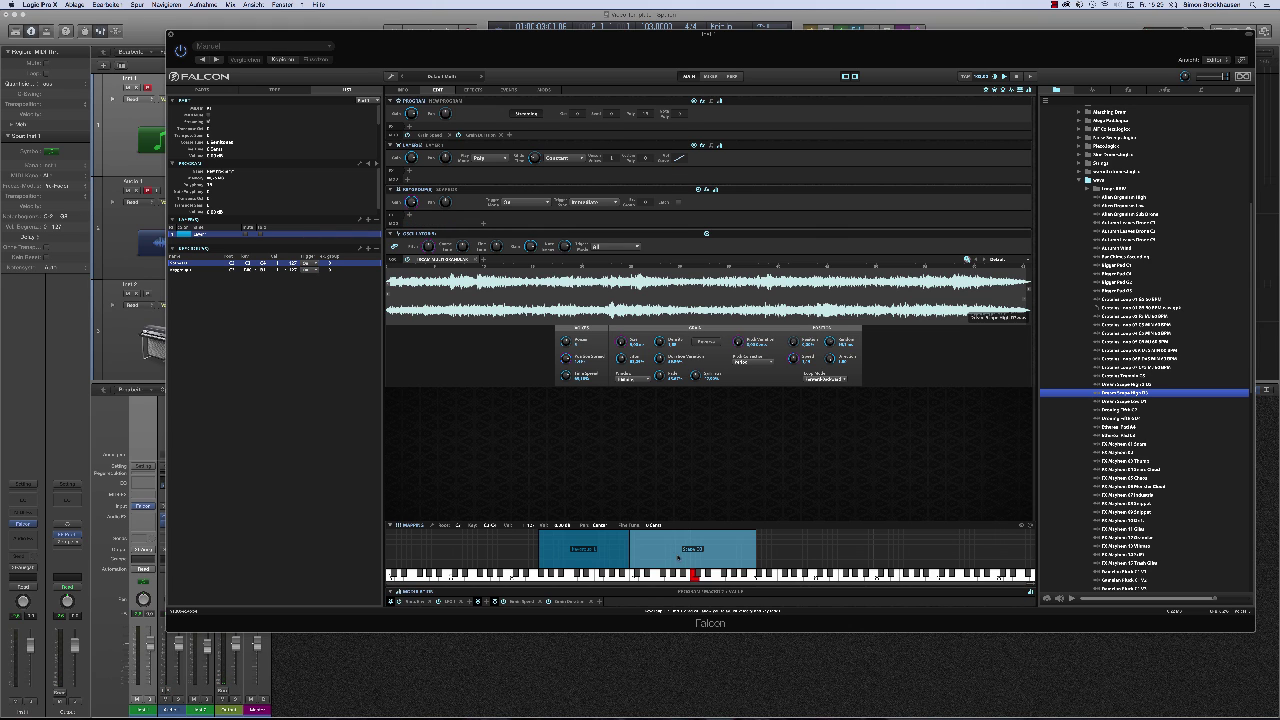
click(590, 555)
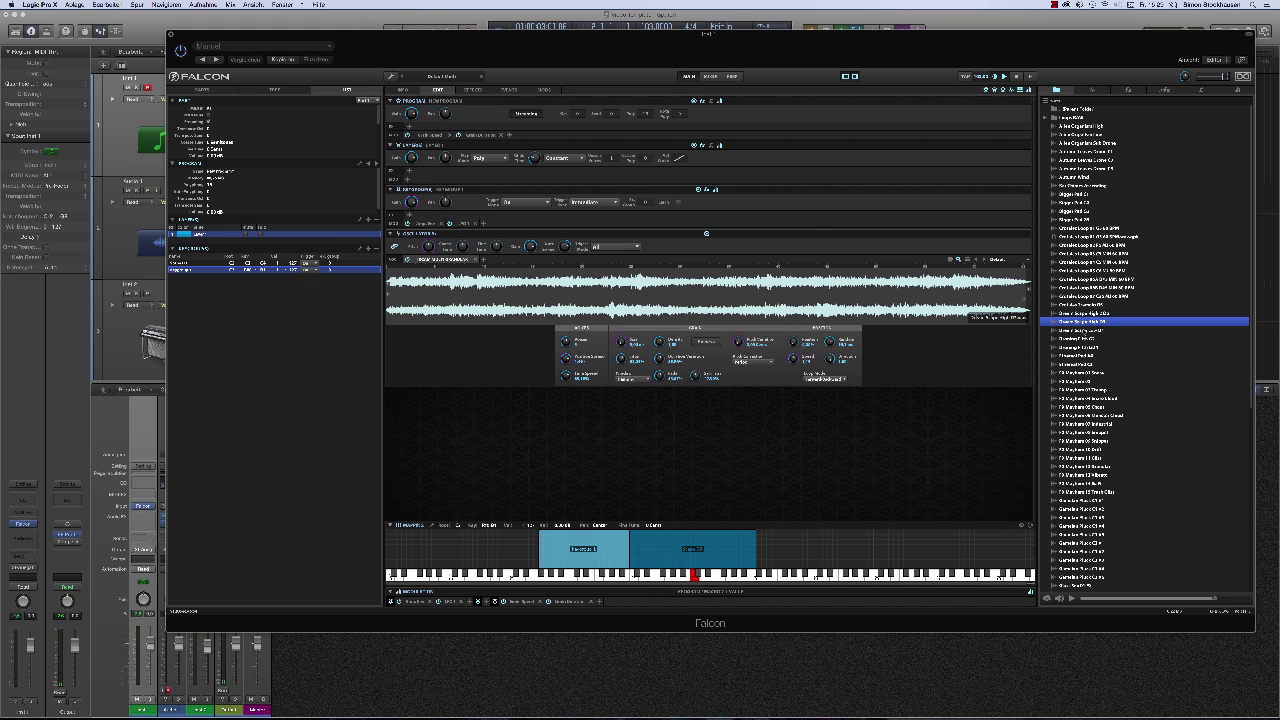
click(1080, 329)
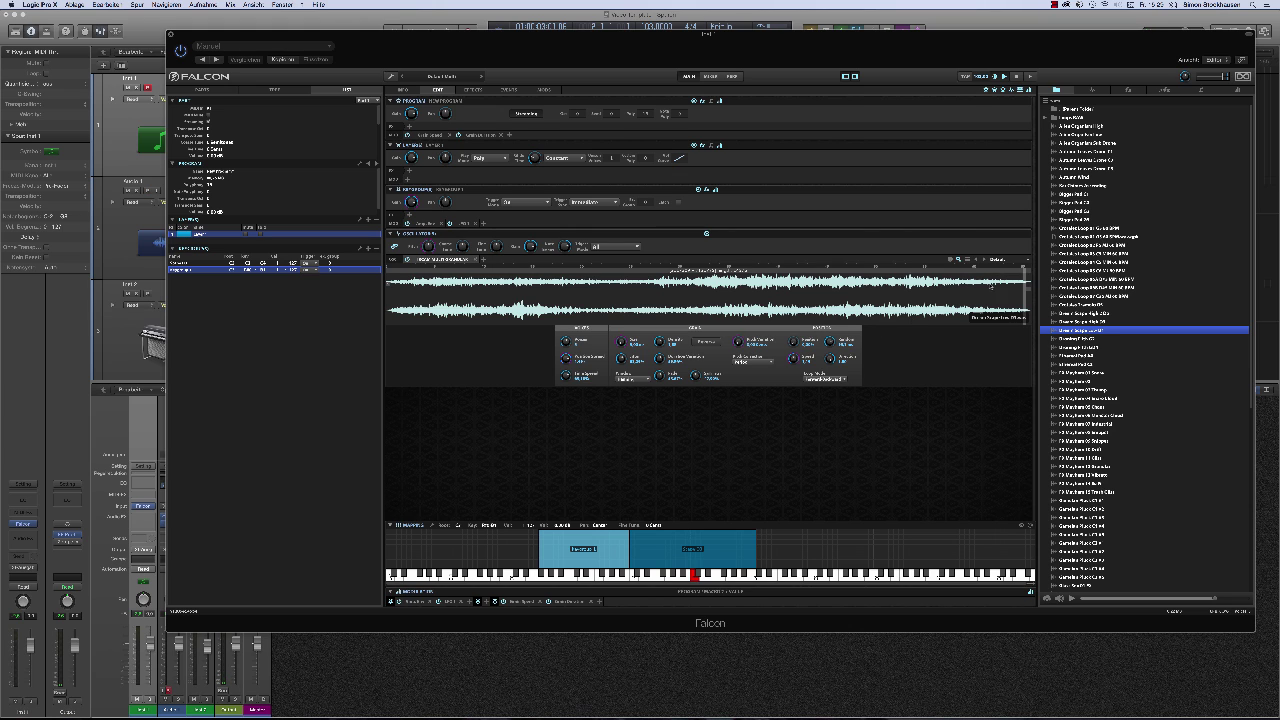
right_click(750, 307)
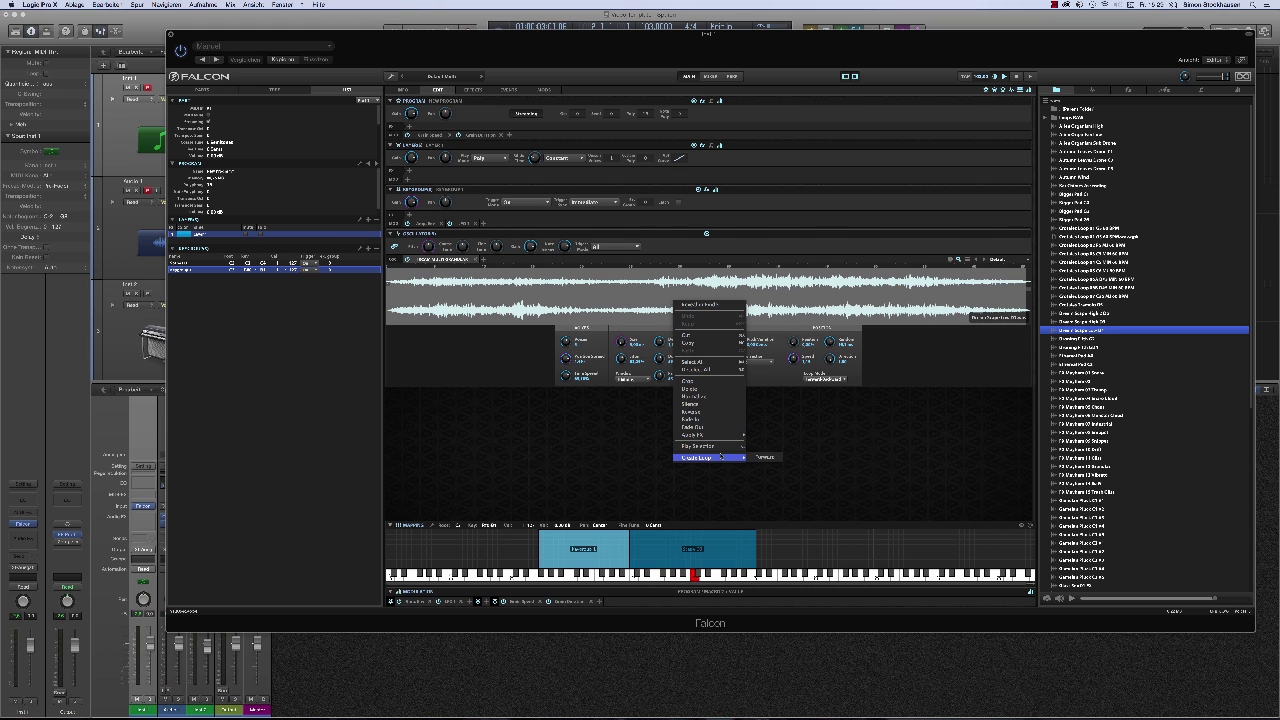
click(759, 458)
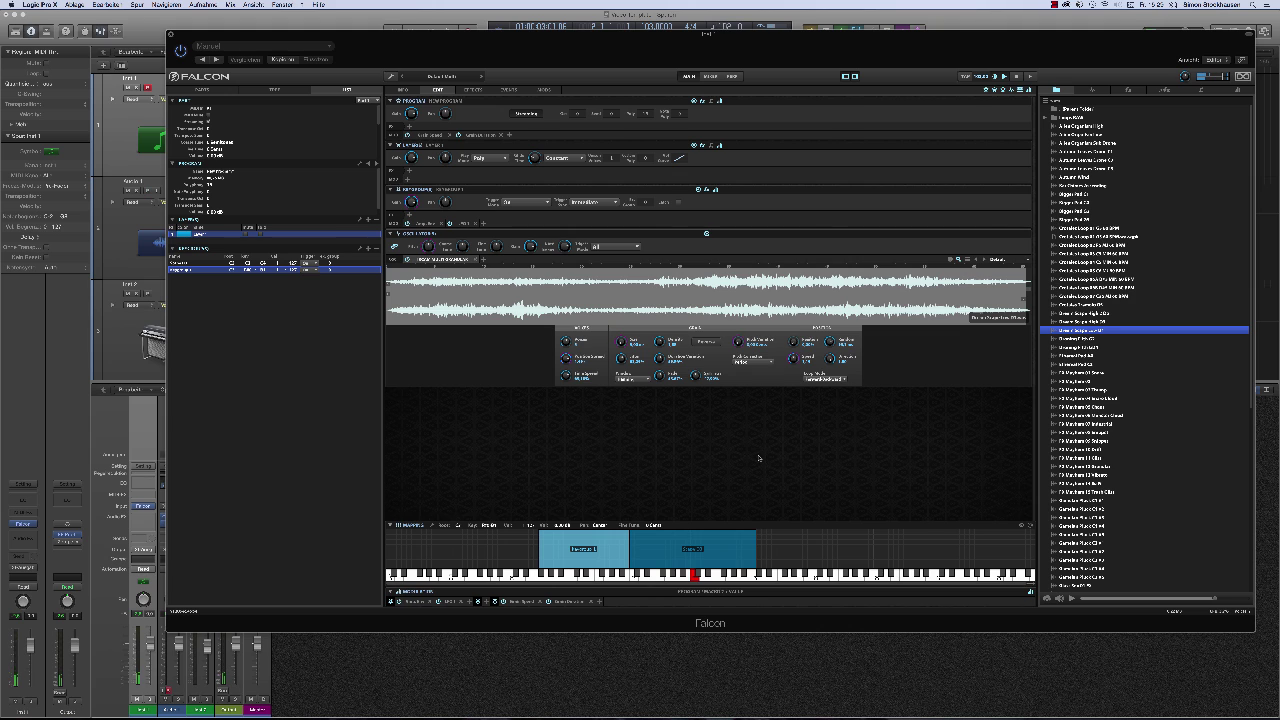
Set the lower keygroup's base note to D1
click(560, 552)
double_click(457, 525)
text(D1)
key(Return)
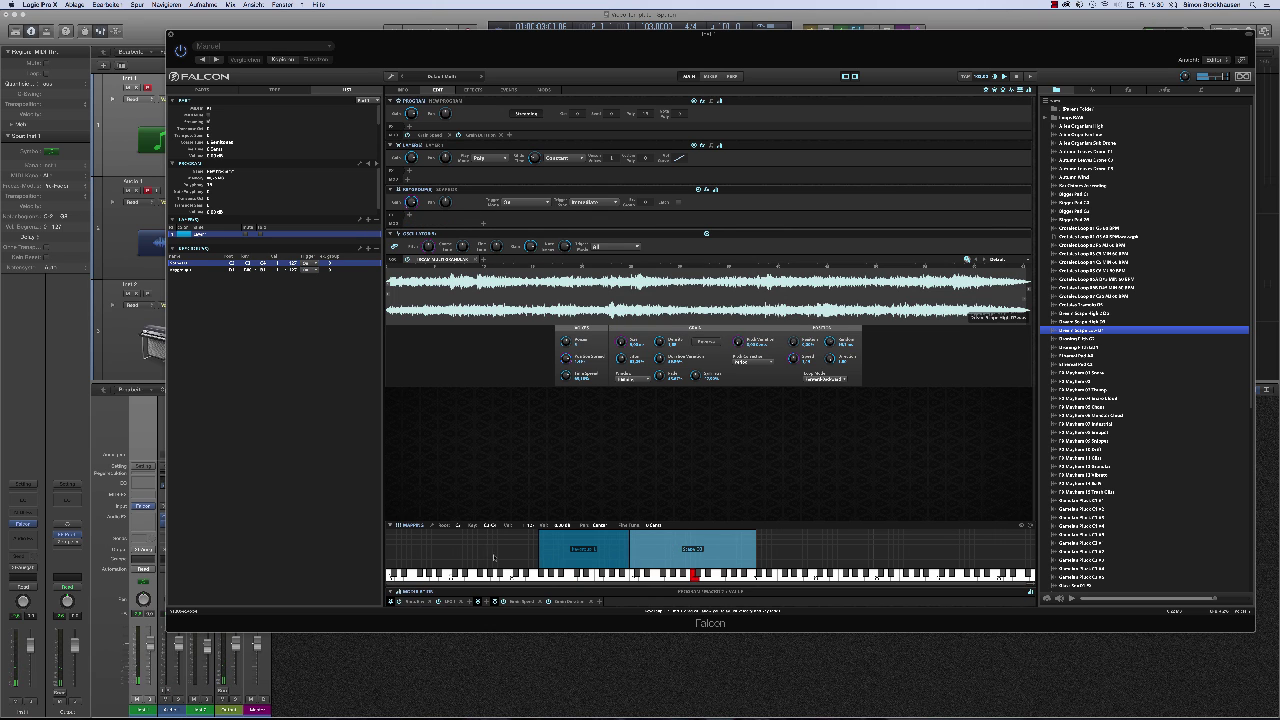
Set the base note to D3 for the upper keygroup and to D2 for the lower keygroup
double_click(448, 525)
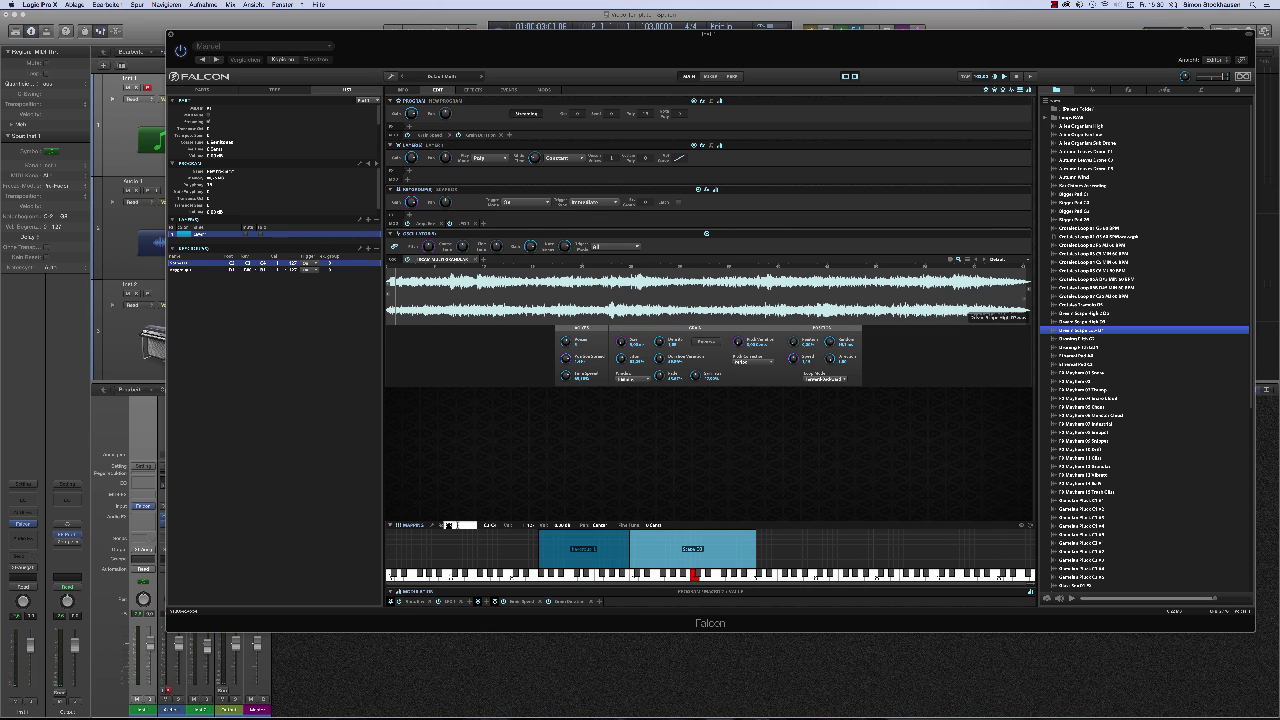
text(D3)
key(Return)
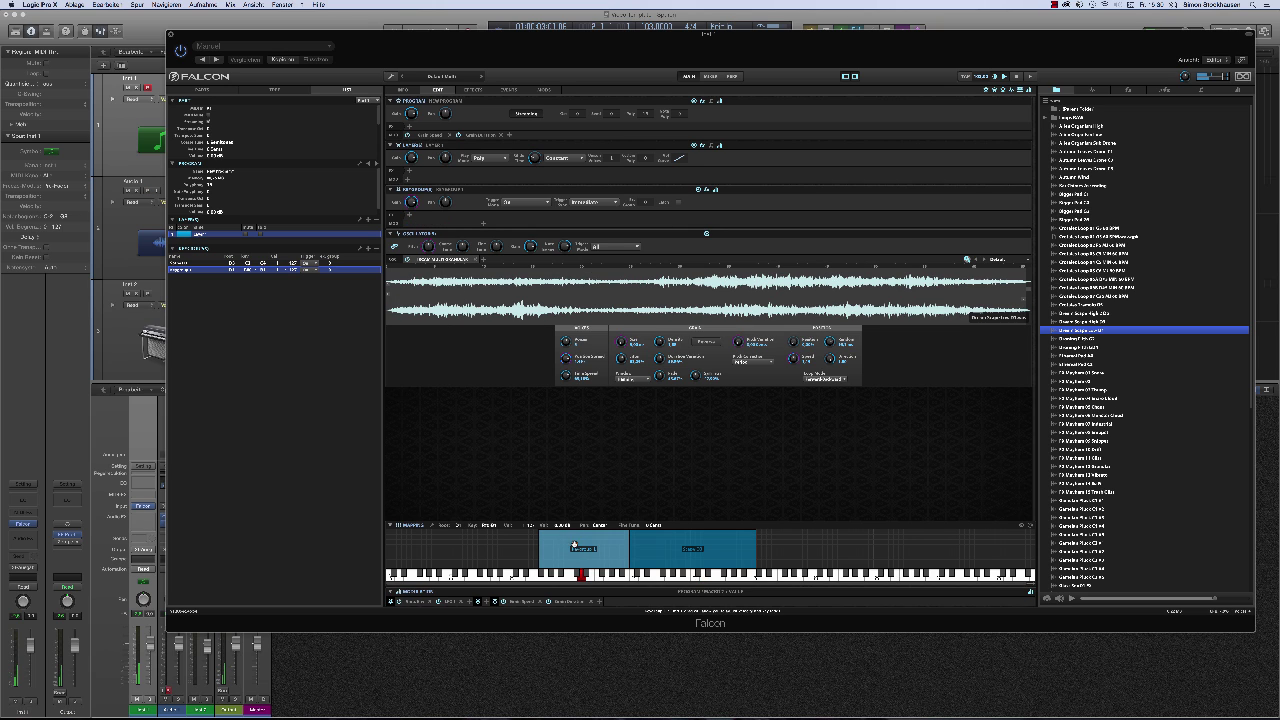
double_click(459, 526)
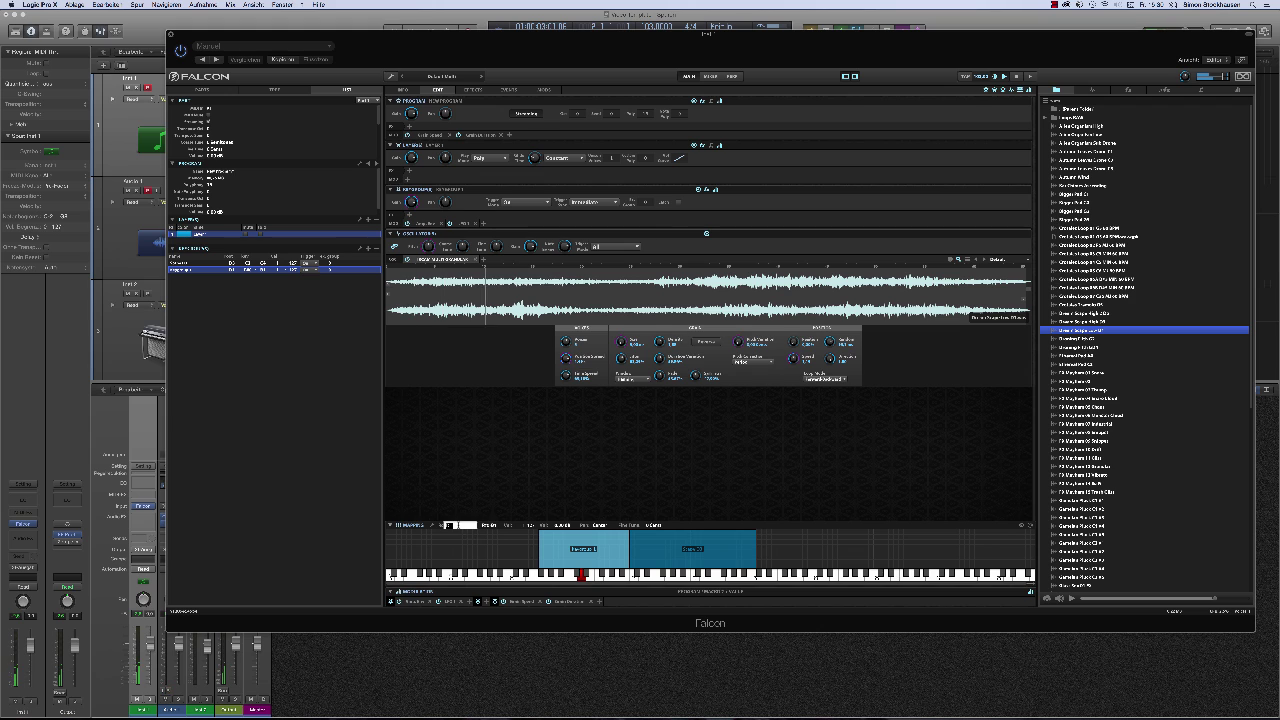
text(d2)
key(Return)
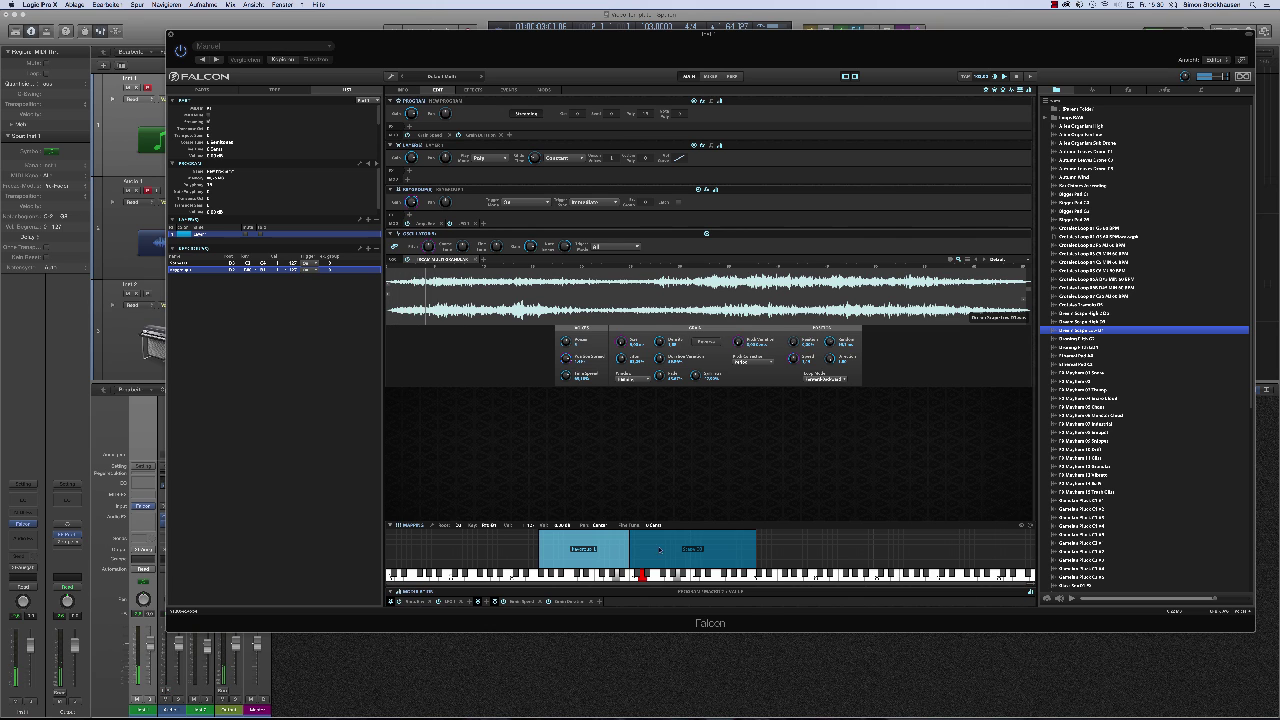
Name both the lower and the upper keygroup after their loaded samples
right_click(567, 549)
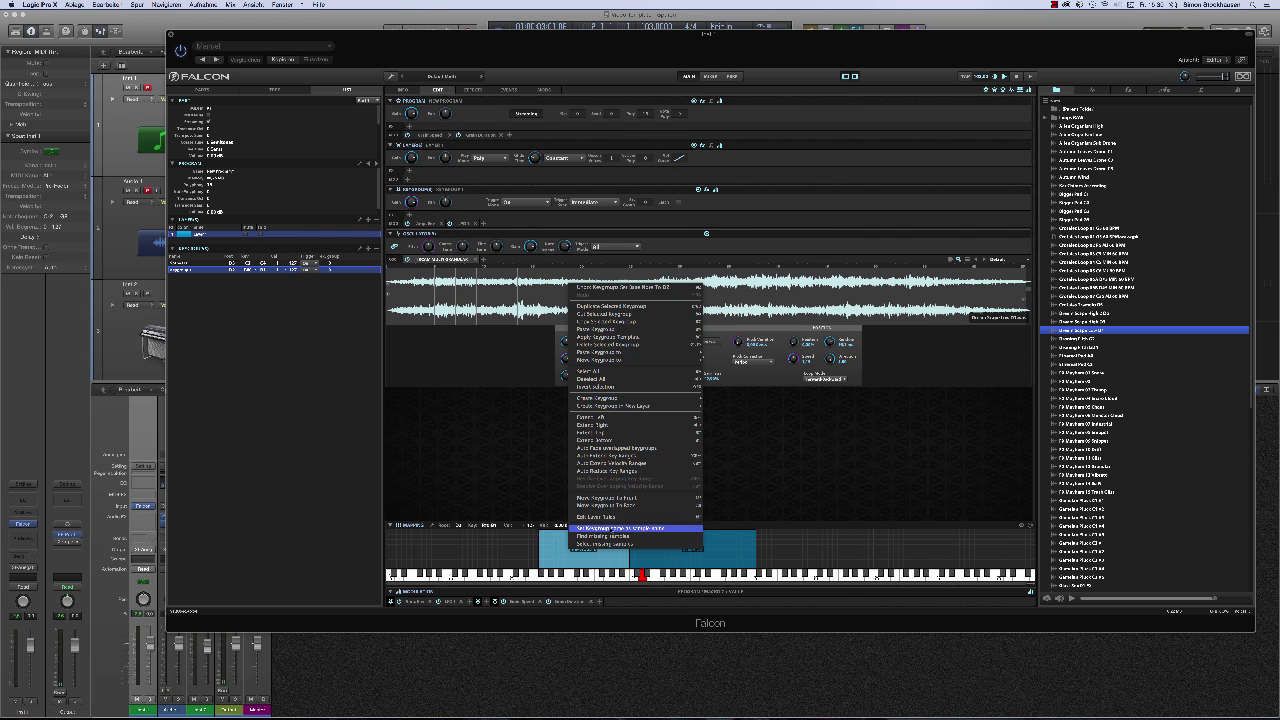
click(617, 527)
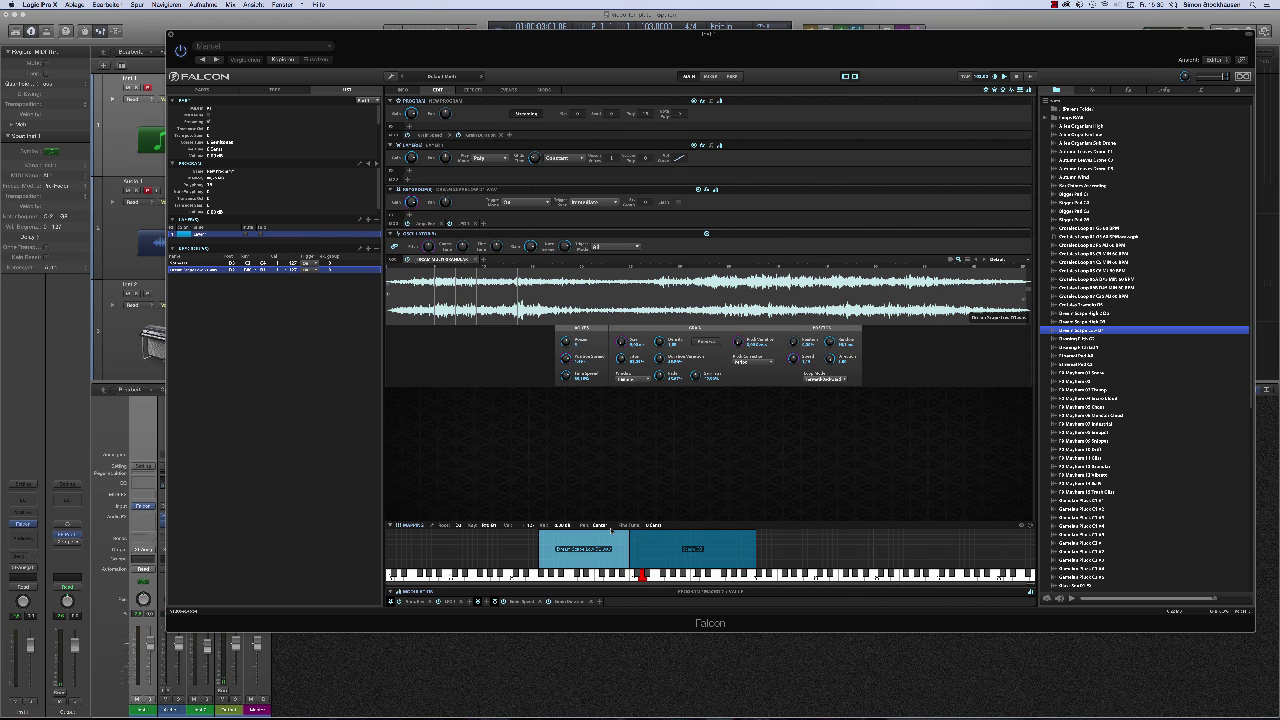
click(661, 546)
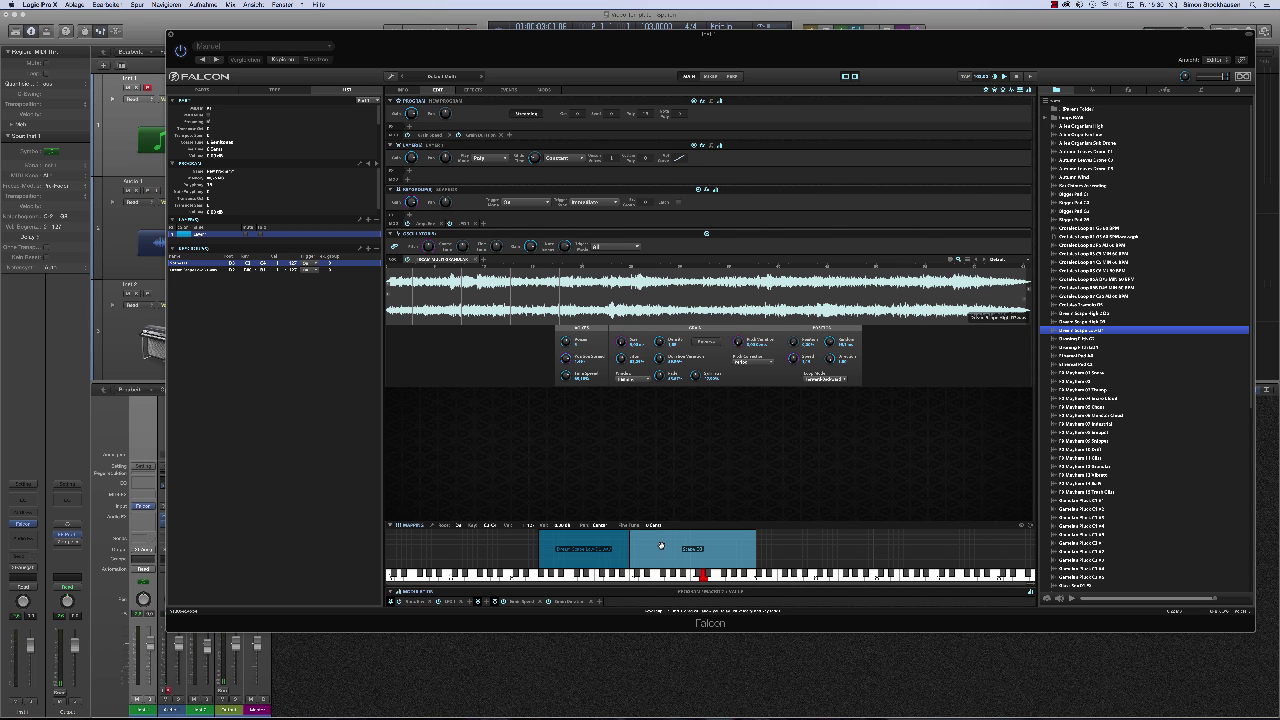
right_click(661, 546)
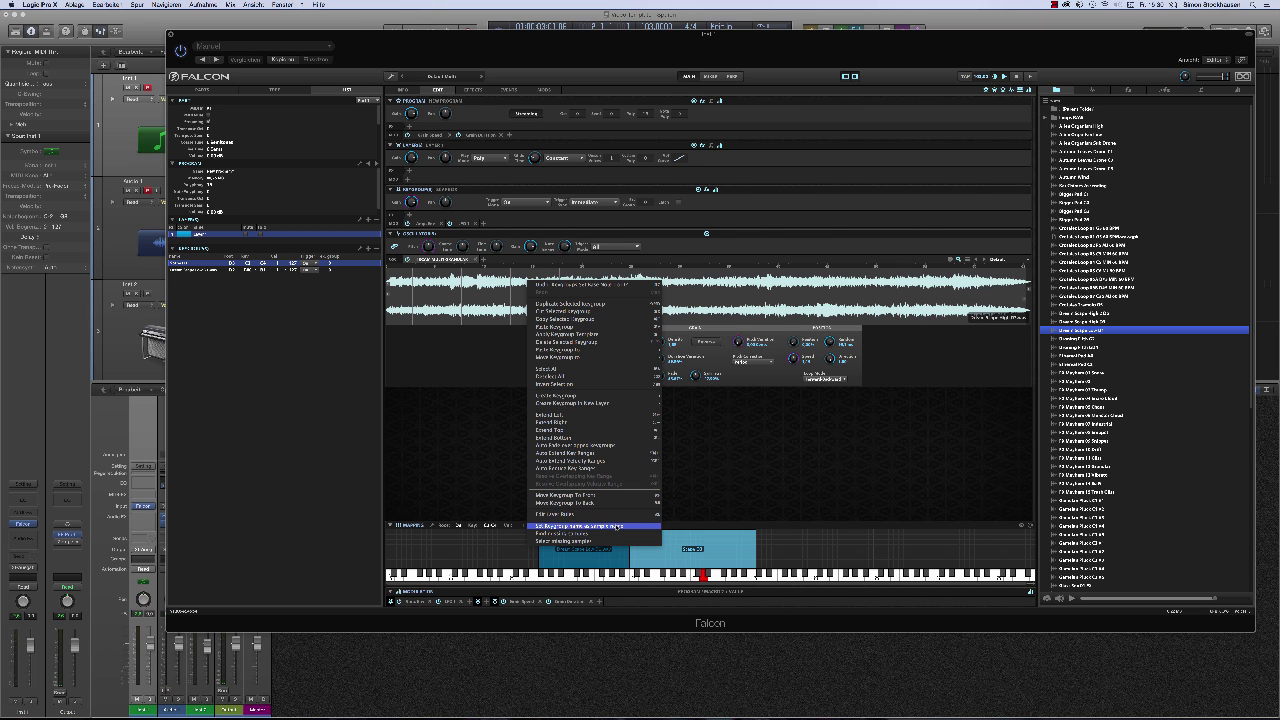
click(617, 527)
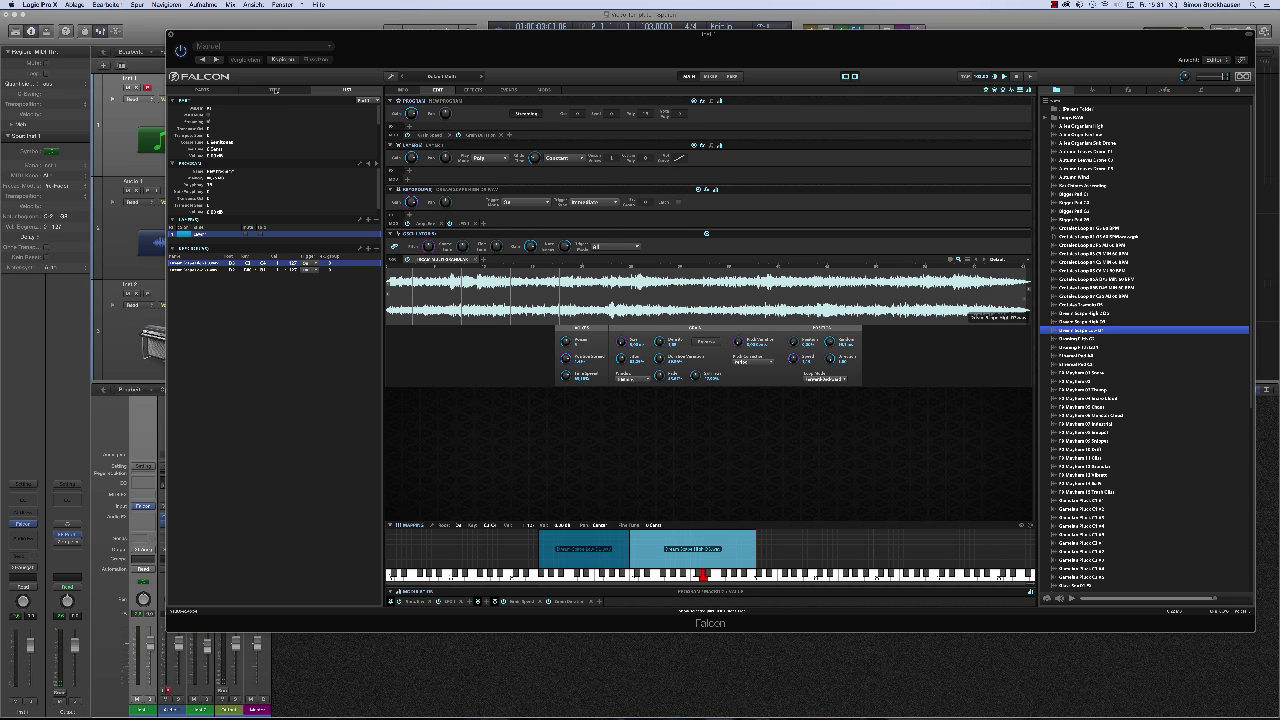
Return to the tree view and inspect the granular oscillators of both keygroups
click(264, 90)
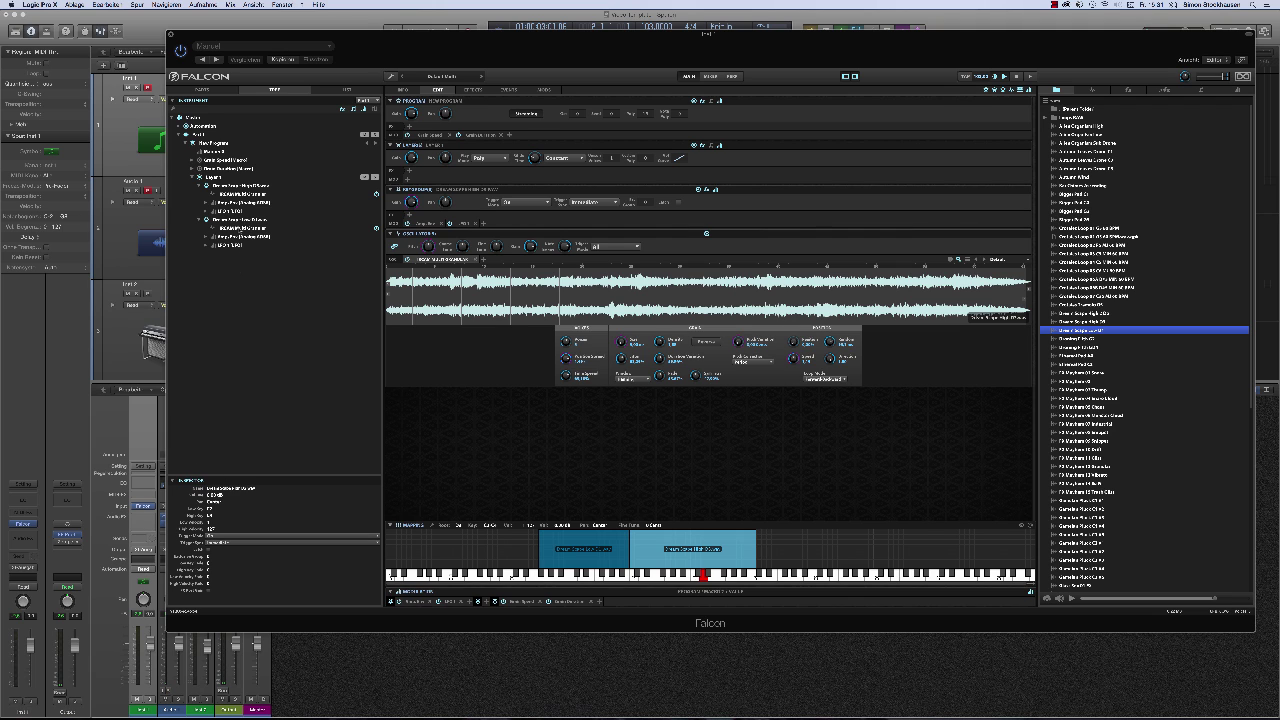
click(240, 228)
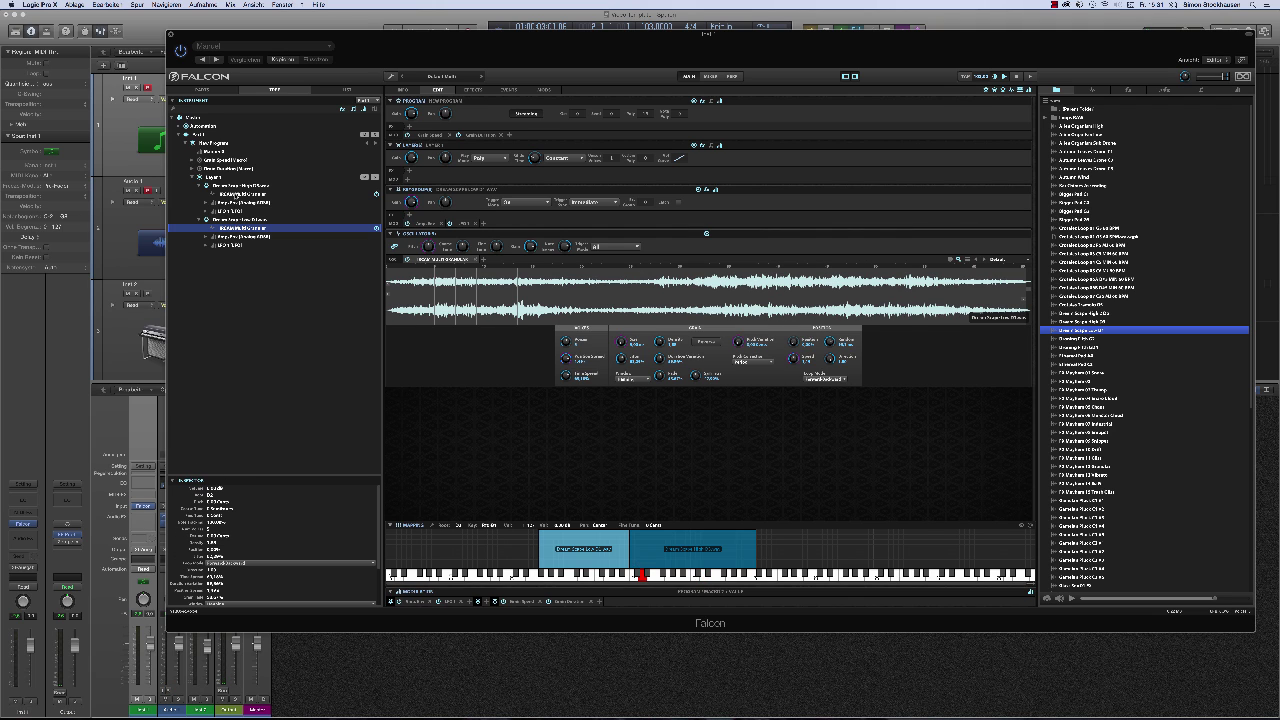
click(240, 194)
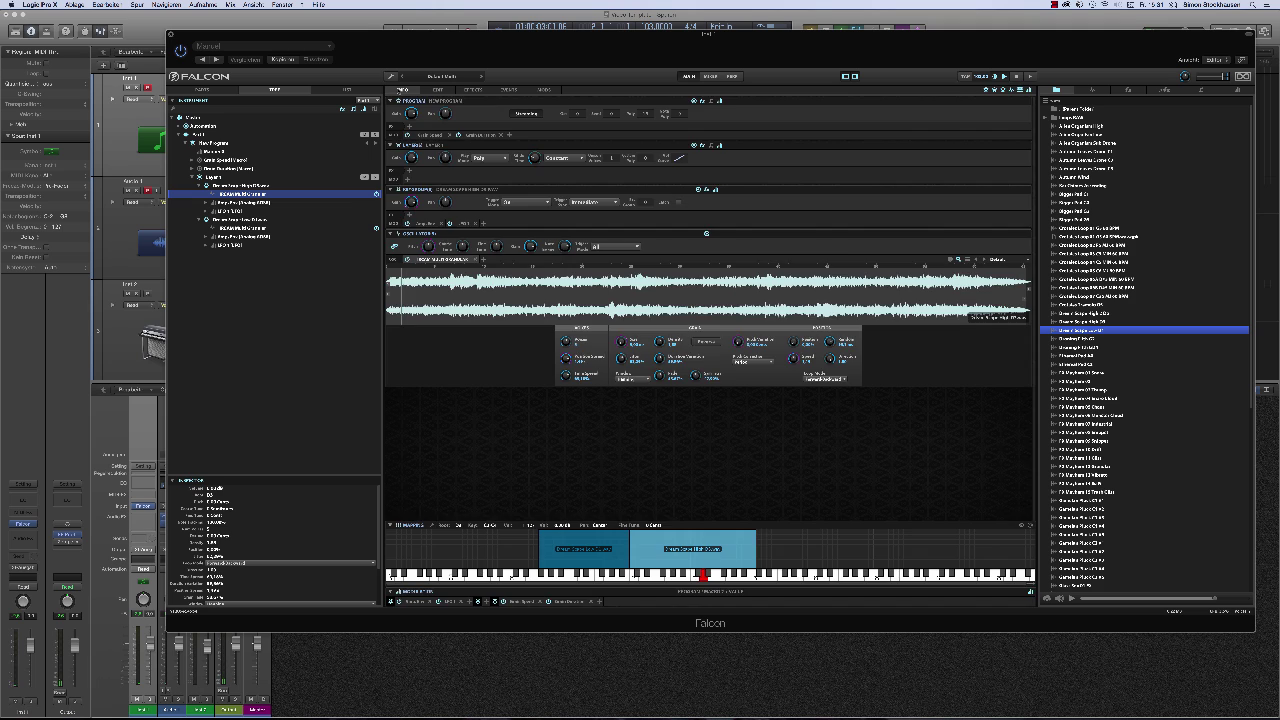
Audition the Grain Speed and Grain Duration macros on the info page, raise both to 100%, and return to the editing page
click(402, 89)
drag(649, 364, 655, 407)
drag(766, 343, 765, 378)
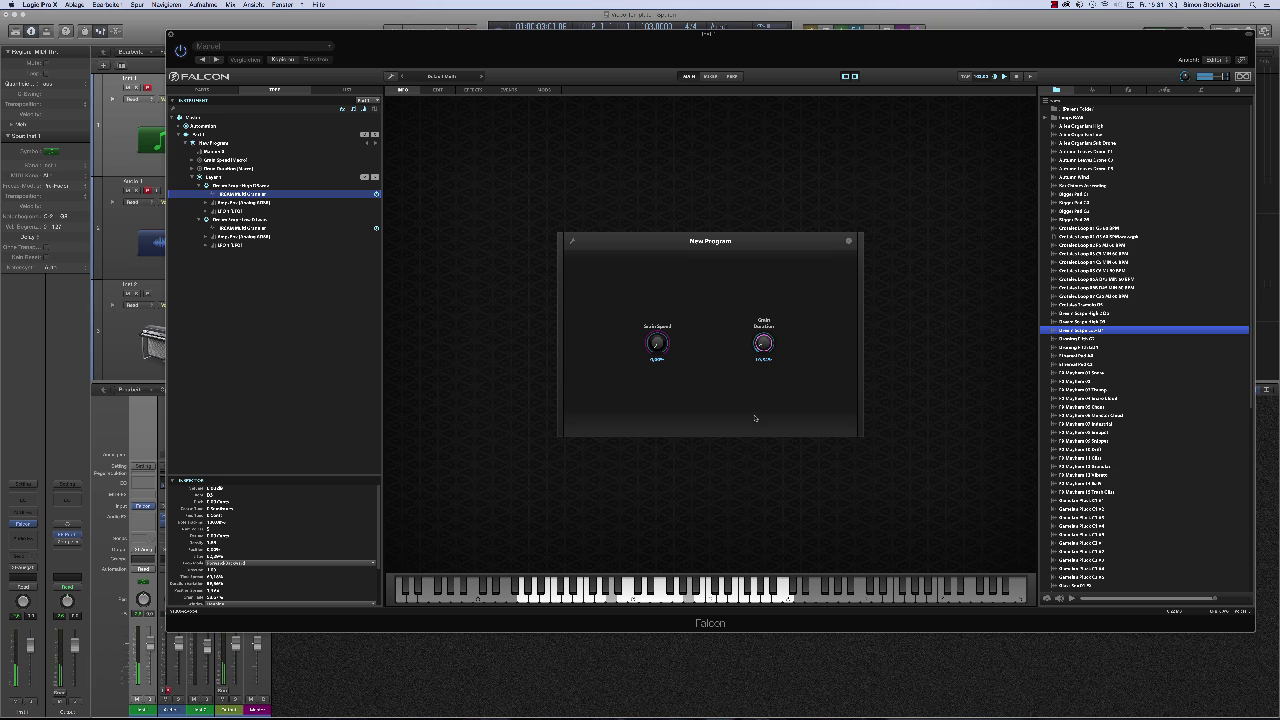
drag(767, 370, 765, 308)
drag(657, 343, 530, 147)
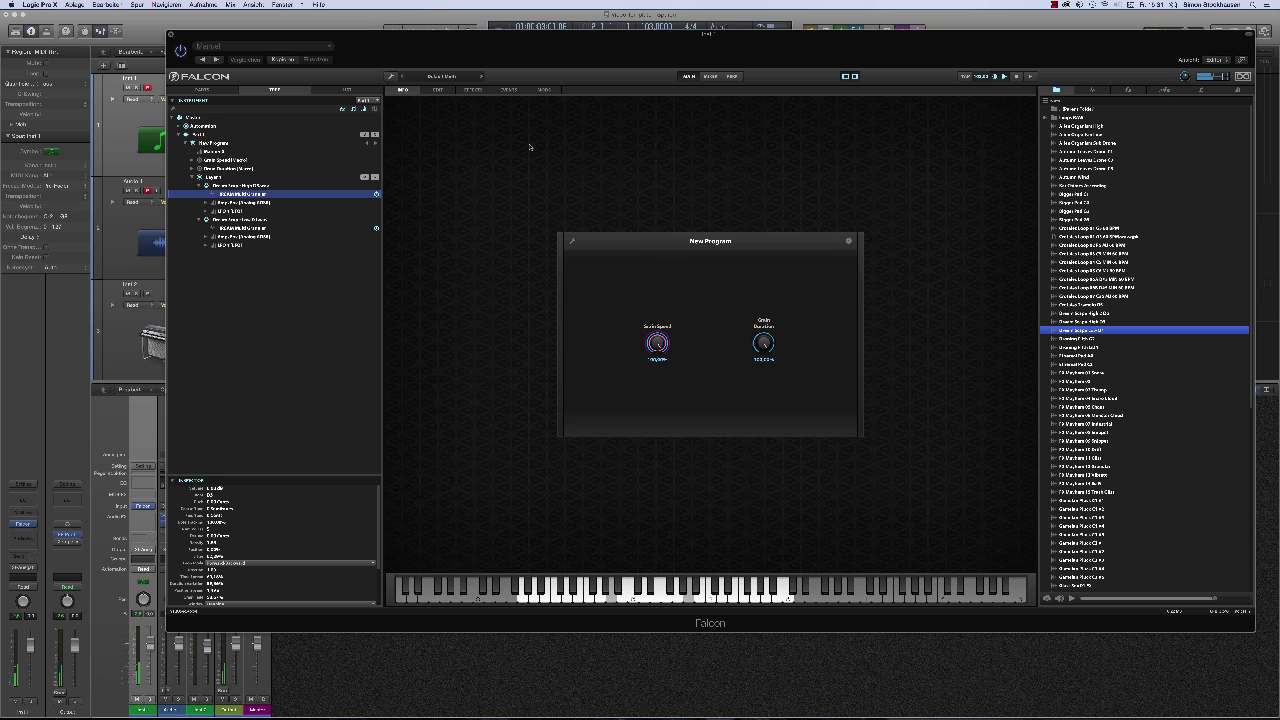
click(438, 90)
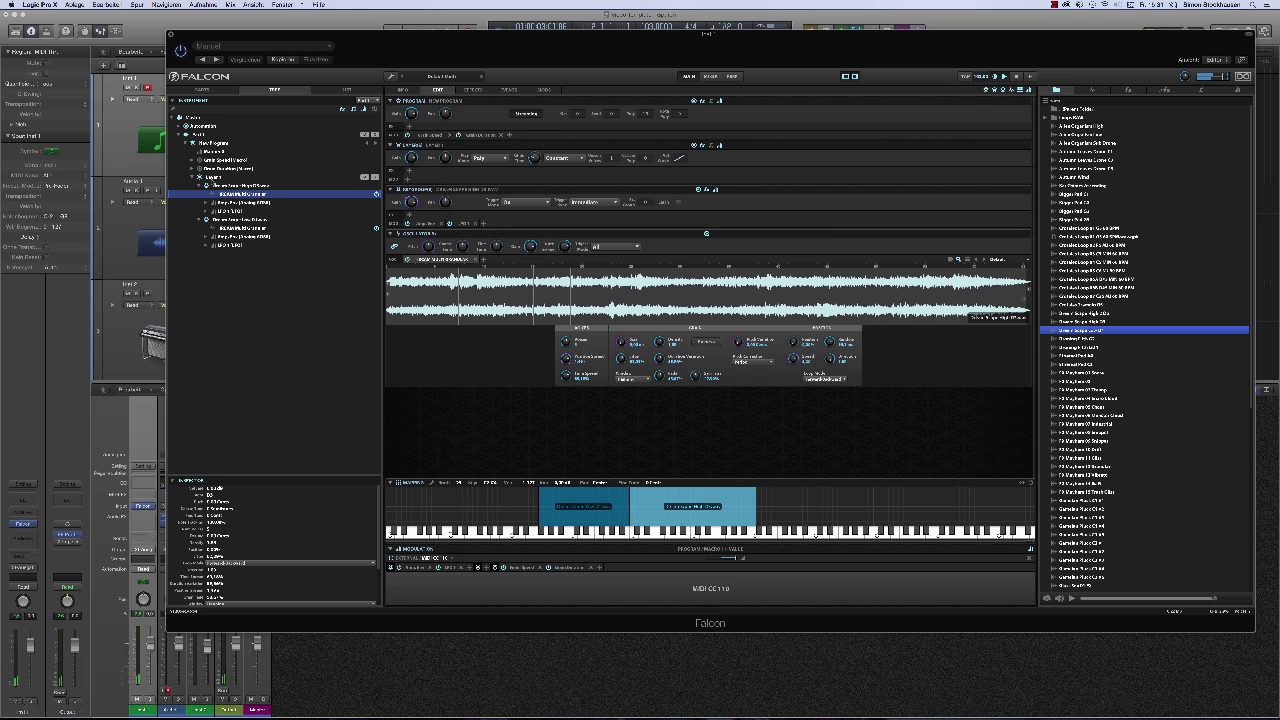
Select the whole layer, add the default Xpander Filter to both keygroups, and switch it to a mode with a notch-shaped response
click(213, 177)
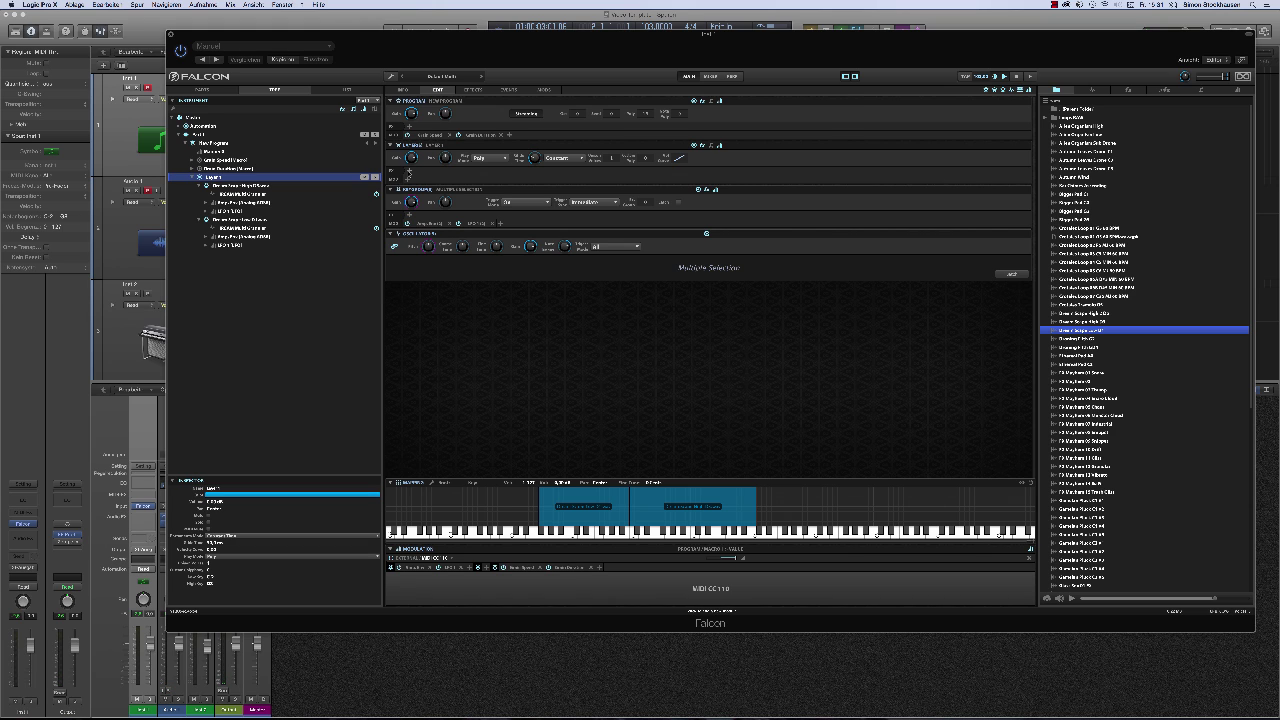
click(347, 90)
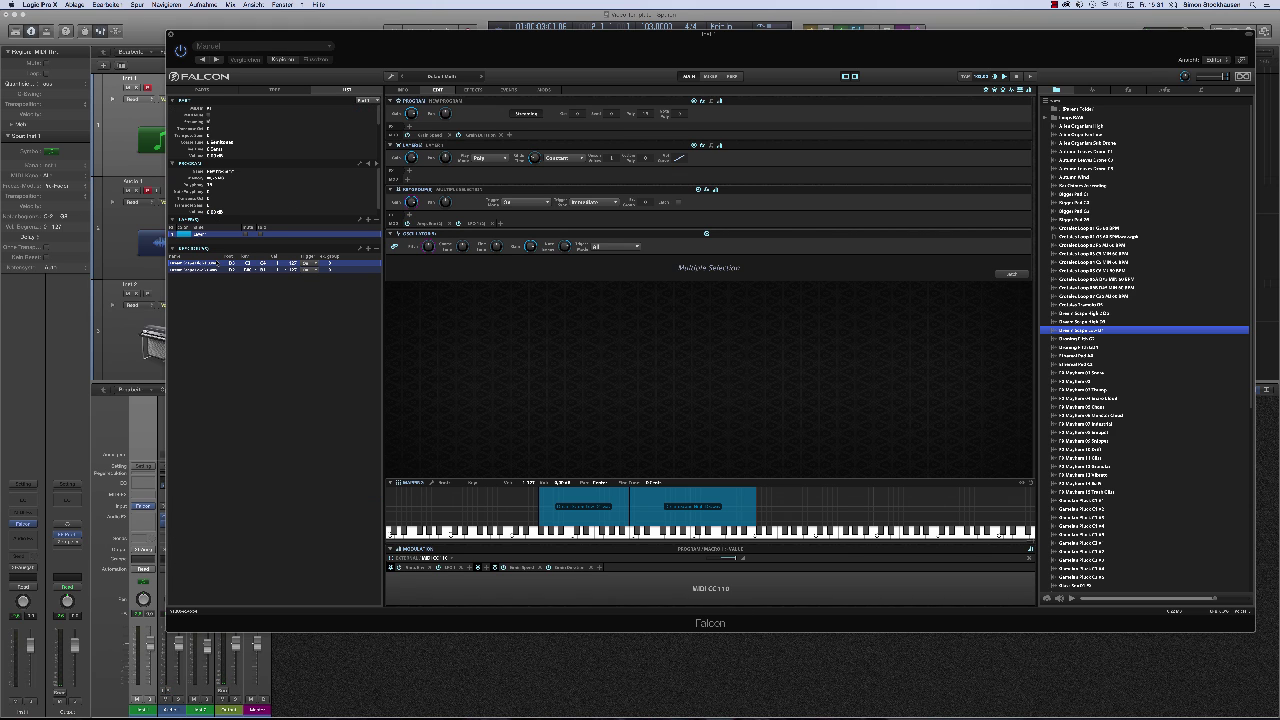
click(274, 90)
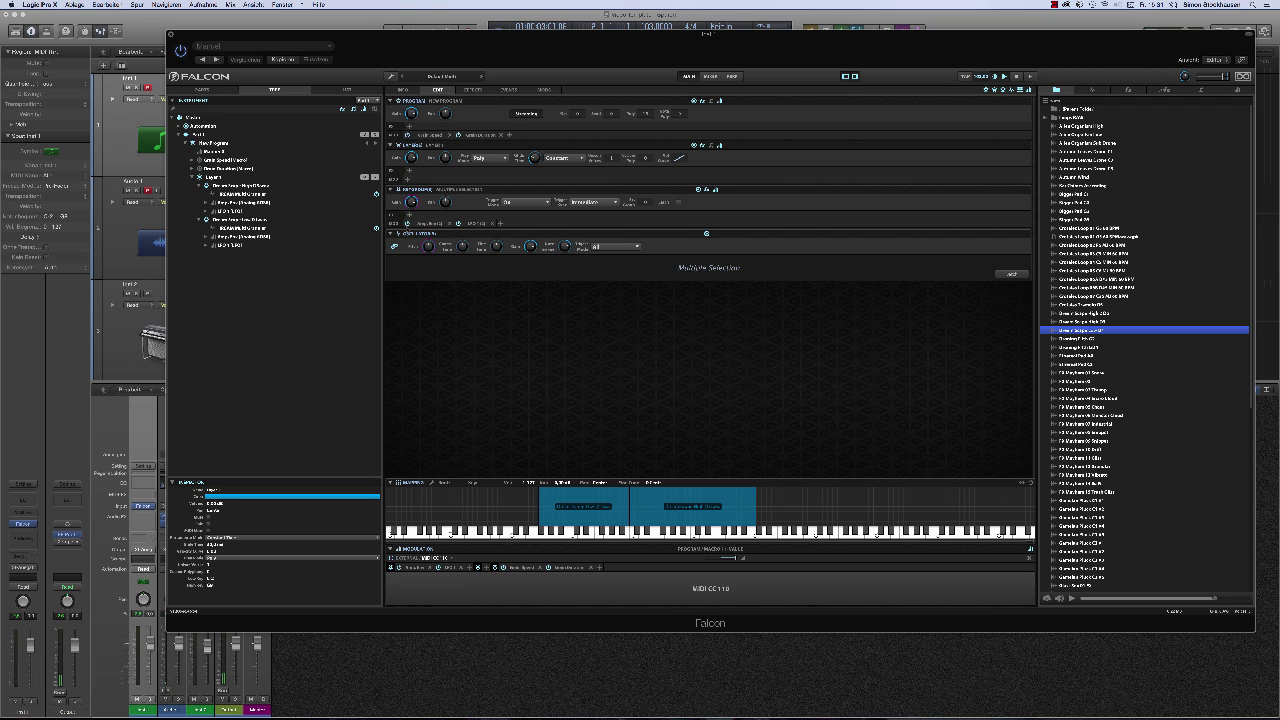
click(409, 216)
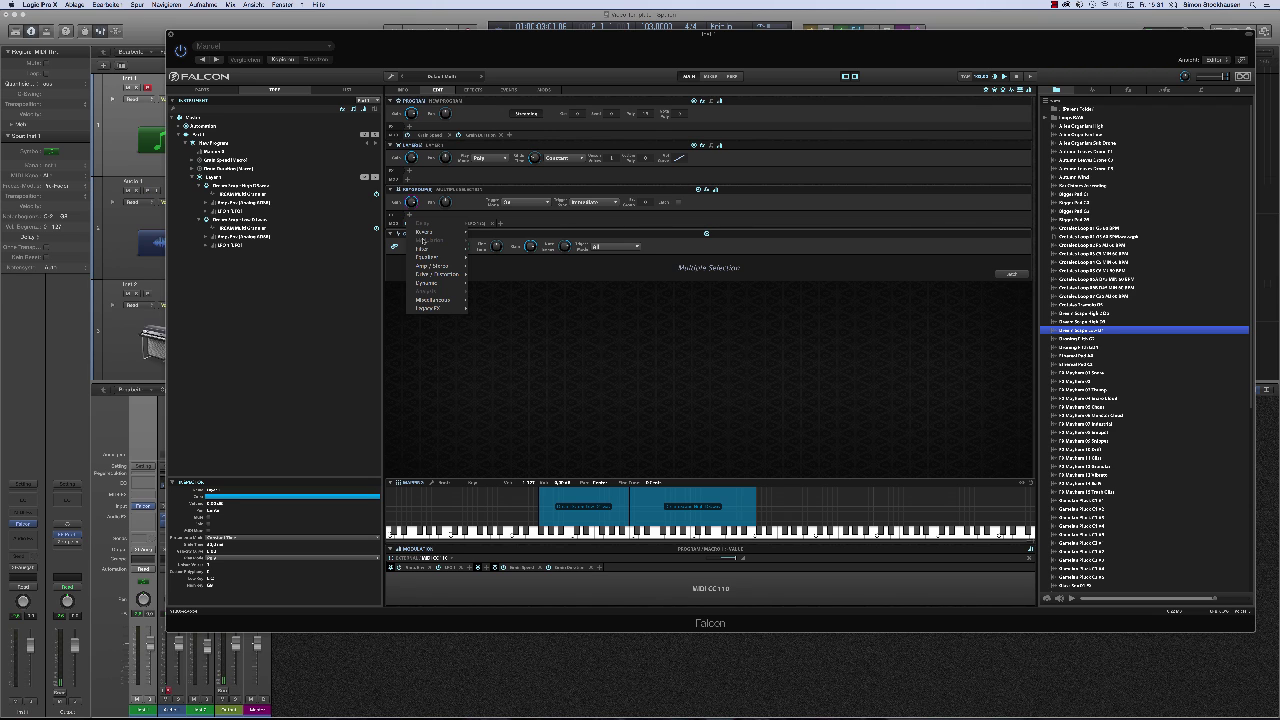
mouse_move(424, 249)
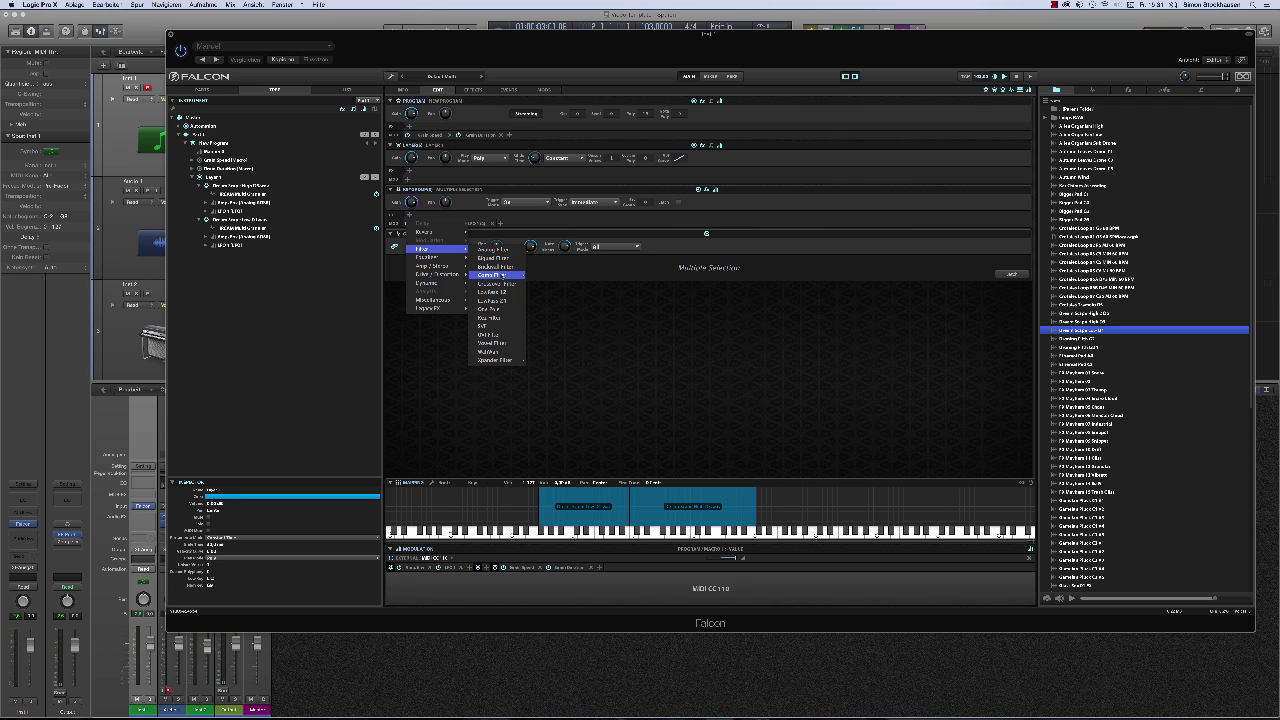
mouse_move(495, 275)
mouse_move(499, 361)
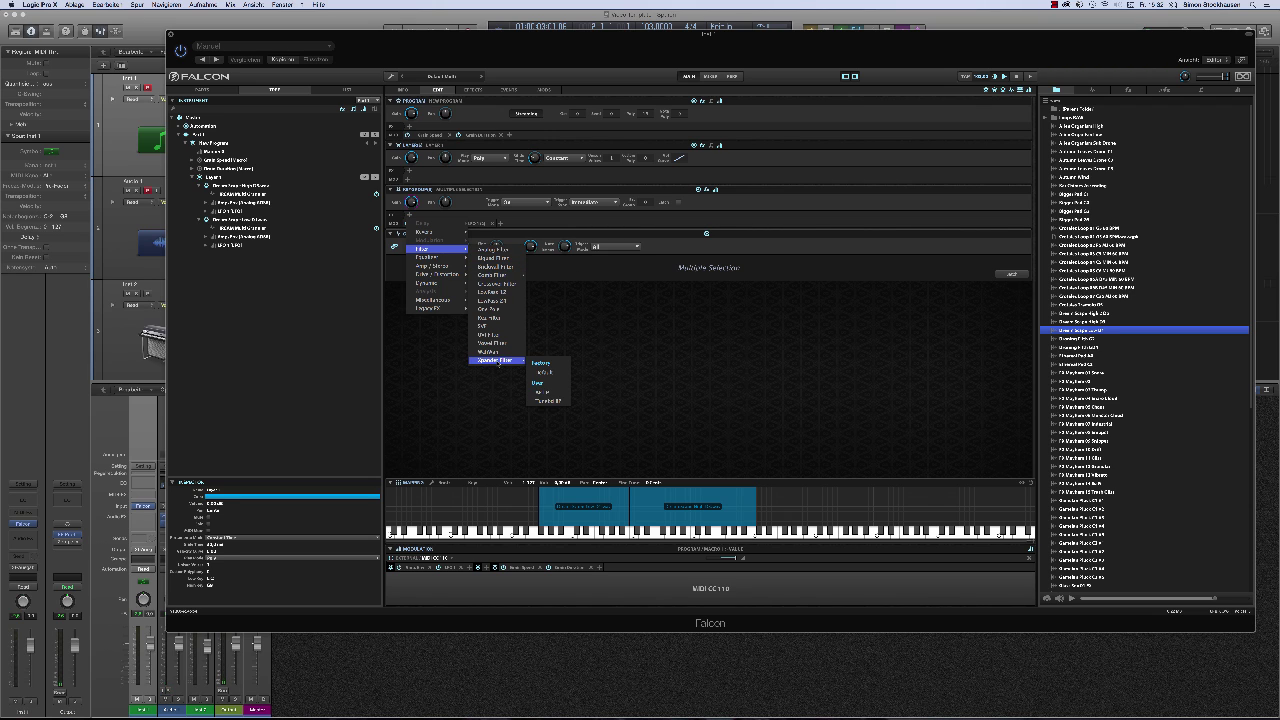
click(556, 372)
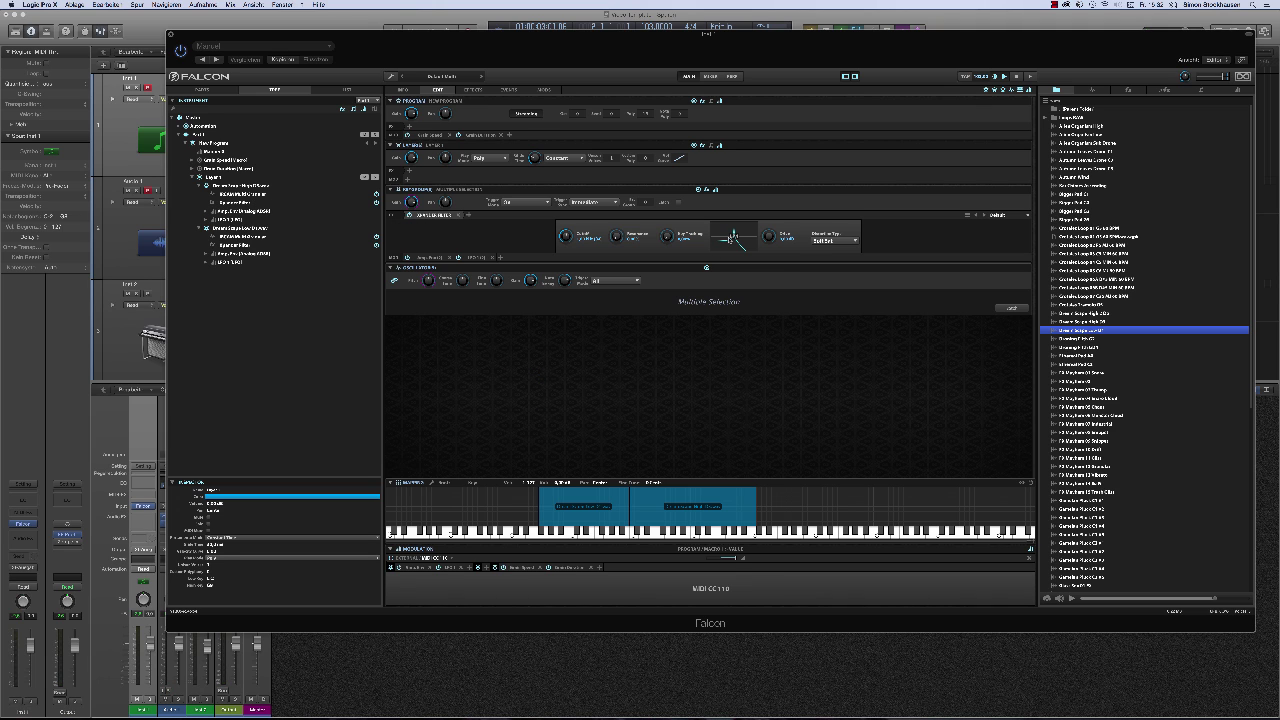
click(731, 239)
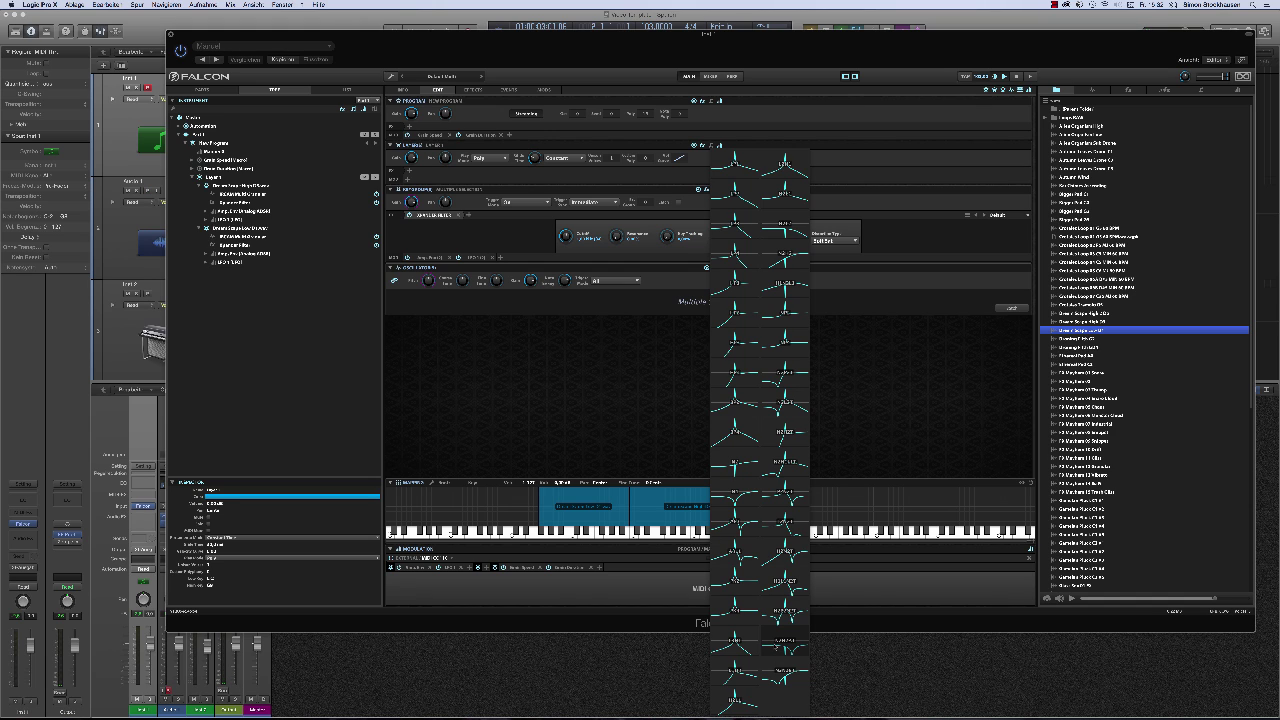
click(776, 647)
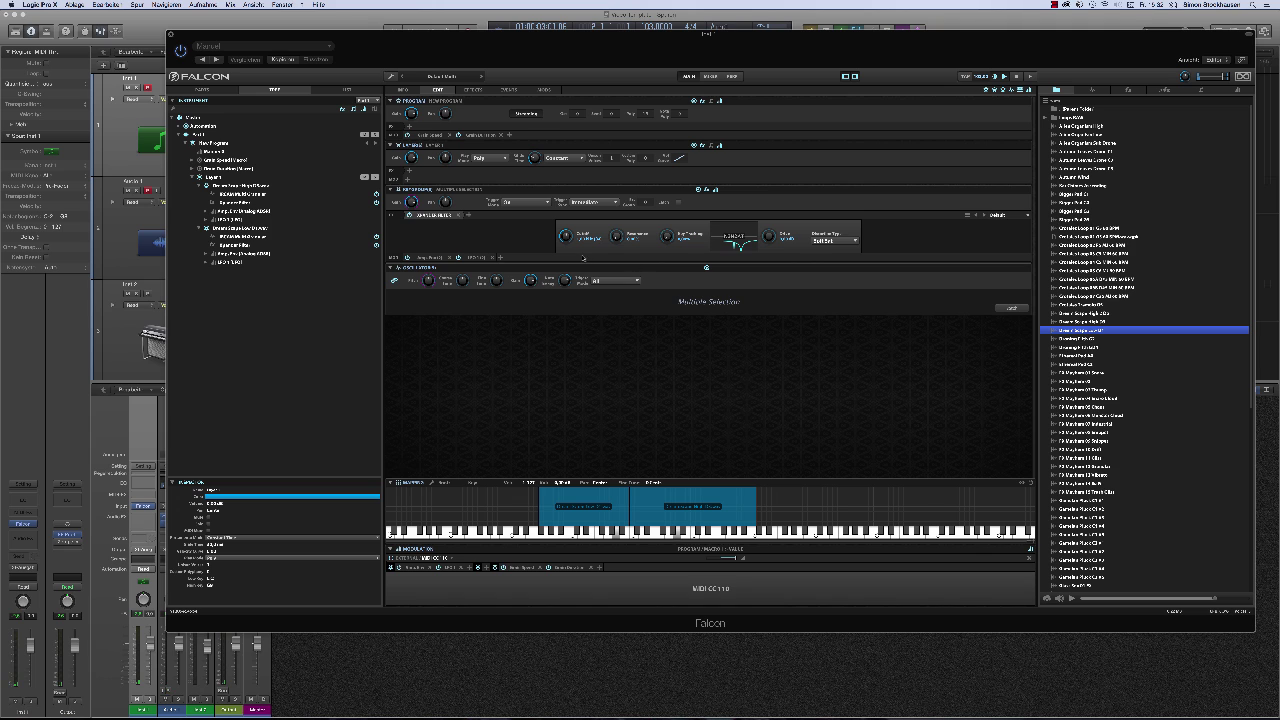
Adjust the Xpander Filter's cutoff, raise its resonance, and assign a new keygroup LFO to modulate the cutoff
mouse_move(568, 237)
mouse_down()
mouse_move(575, 197)
mouse_move(570, 293)
mouse_move(574, 237)
mouse_up()
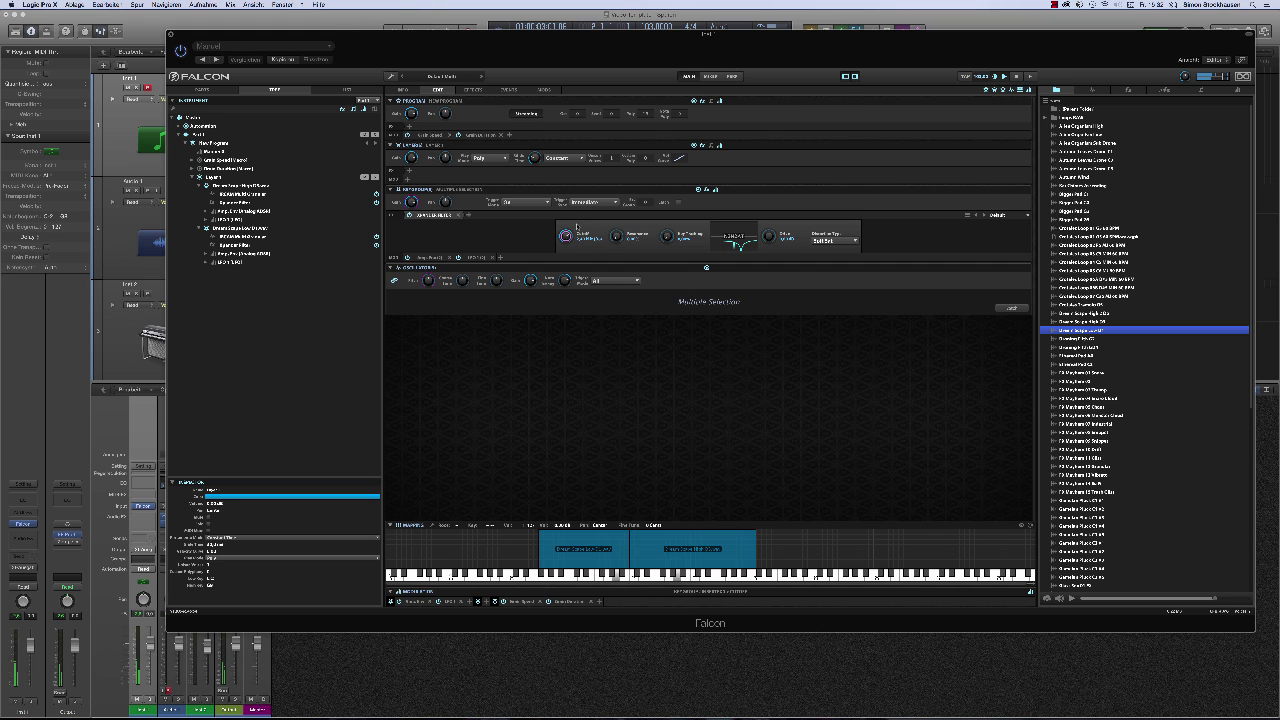
drag(620, 240, 619, 205)
right_click(566, 237)
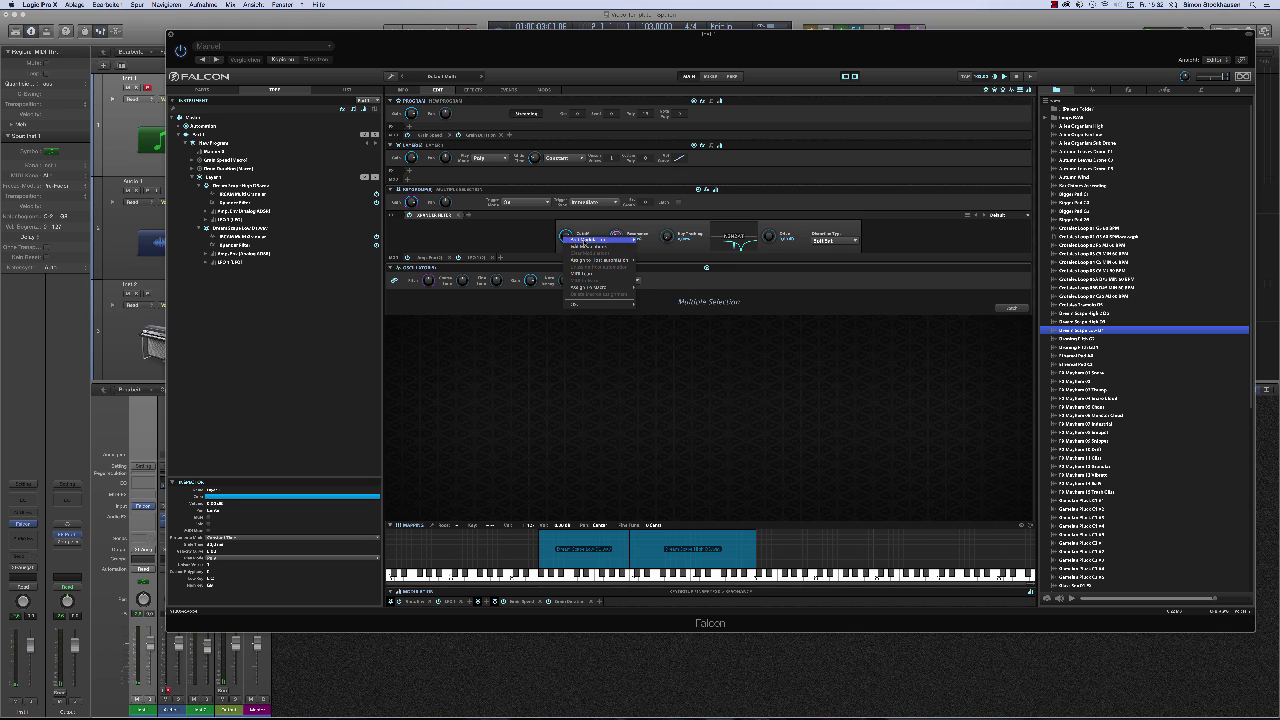
mouse_move(600, 240)
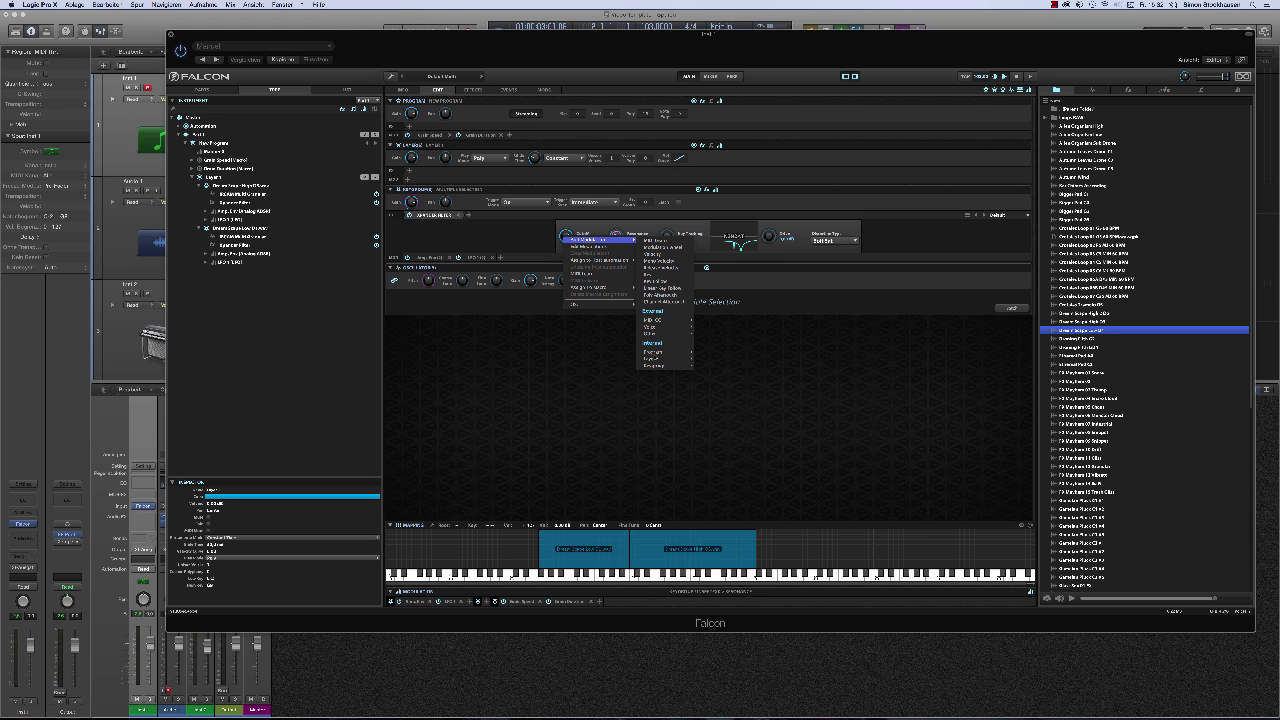
click(702, 354)
Set the new cutoff LFO to a triangle waveform, toggle its bipolar mode, and reduce its modulation depth on the cutoff
click(613, 590)
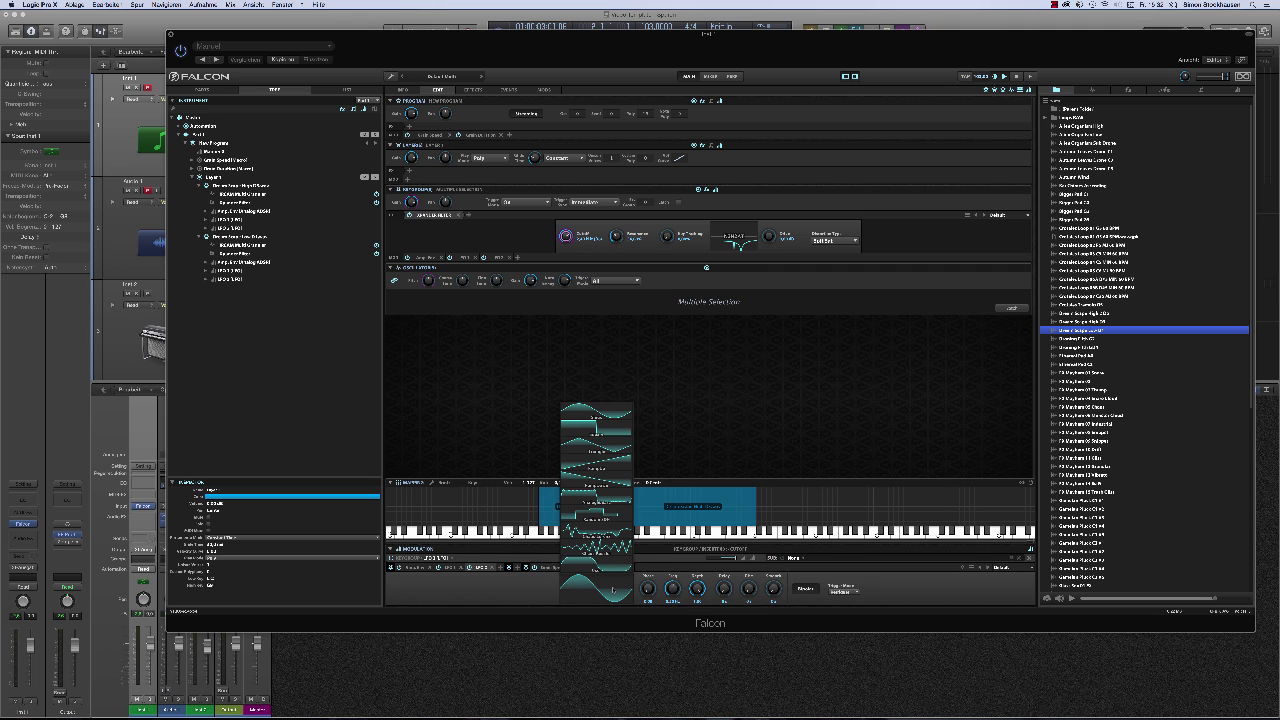
click(596, 440)
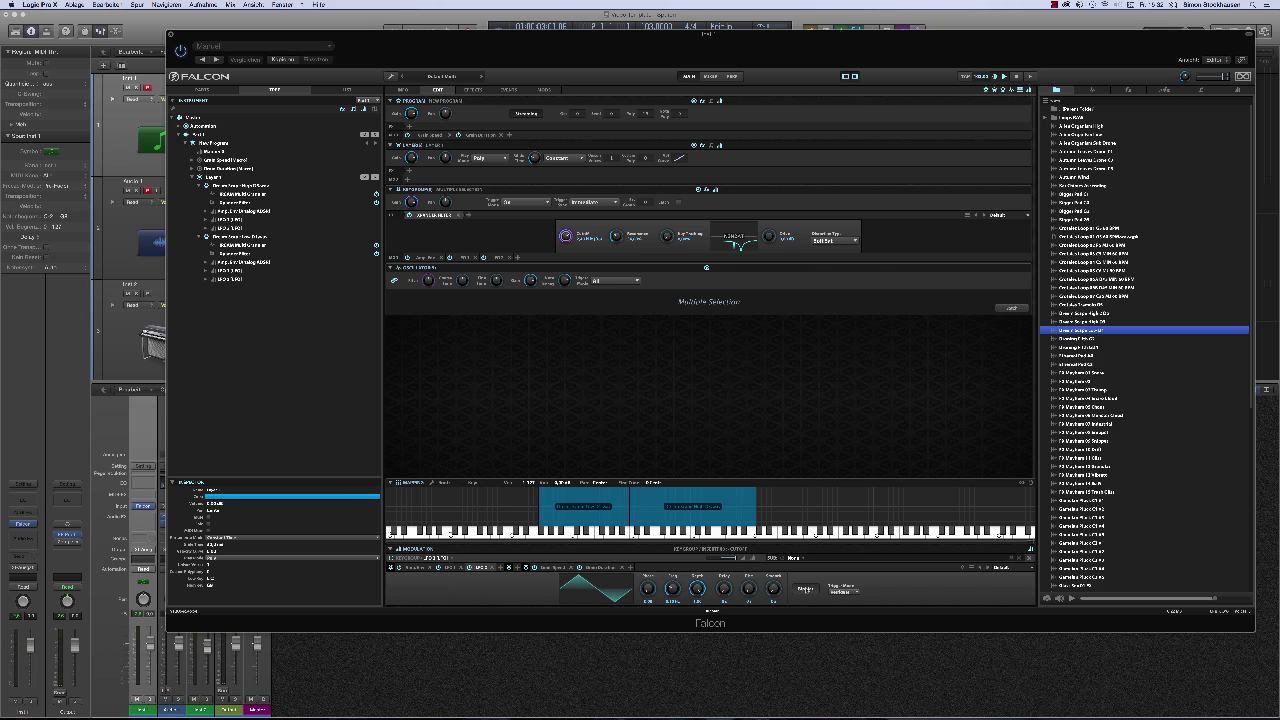
click(805, 589)
mouse_move(735, 561)
drag(735, 562, 726, 560)
mouse_move(721, 559)
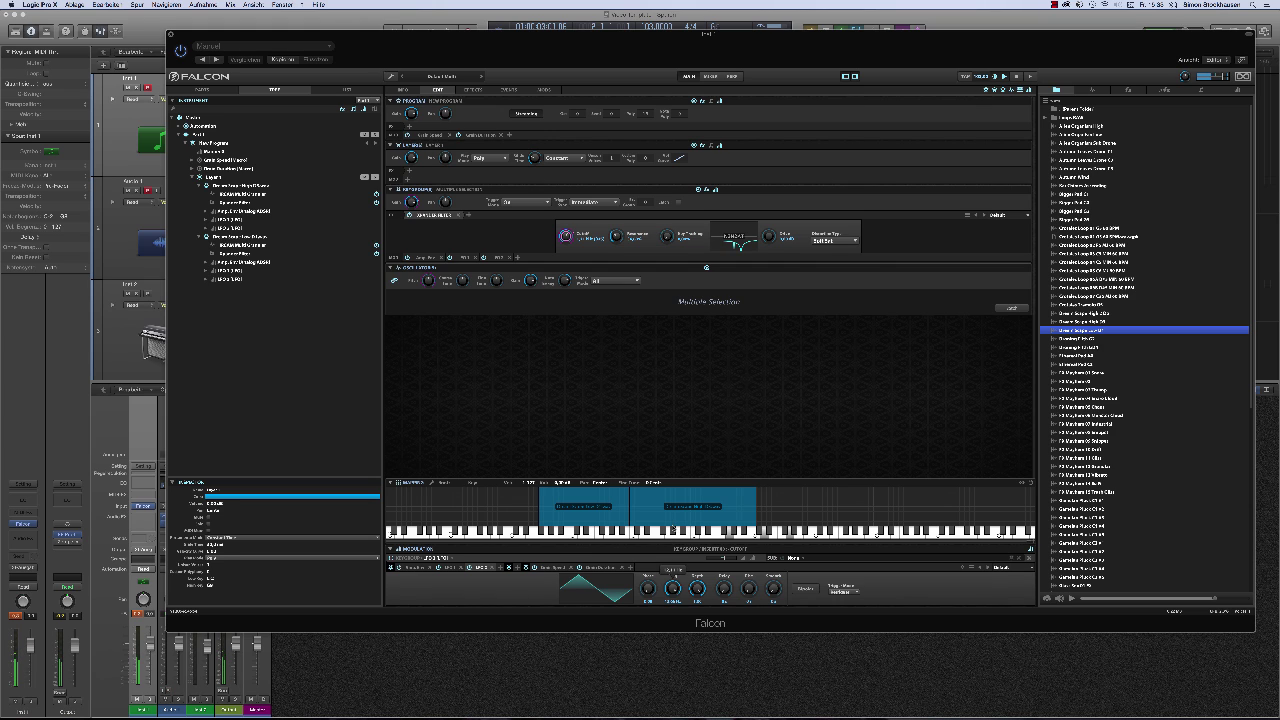
Lower the cutoff LFO's frequency and assign a new program macro to modulate it
drag(669, 574, 670, 595)
right_click(670, 594)
mouse_move(650, 521)
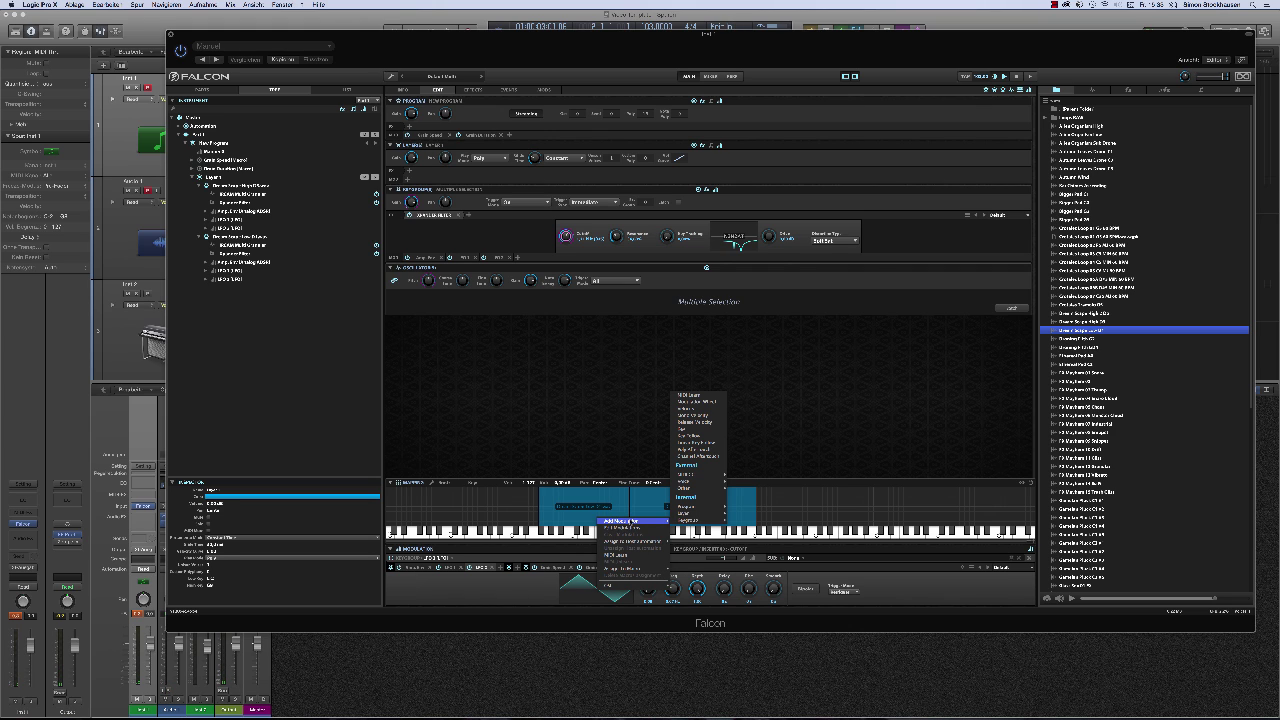
mouse_move(700, 520)
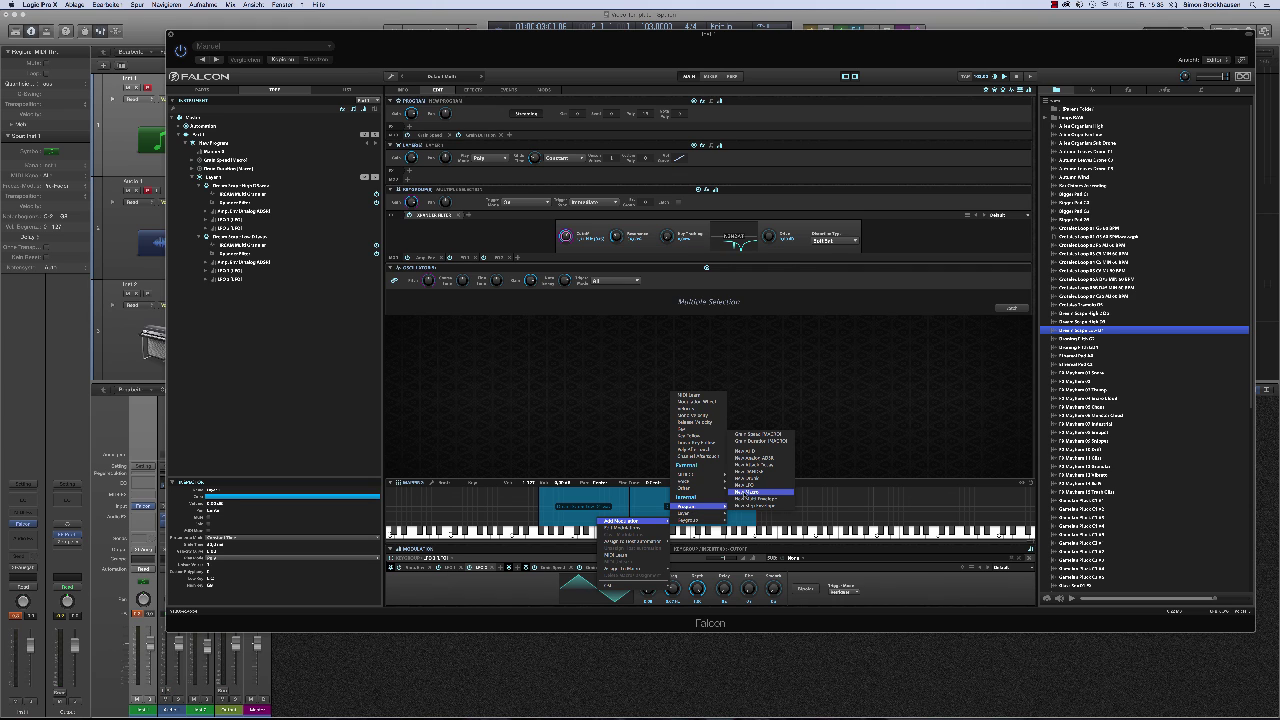
click(743, 494)
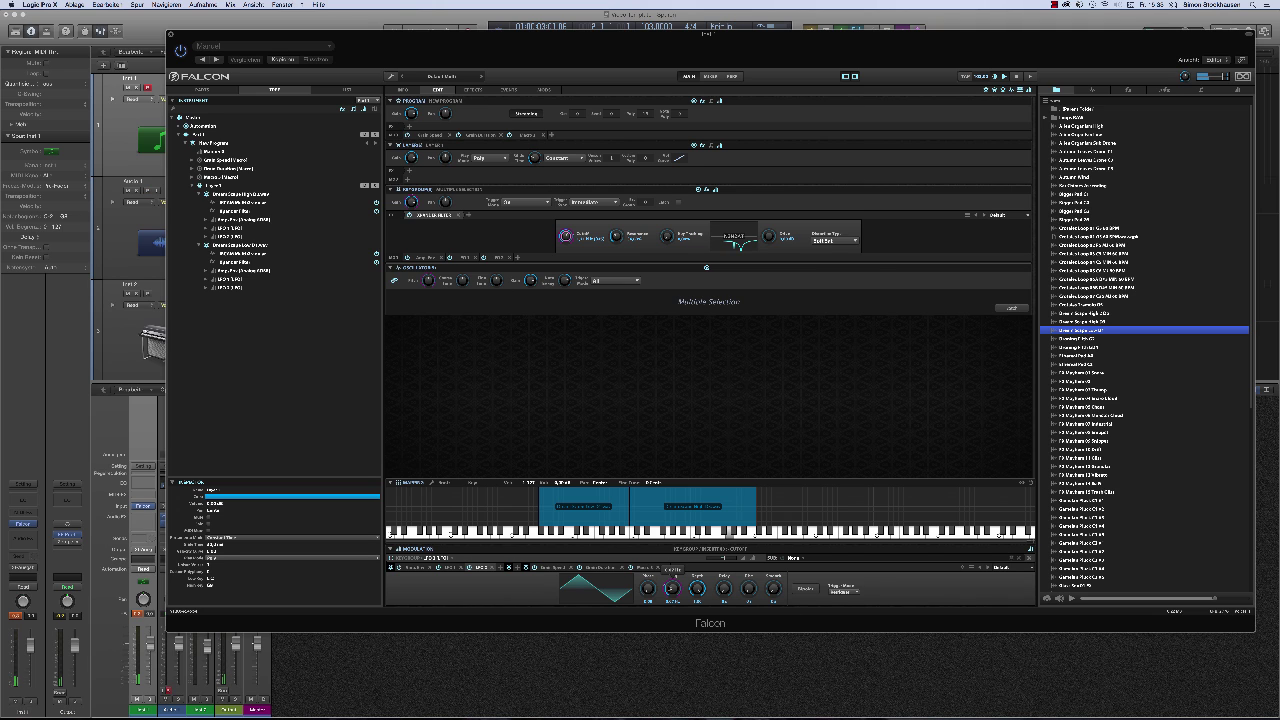
Rename the macro controlling the LFO frequency to Flt Speed Mod and show the macros on the info page
right_click(672, 588)
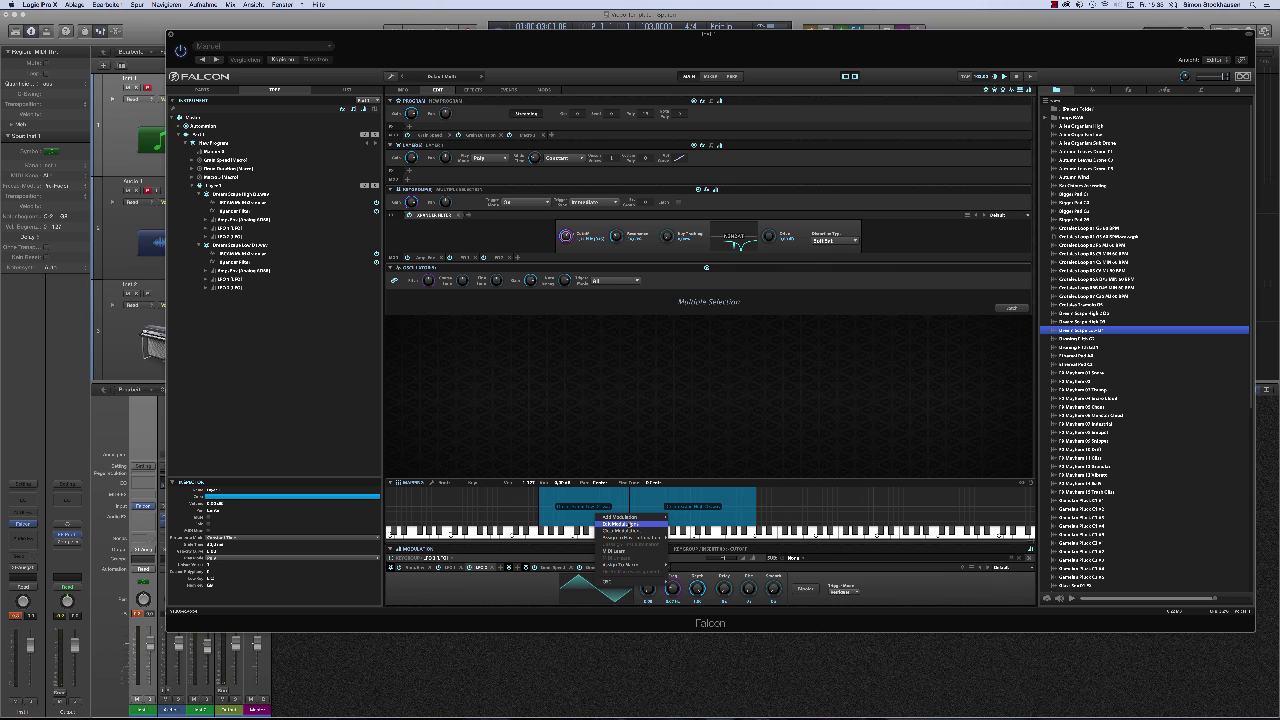
click(615, 524)
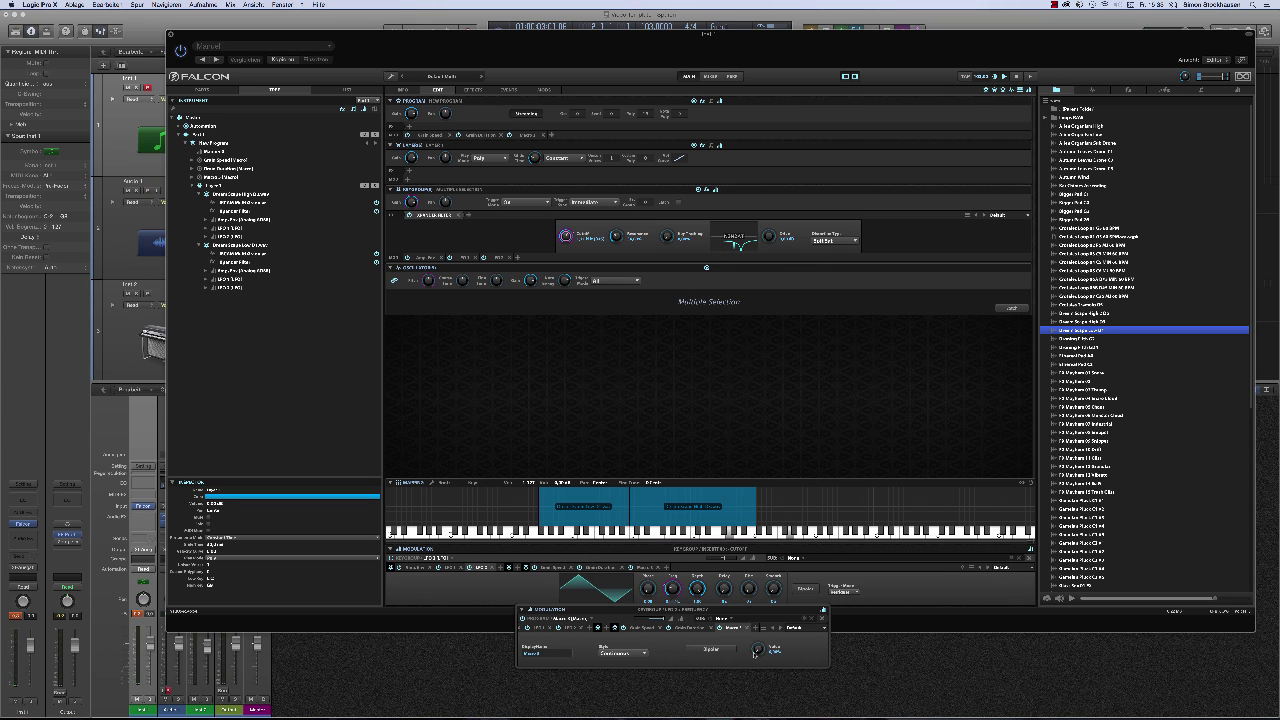
double_click(544, 655)
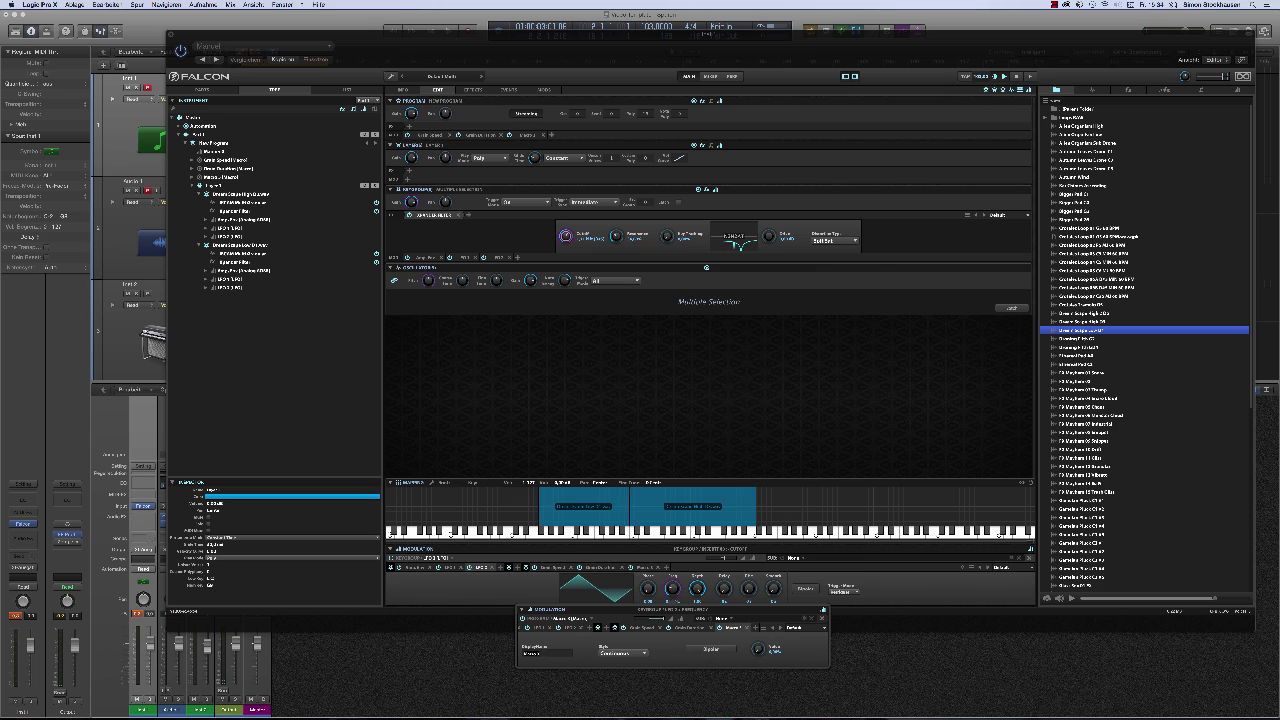
text(Cutoff Mod)
key(Return)
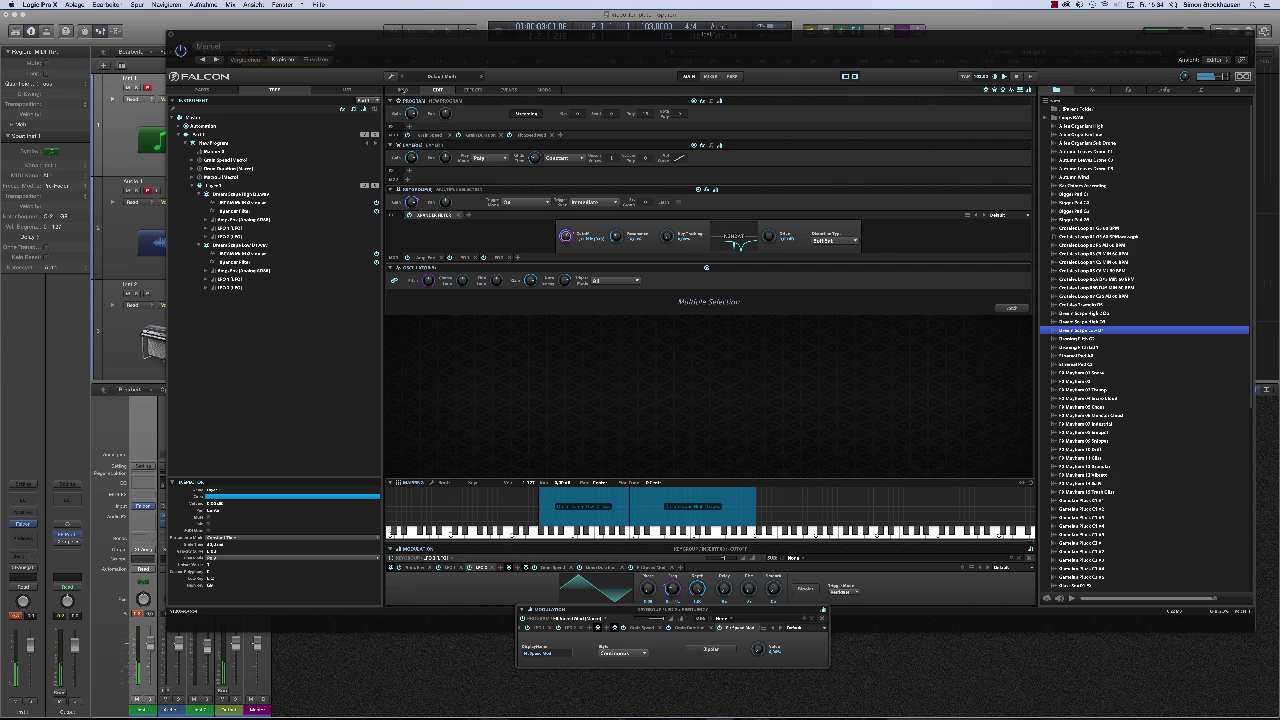
click(402, 89)
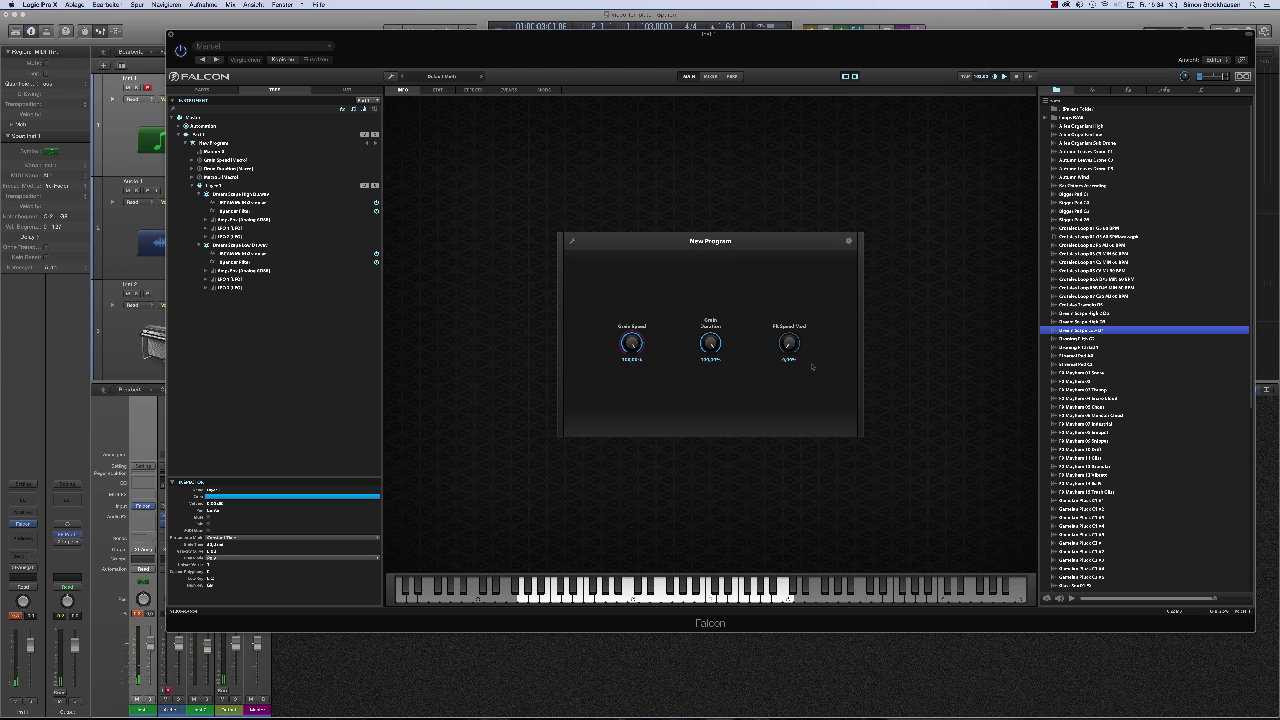